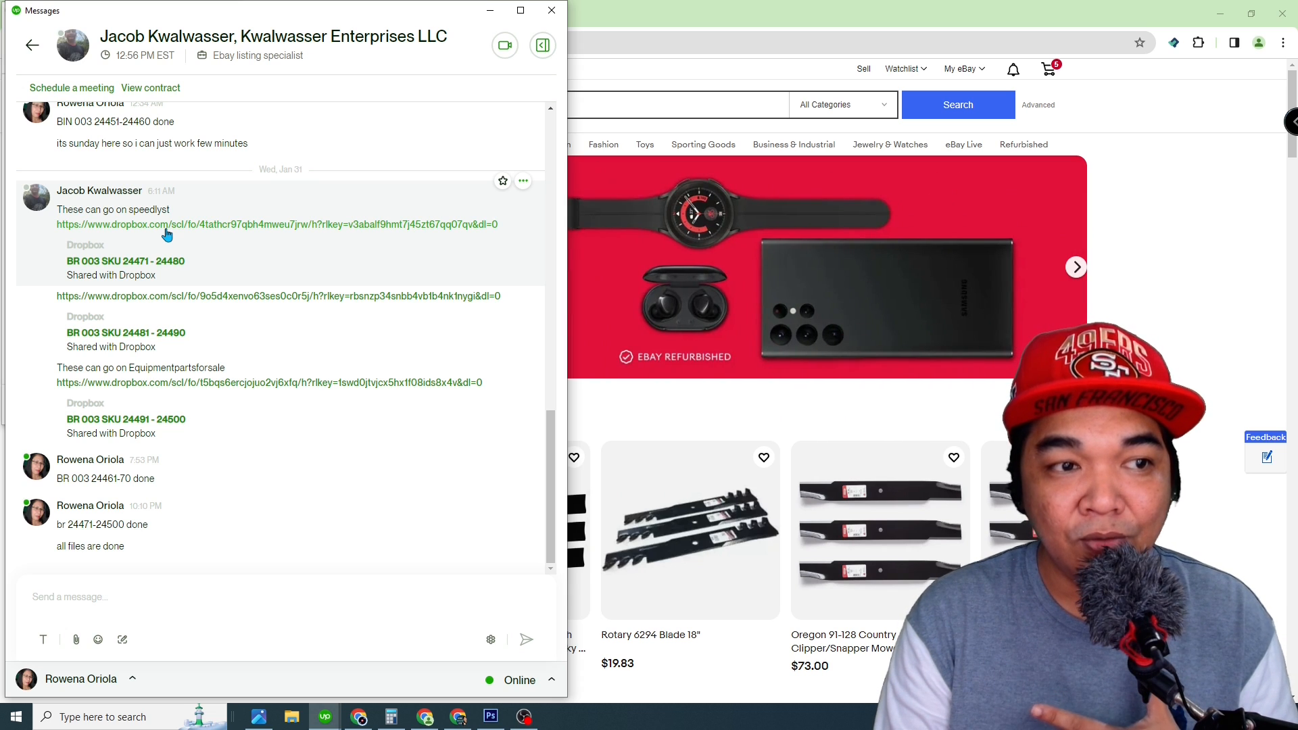
Step: Switch from the client's message to eBay and open the Permissions page in the account settings
{"action": "left_click", "coordinate": [136, 217]}
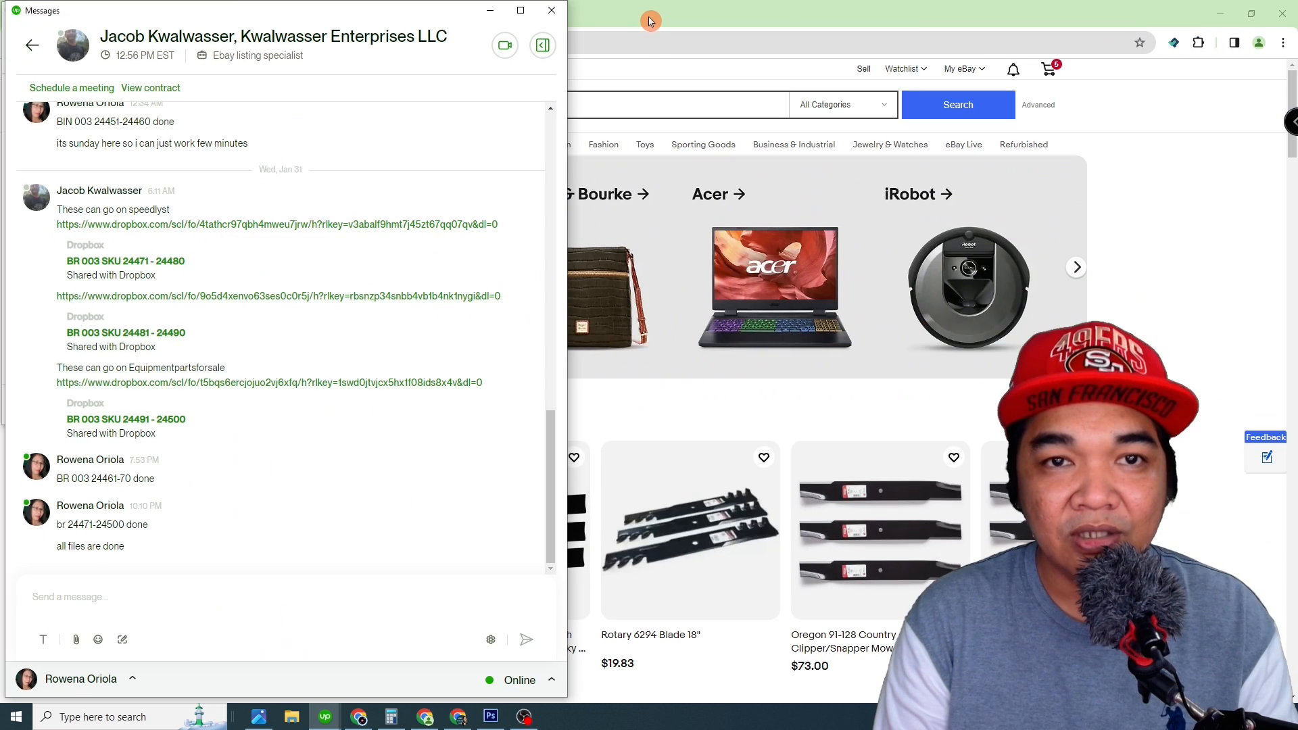
{"action": "left_click", "coordinate": [623, 11]}
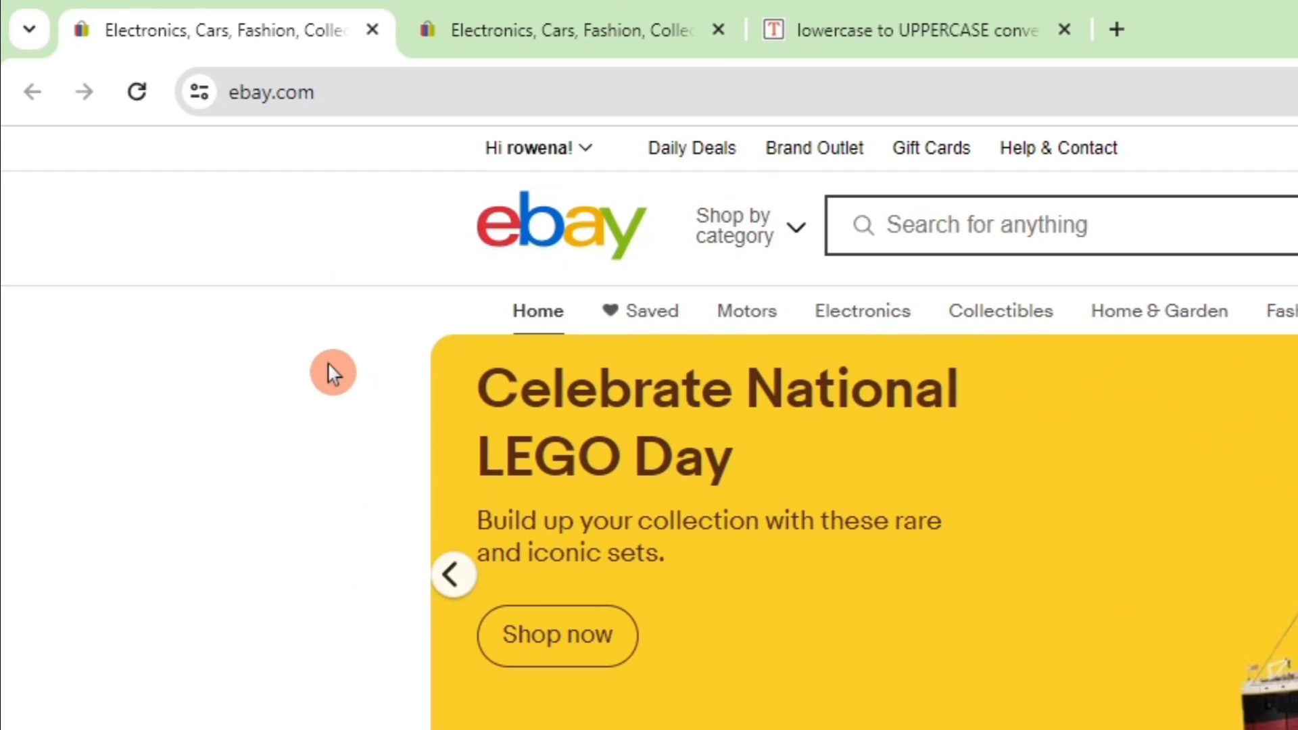
{"action": "mouse_move", "coordinate": [269, 73]}
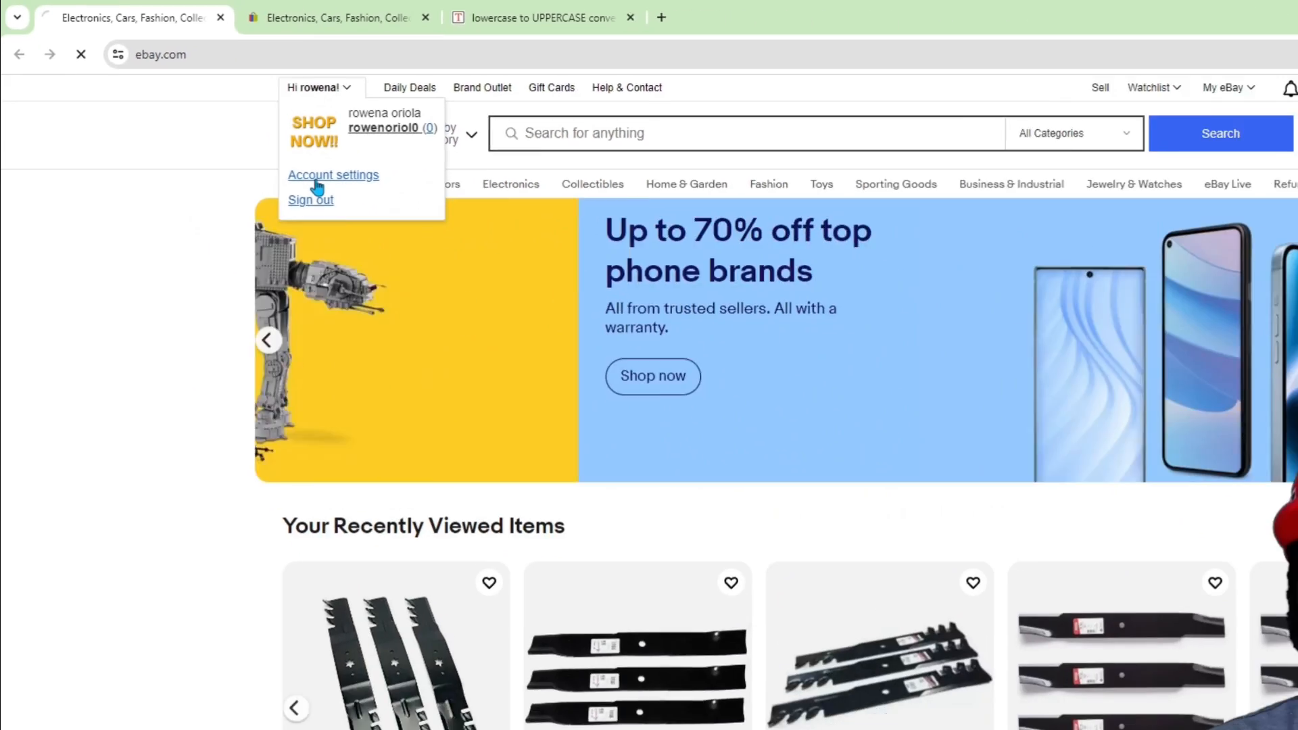
{"action": "left_click", "coordinate": [534, 309]}
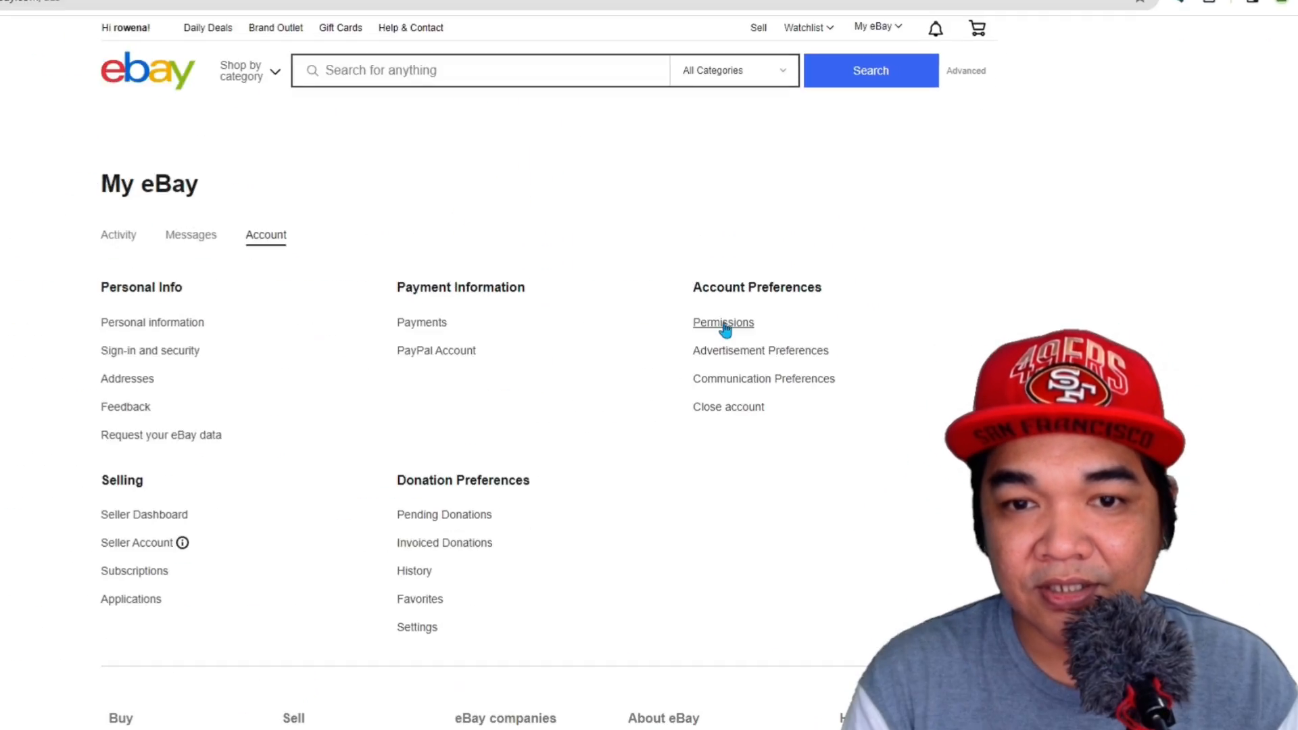
{"action": "left_click", "coordinate": [725, 330]}
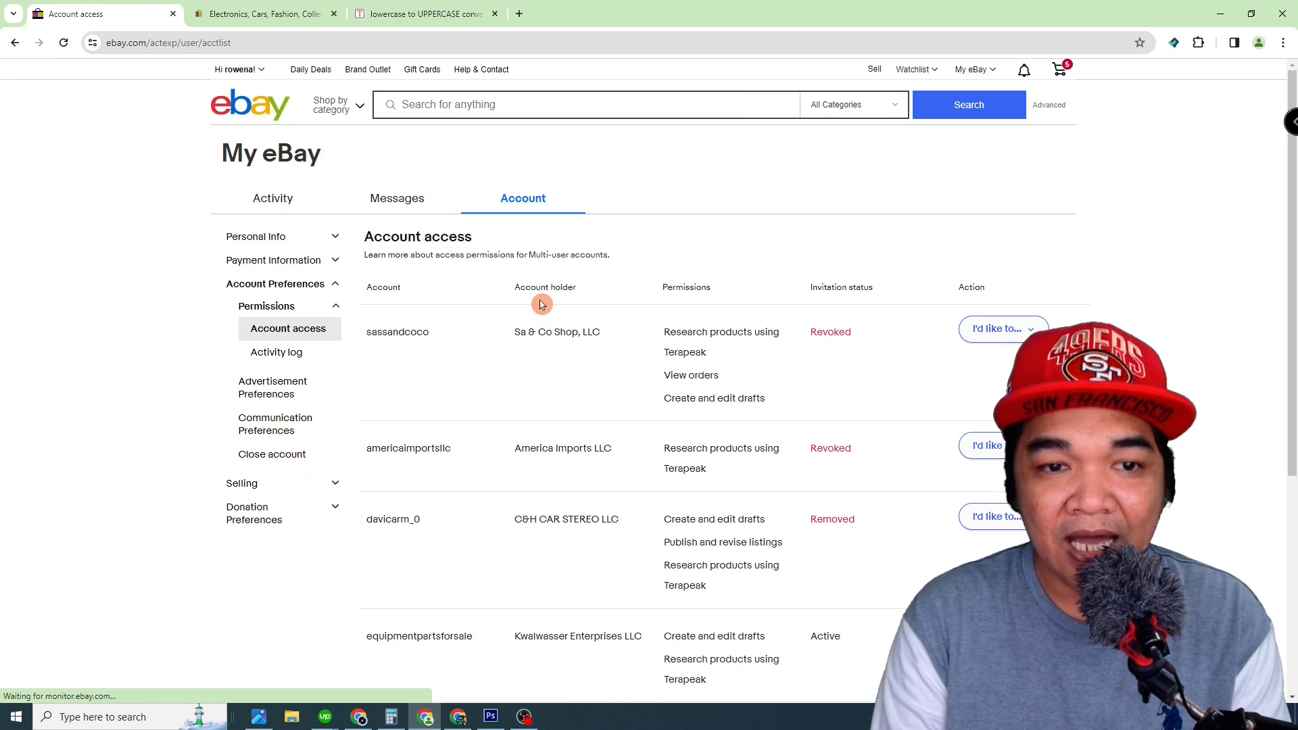
Step: Locate the speedlyst account on page 2 of the account access list, checking the store name against the client's message
{"action": "scroll", "coordinate": [539, 304], "scroll_direction": "down", "scroll_amount": 3}
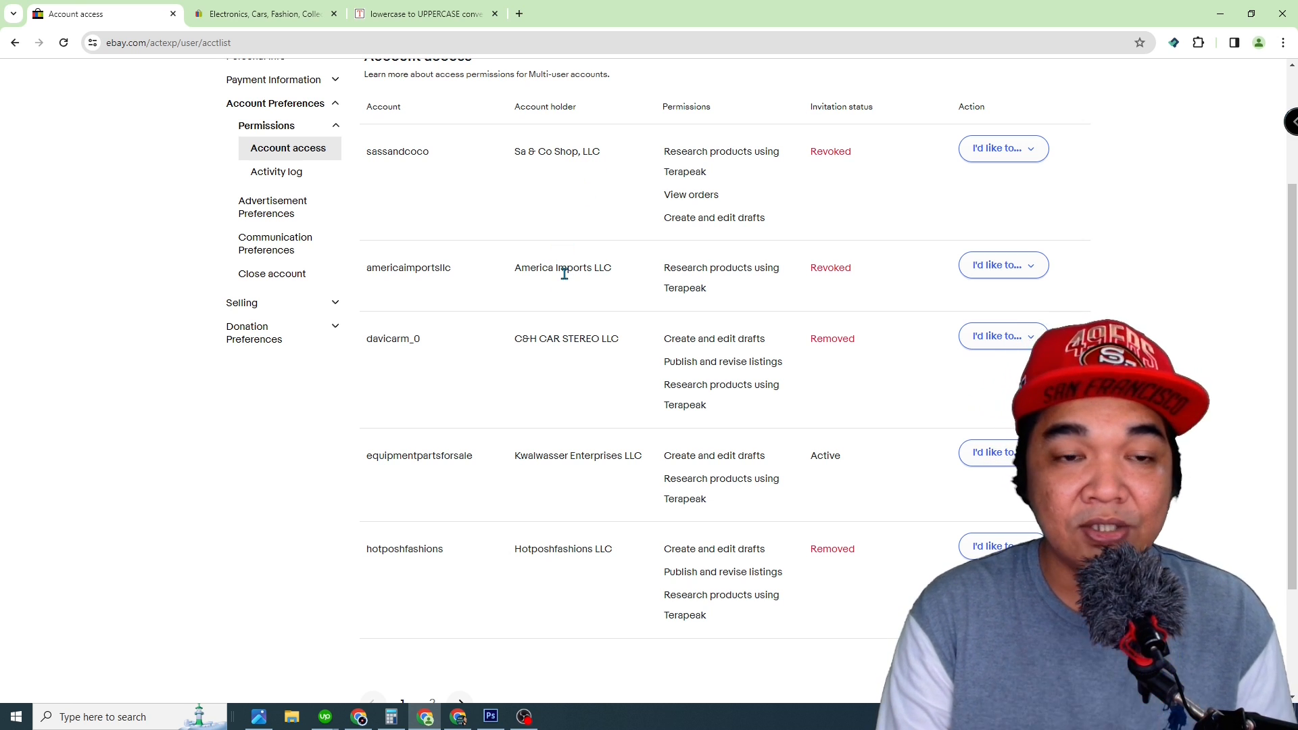
{"action": "scroll", "coordinate": [566, 274], "scroll_direction": "down", "scroll_amount": 2}
{"action": "left_click", "coordinate": [433, 541]}
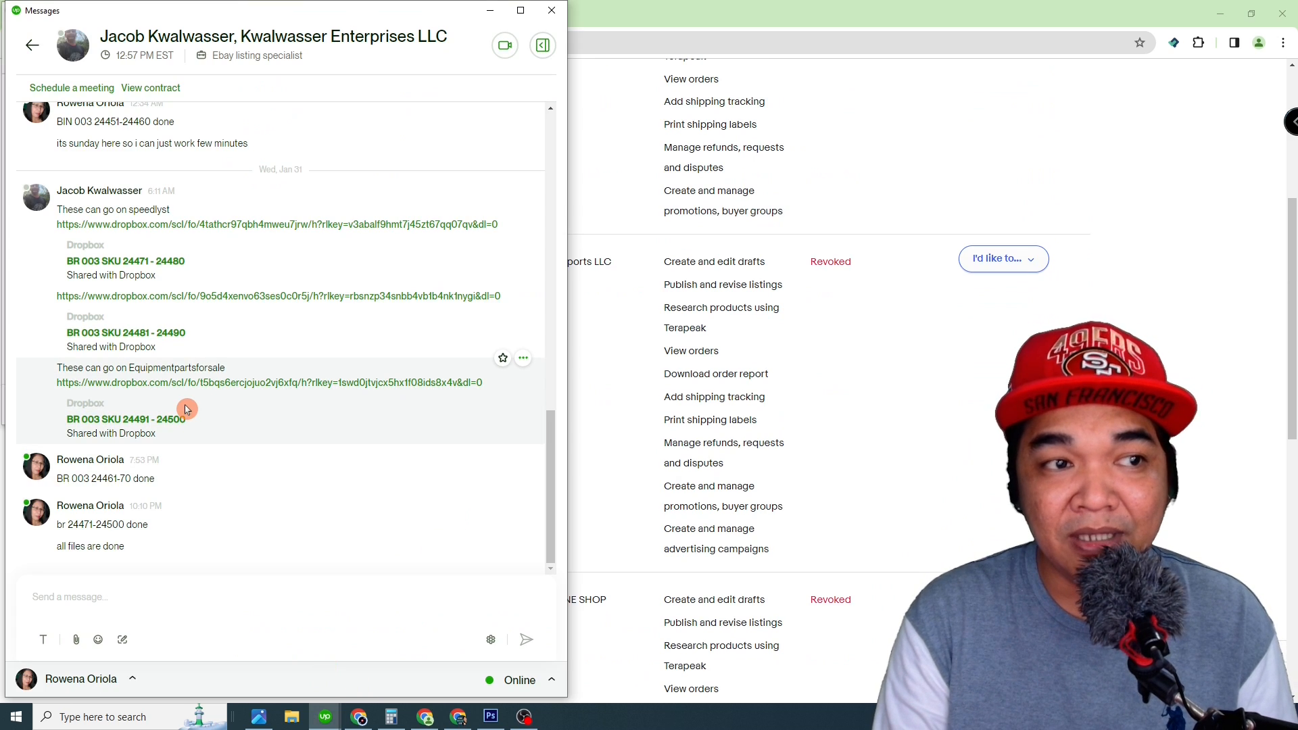
{"action": "left_click", "coordinate": [142, 221]}
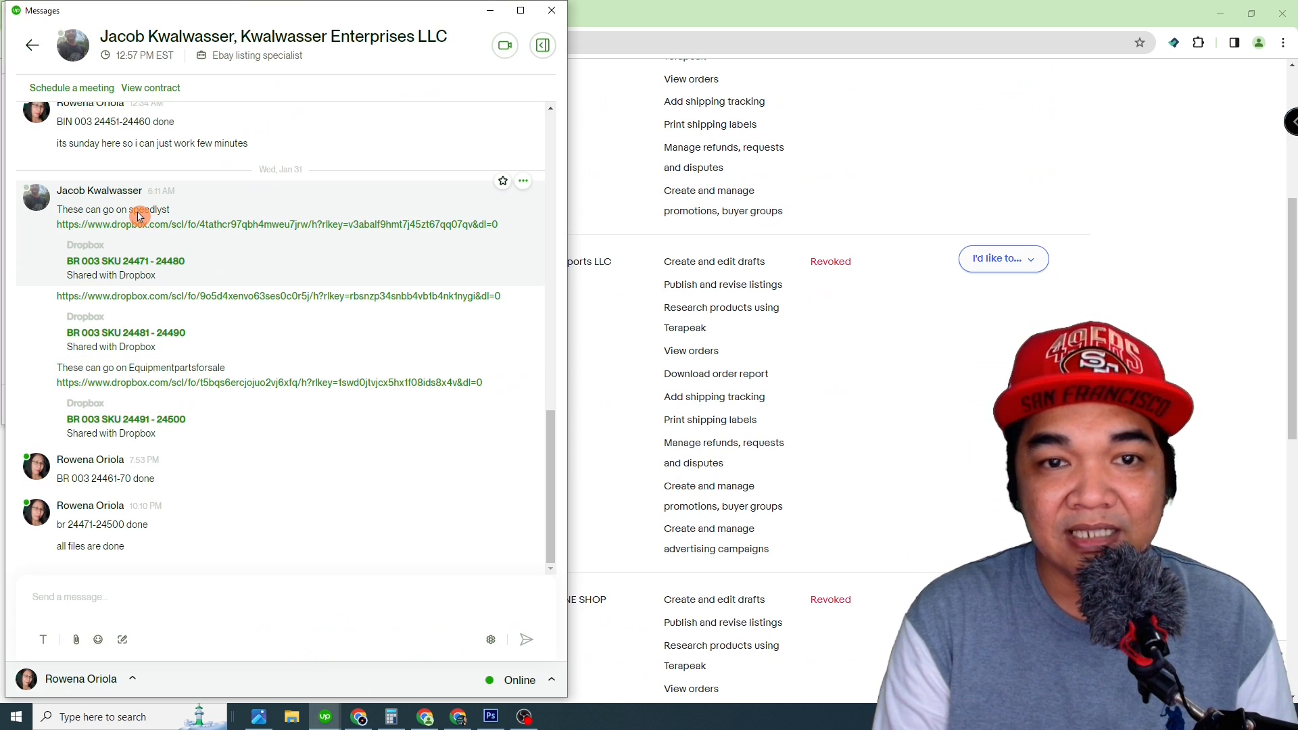
{"action": "left_click", "coordinate": [728, 5]}
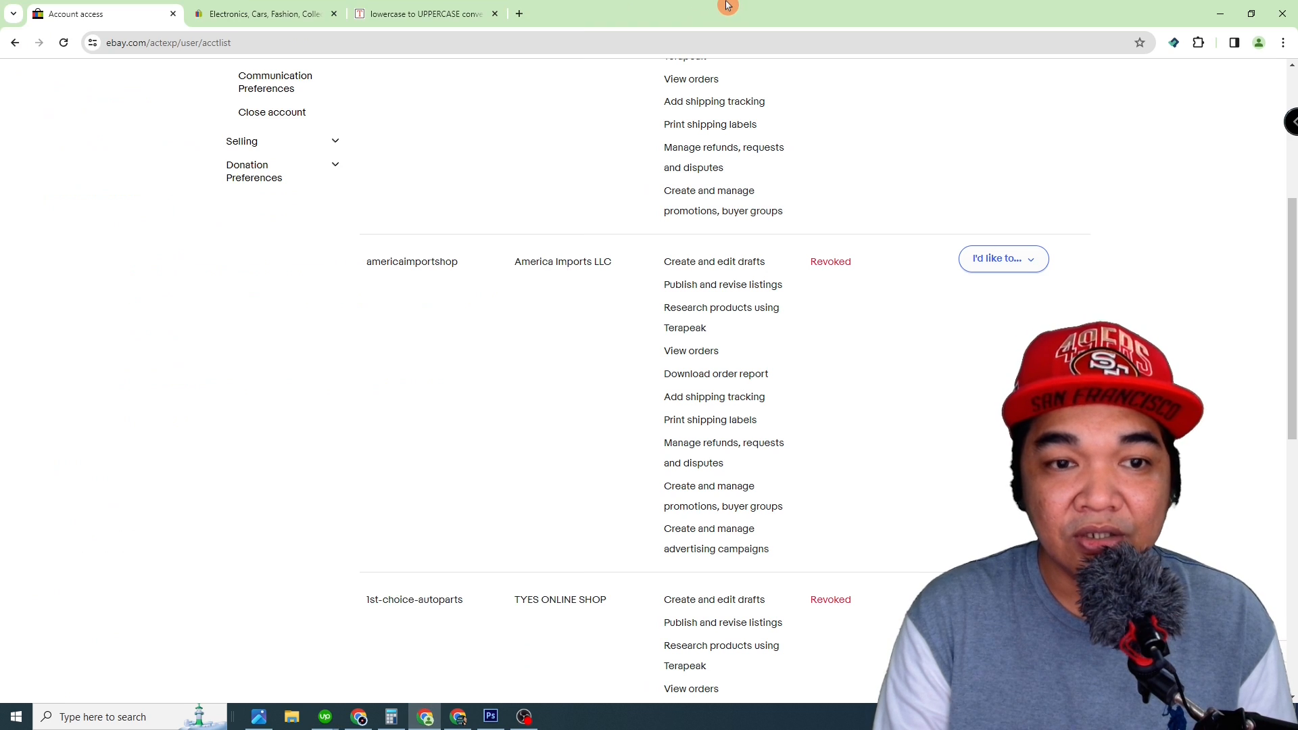
{"action": "scroll", "coordinate": [510, 234], "scroll_direction": "down", "scroll_amount": 9}
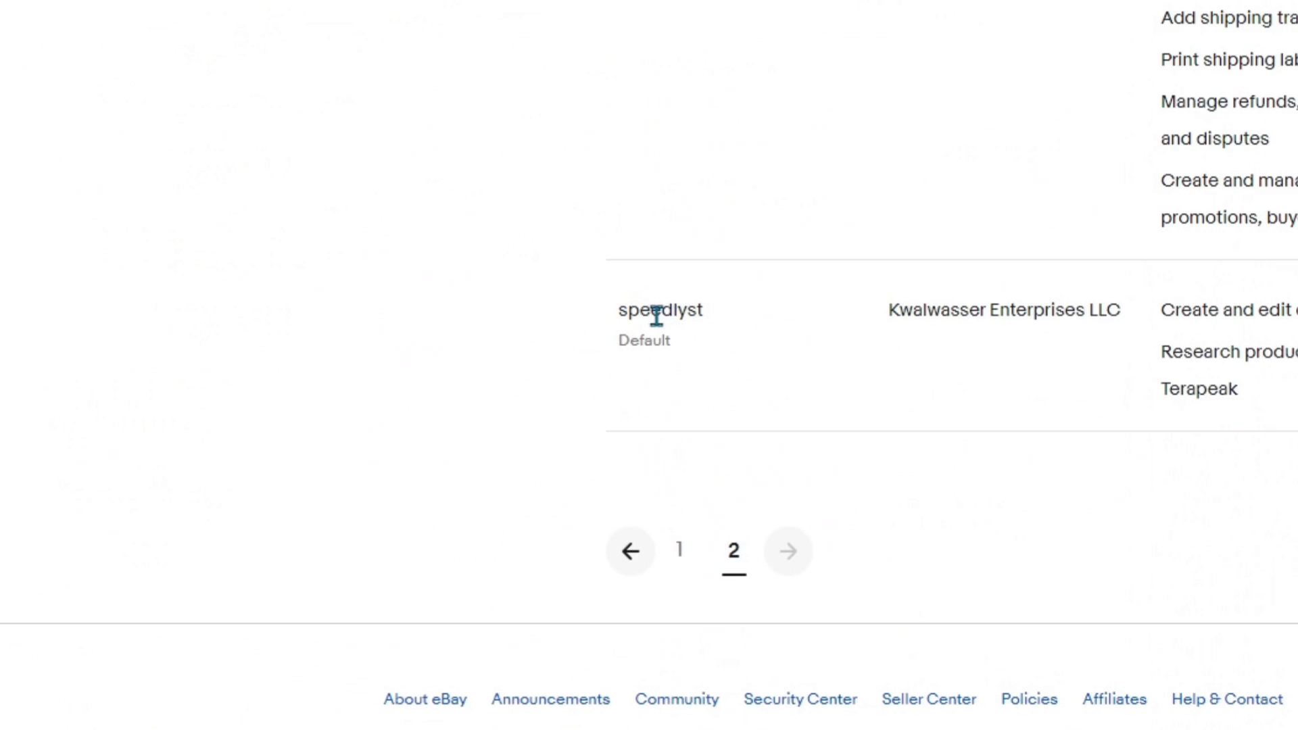
{"action": "double_click", "coordinate": [657, 315]}
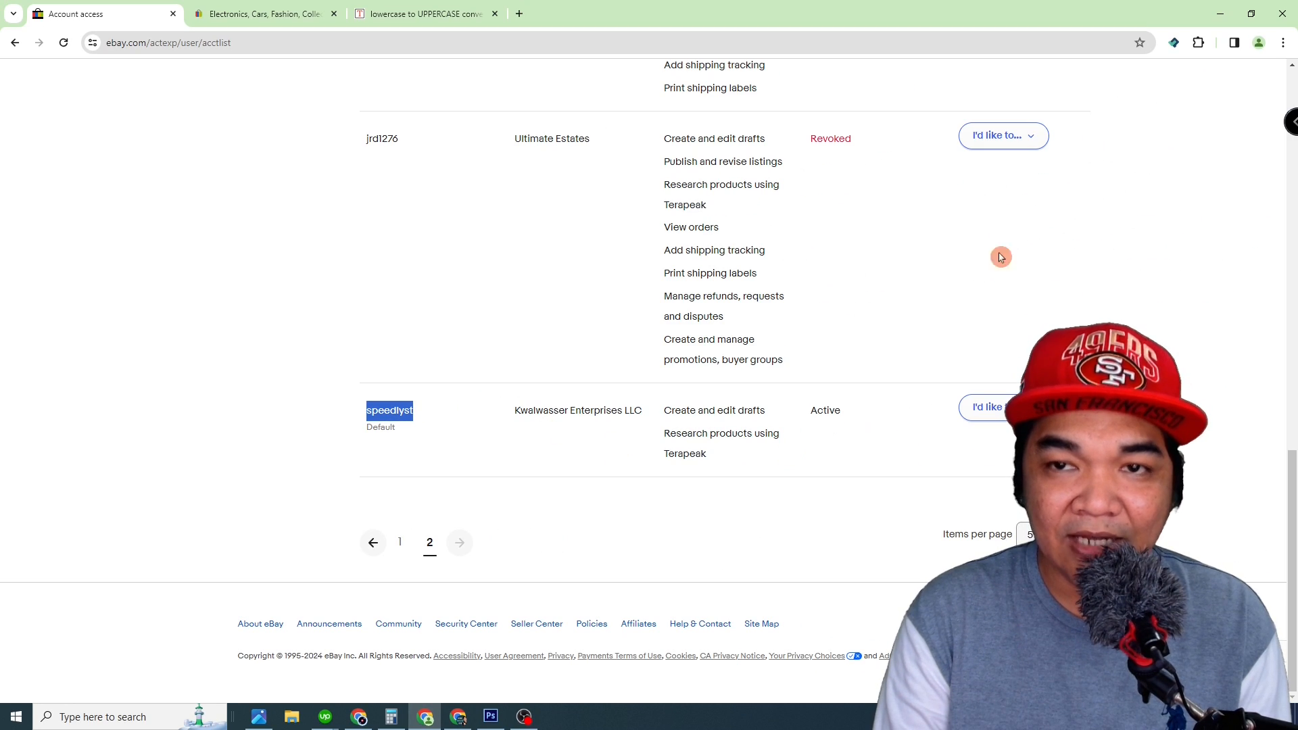
Step: Go to the Seller Hub of the speedlyst account, signing in again with the account password, and look through its active listings
{"action": "left_click", "coordinate": [1251, 16]}
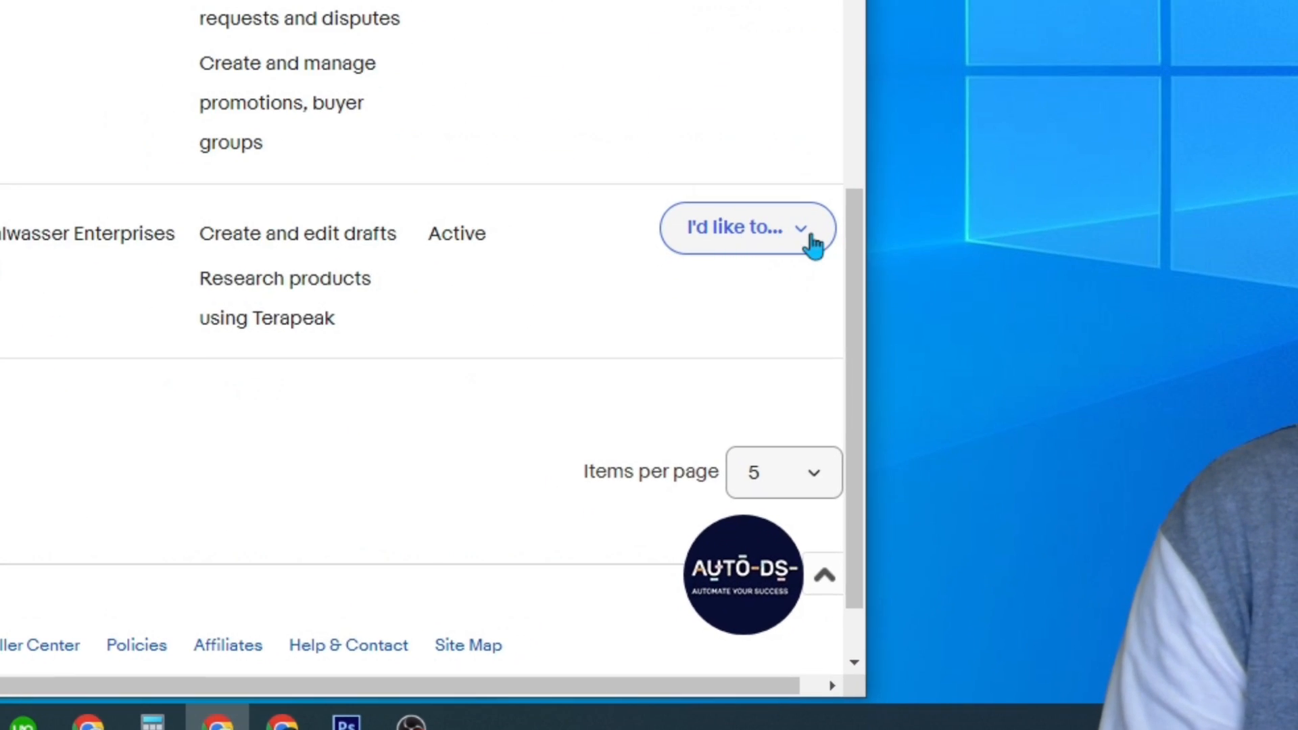
{"action": "left_click", "coordinate": [730, 466]}
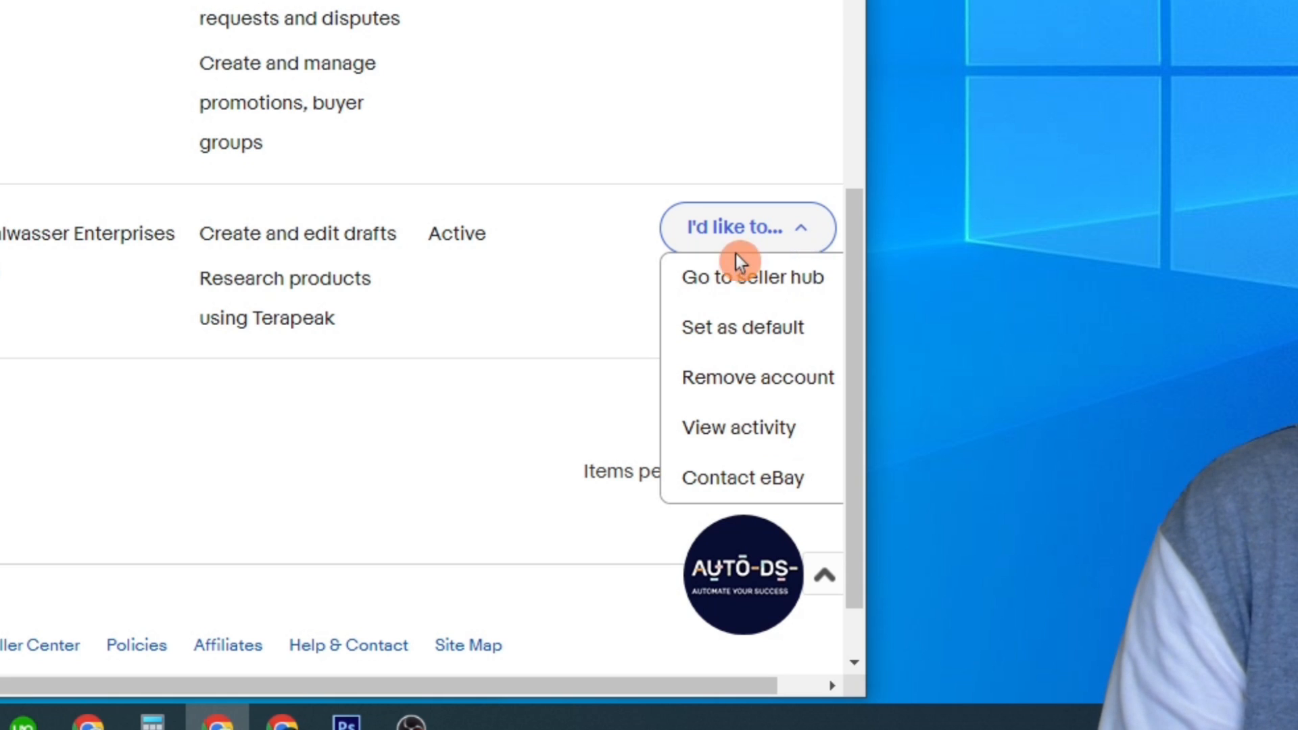
{"action": "left_click", "coordinate": [727, 289]}
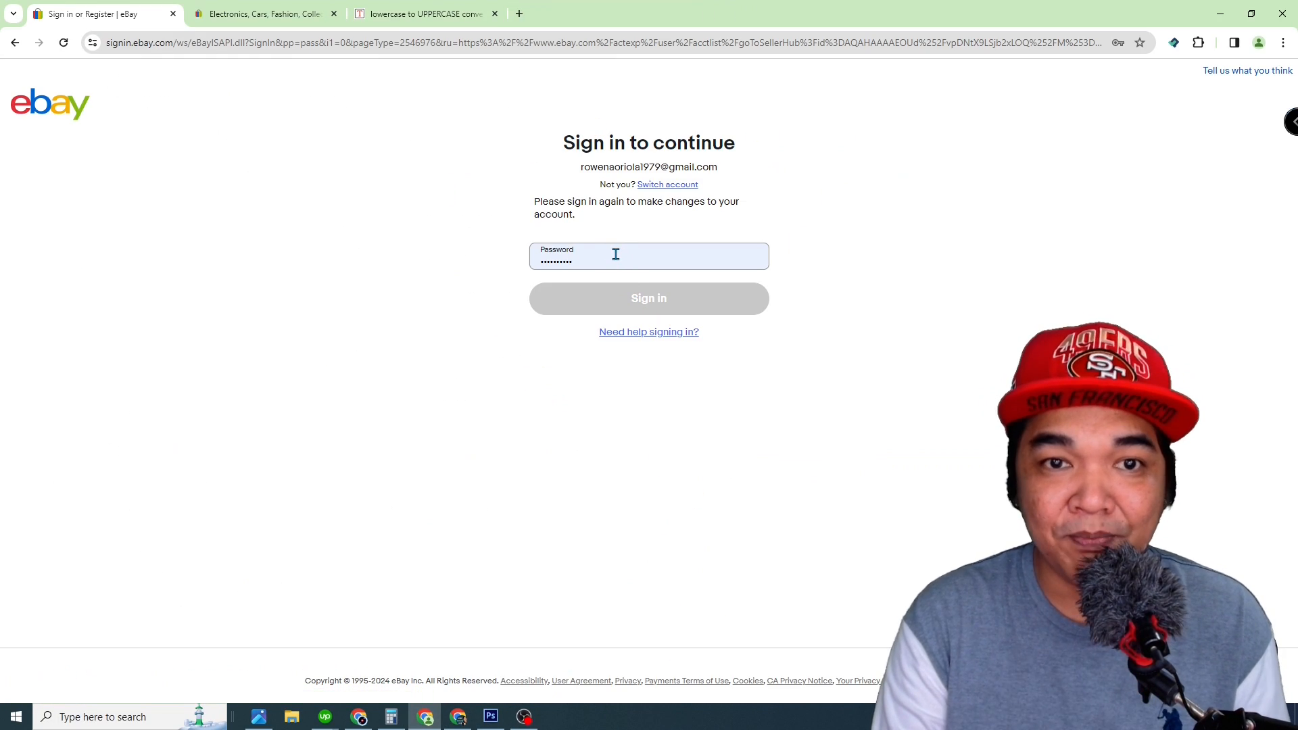
{"action": "left_click", "coordinate": [616, 254]}
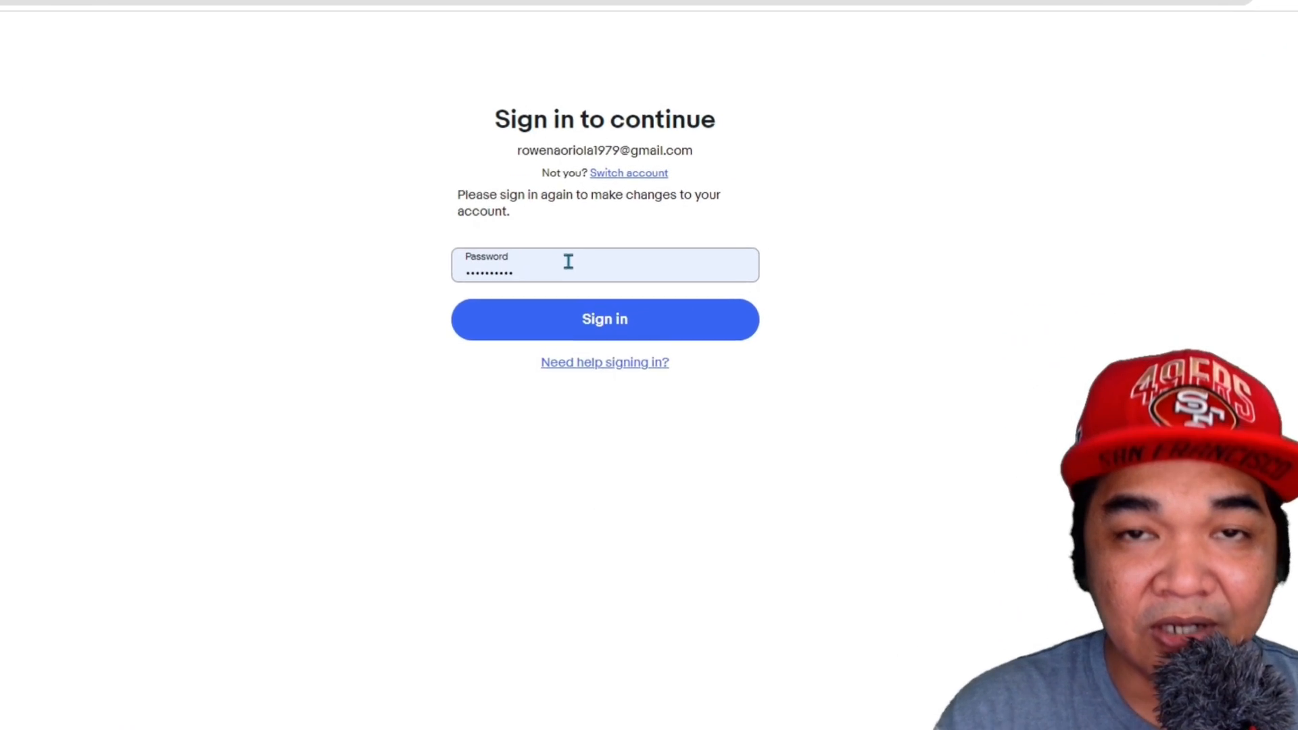
{"action": "left_click", "coordinate": [598, 319]}
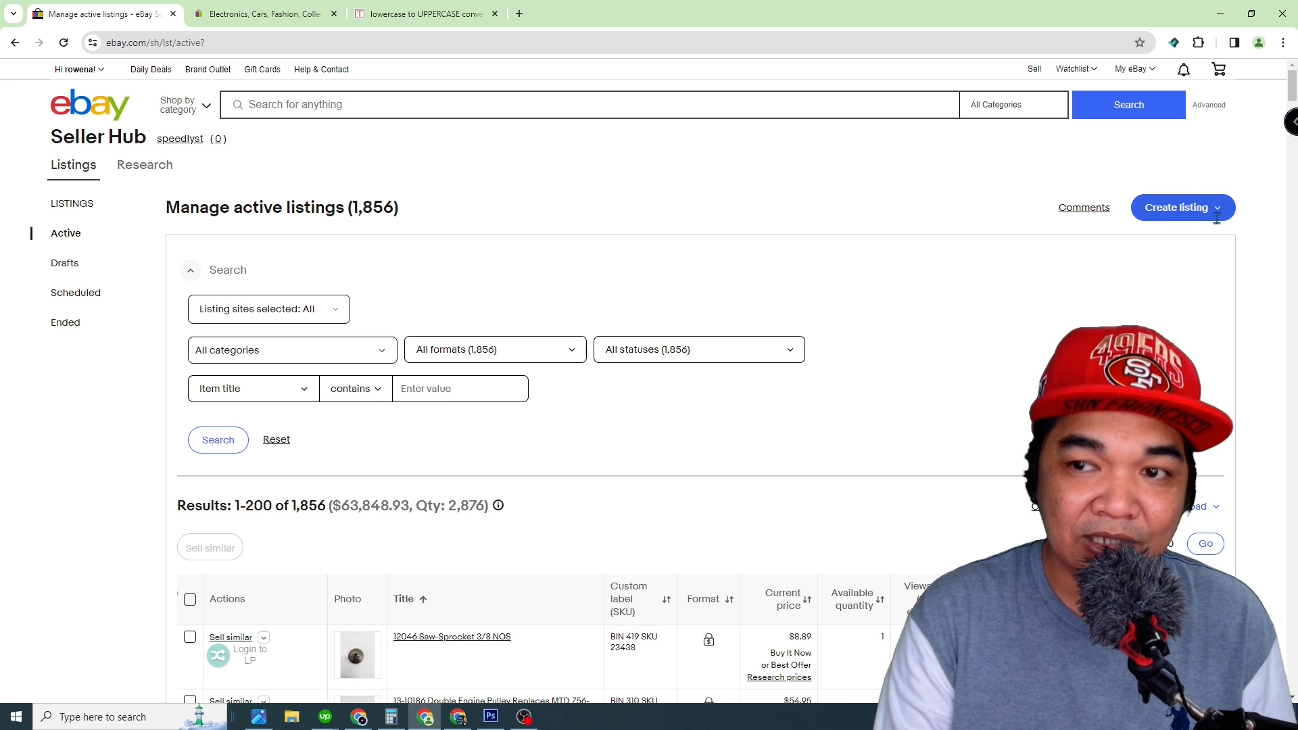
{"action": "scroll", "coordinate": [327, 306], "scroll_direction": "down", "scroll_amount": 8}
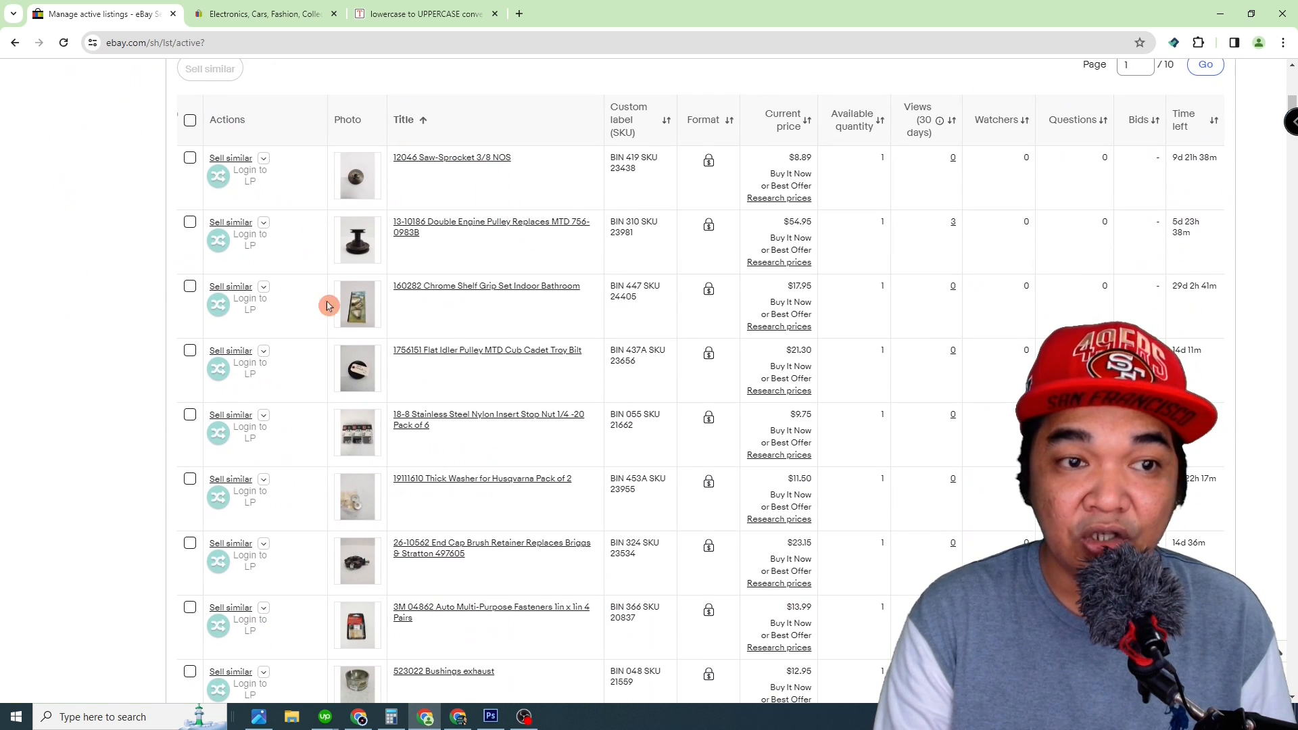
Step: Copy the Dropbox link for BR 003 SKU 24471 - 24480 from the client's message and open it in a new browser tab
{"action": "key", "text": "alt+Tab"}
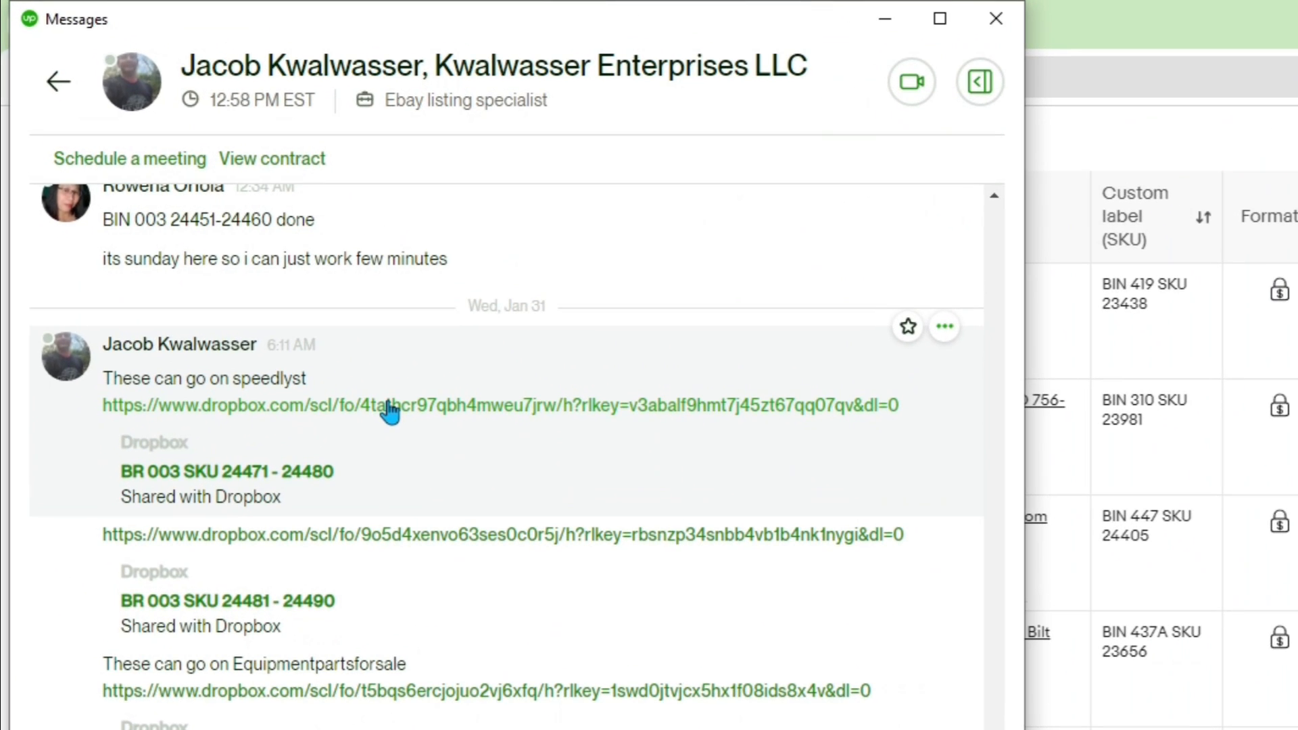
{"action": "left_click", "coordinate": [509, 229]}
{"action": "left_click_drag", "start_coordinate": [918, 415], "coordinate": [103, 406]}
{"action": "key", "text": "ctrl+c"}
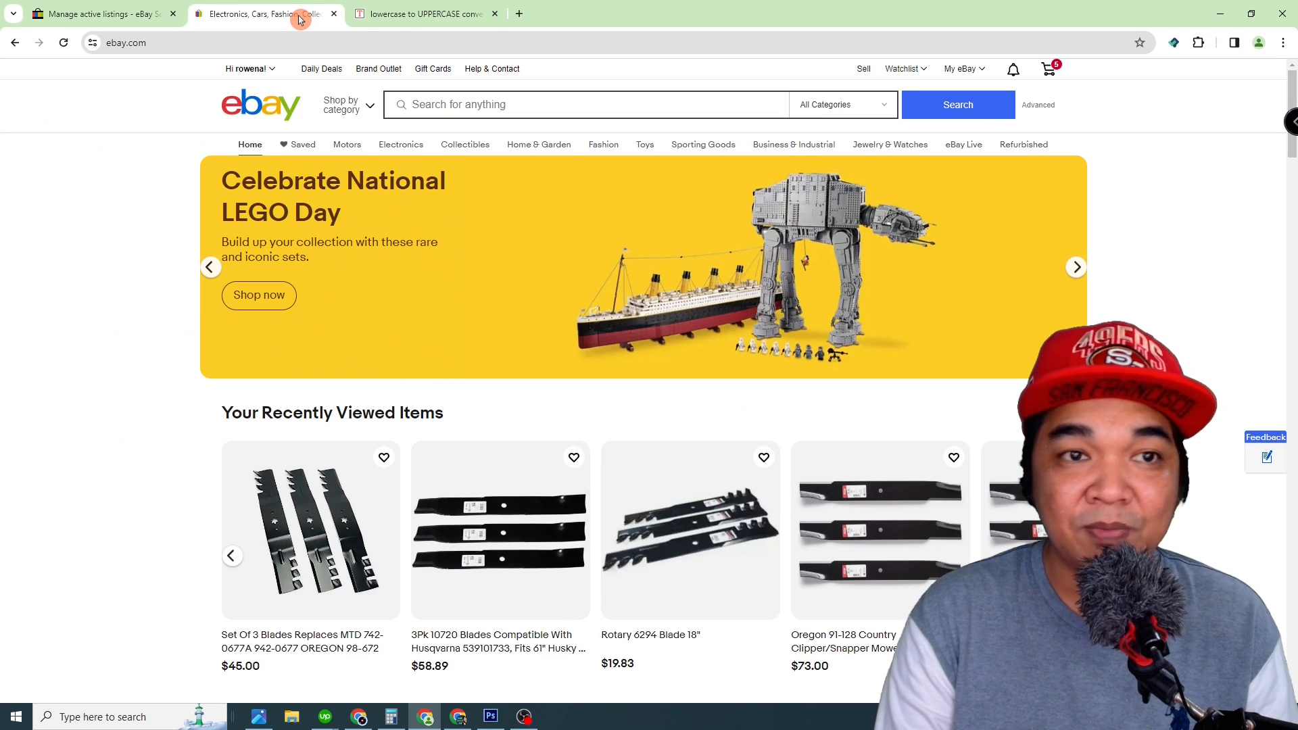
{"action": "left_click", "coordinate": [404, 16]}
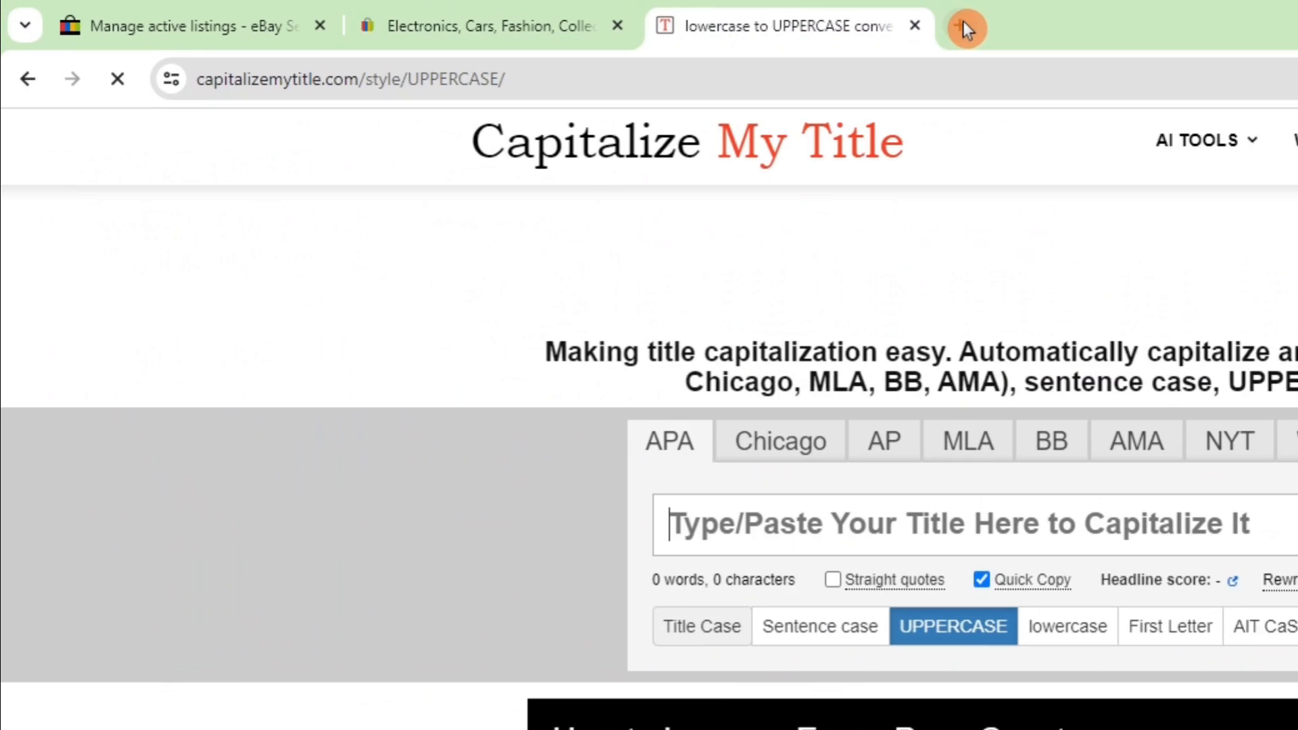
{"action": "left_click", "coordinate": [519, 14]}
{"action": "key", "text": "ctrl+v"}
{"action": "key", "text": "Return"}
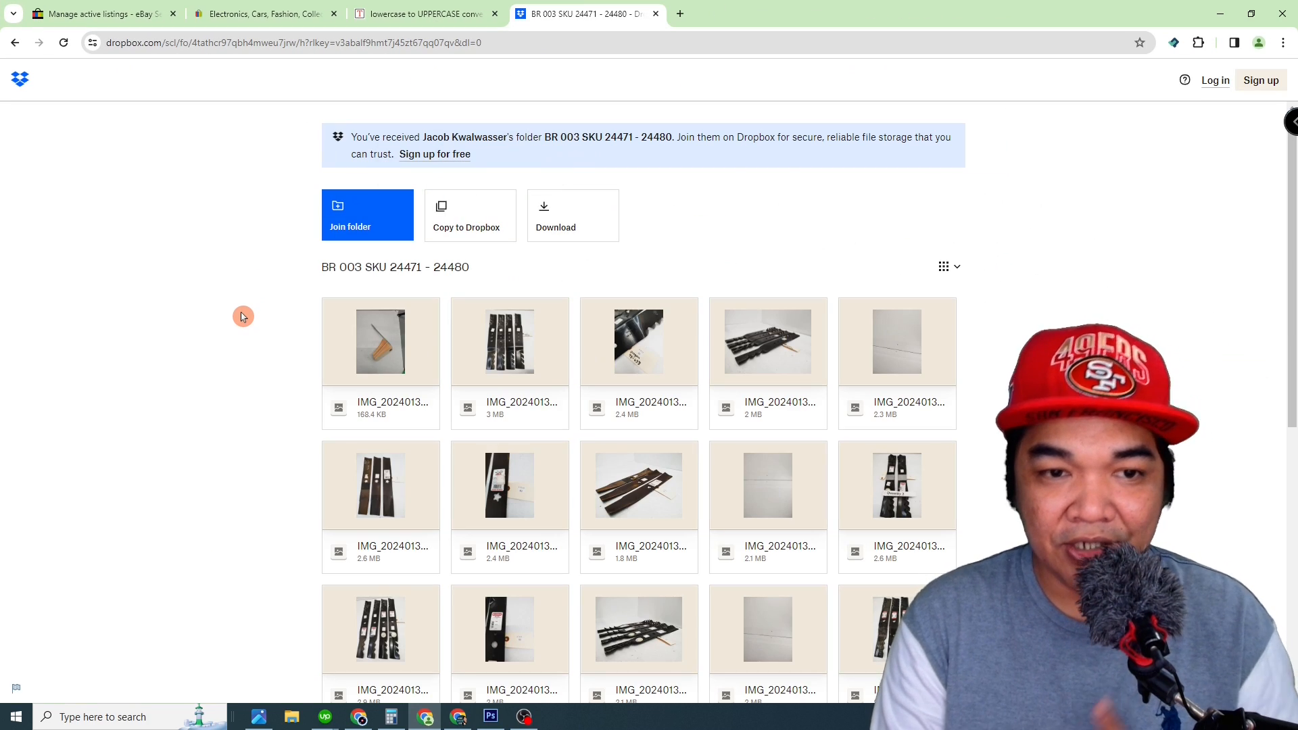
Step: Download the BR 003 SKU 24471 - 24480 photo folder from Dropbox and open the browser's downloads list
{"action": "scroll", "coordinate": [243, 317], "scroll_direction": "down", "scroll_amount": 3}
{"action": "scroll", "coordinate": [243, 315], "scroll_direction": "up", "scroll_amount": 3}
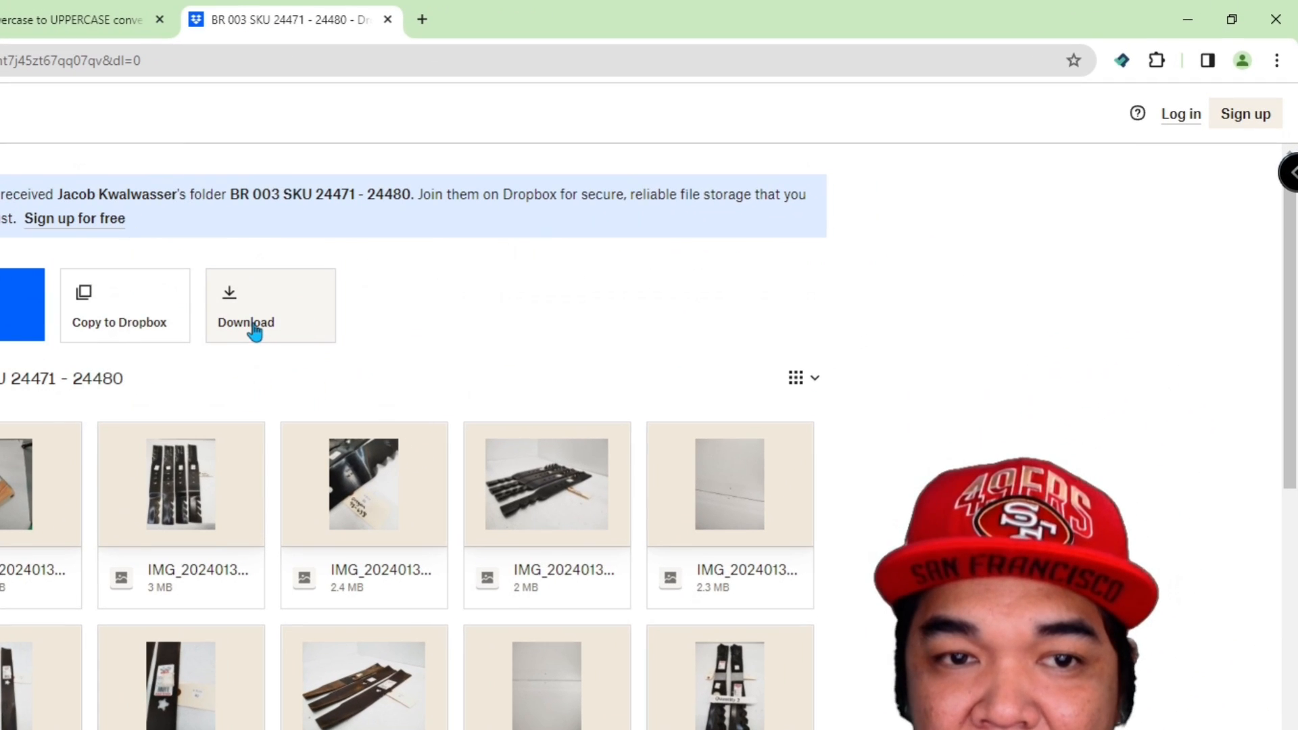
{"action": "left_click", "coordinate": [254, 332]}
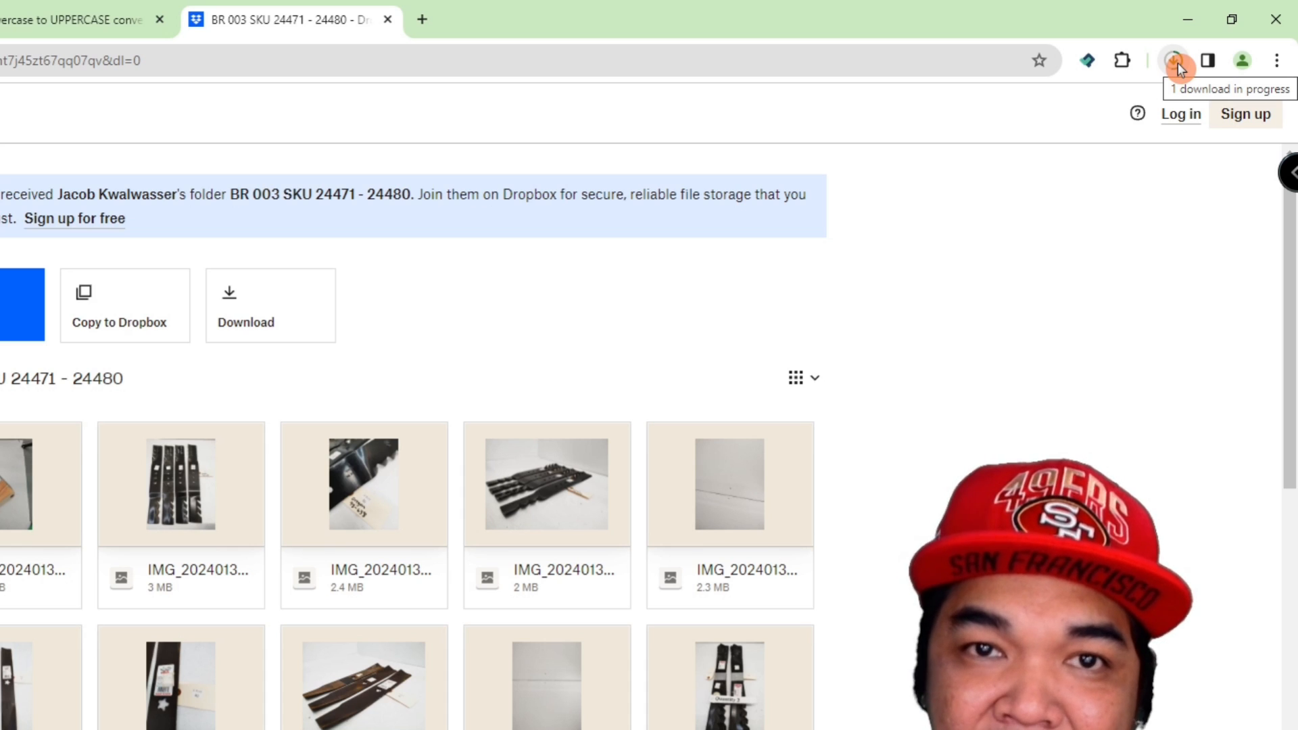
{"action": "left_click", "coordinate": [1282, 63]}
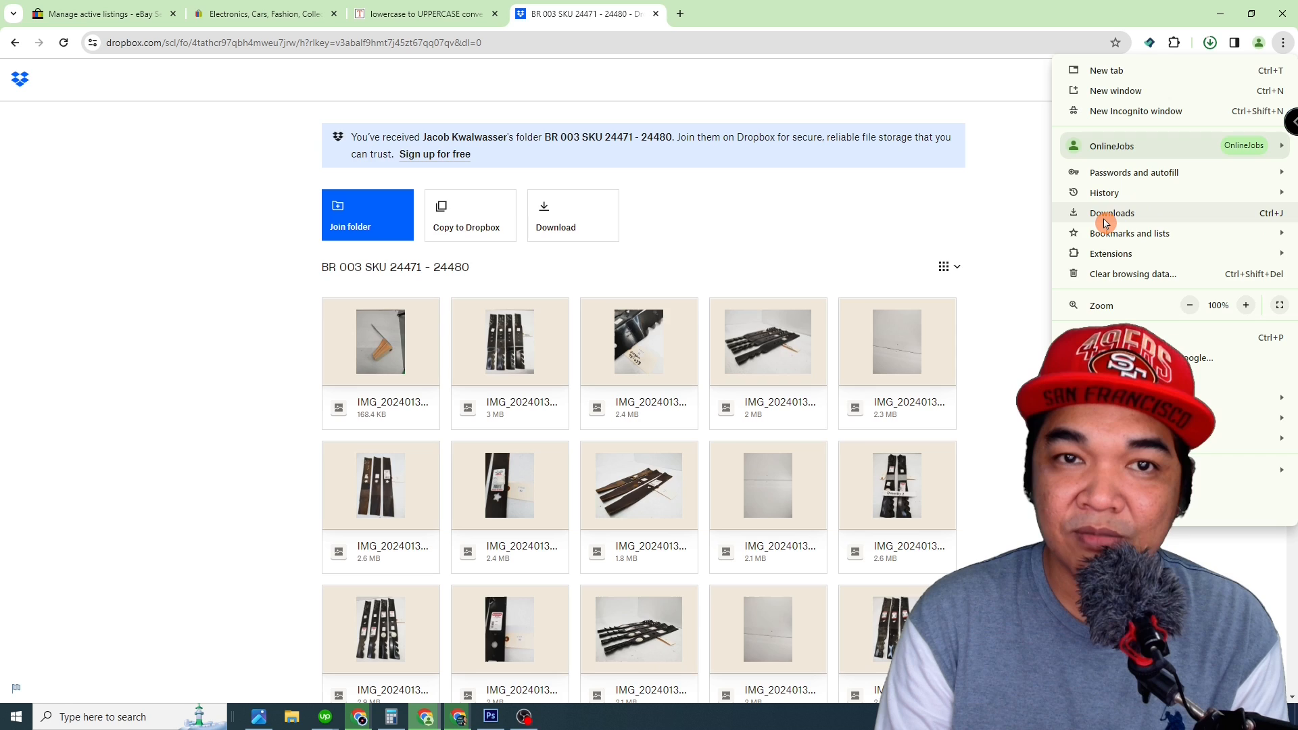
{"action": "left_click", "coordinate": [1106, 215]}
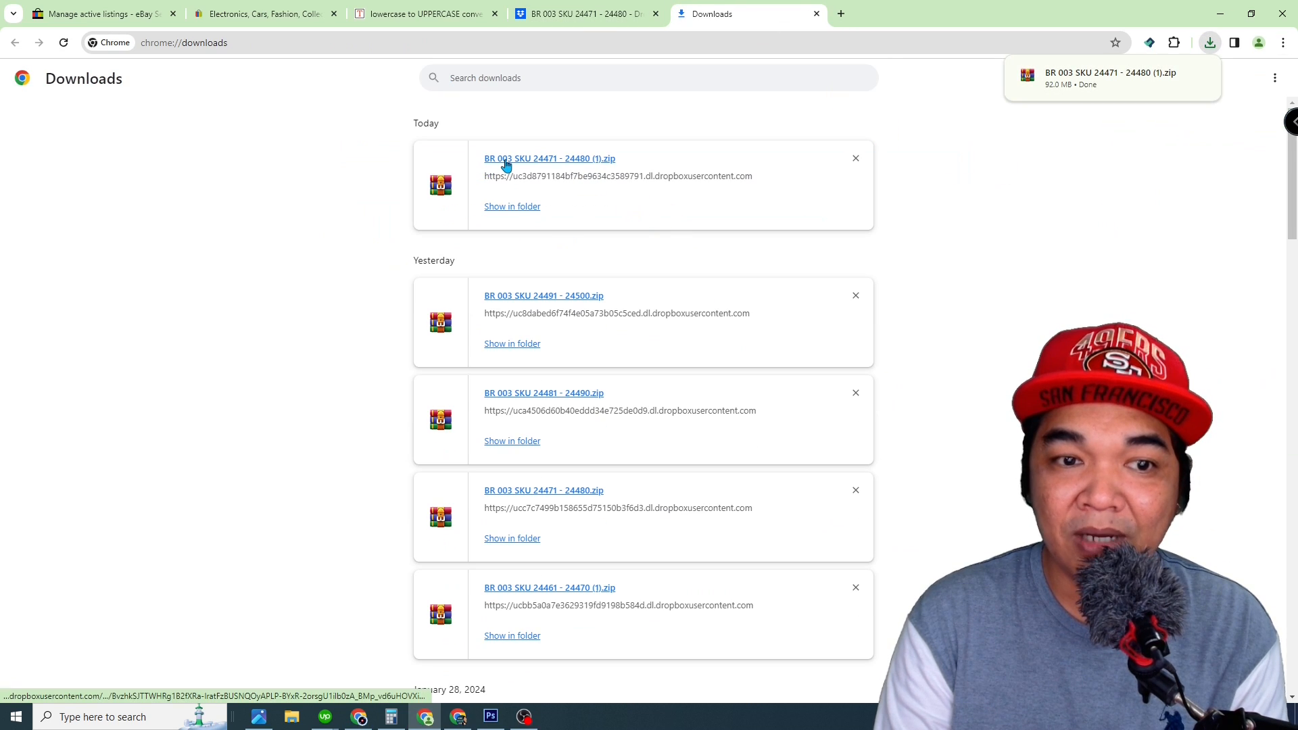
Step: Open the downloaded BR 003 SKU 24471 - 24480 (1).zip archive in WinRAR and dismiss the licence reminder
{"action": "left_click", "coordinate": [1099, 109]}
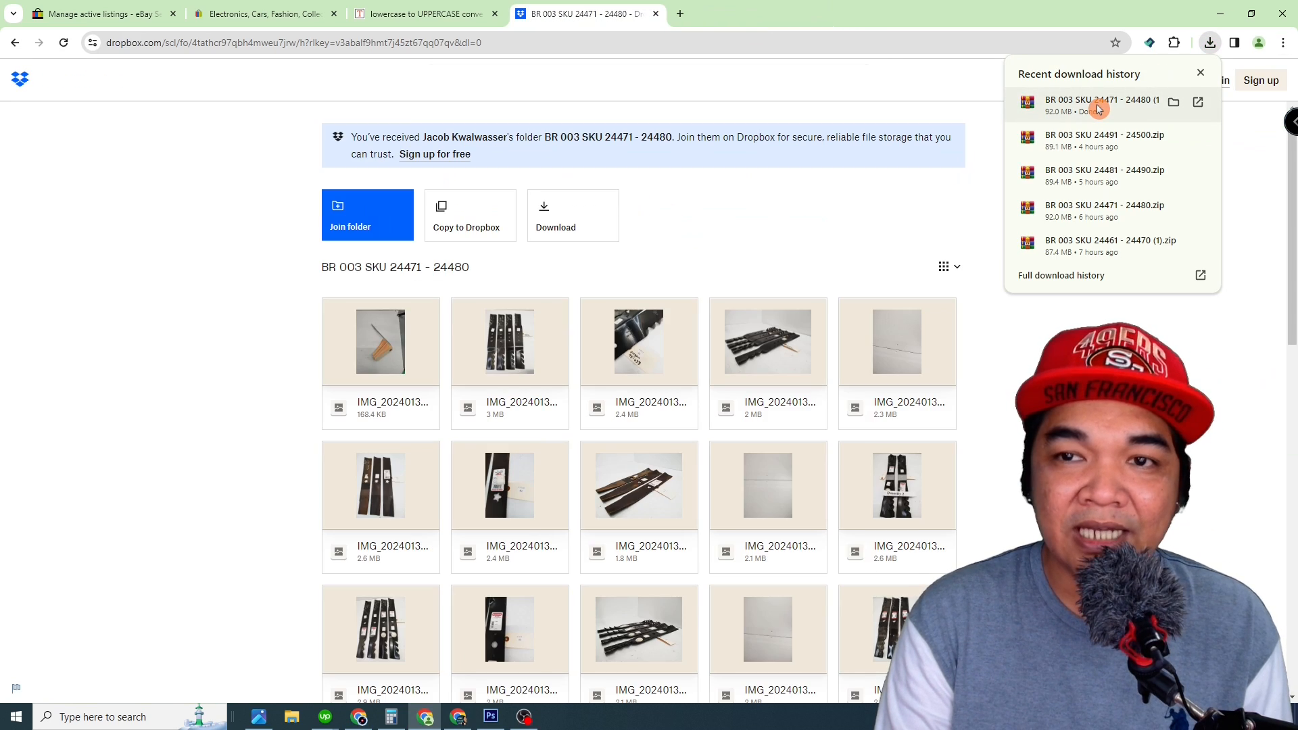
{"action": "left_click", "coordinate": [273, 209]}
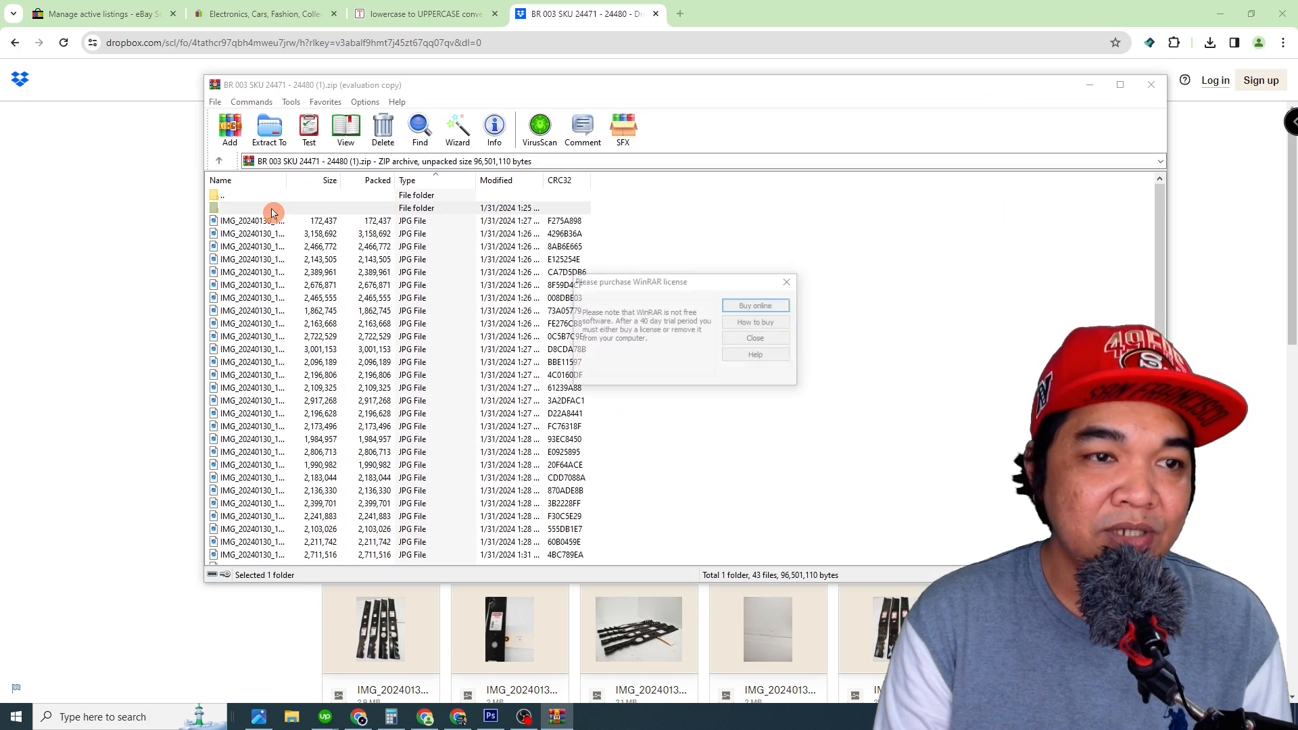
{"action": "left_click", "coordinate": [789, 281]}
{"action": "left_click", "coordinate": [234, 196]}
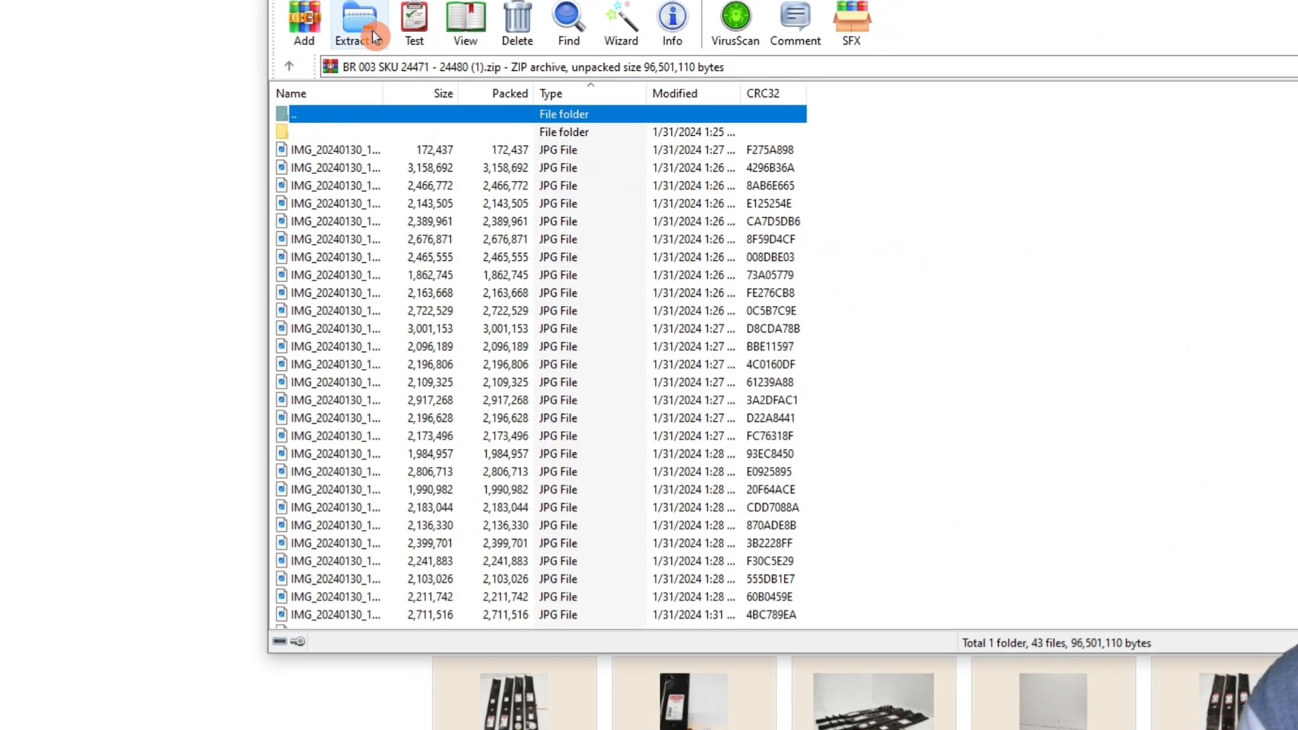
Step: Create a folder named Products 1 on the desktop in File Explorer and open it
{"action": "left_click", "coordinate": [372, 29]}
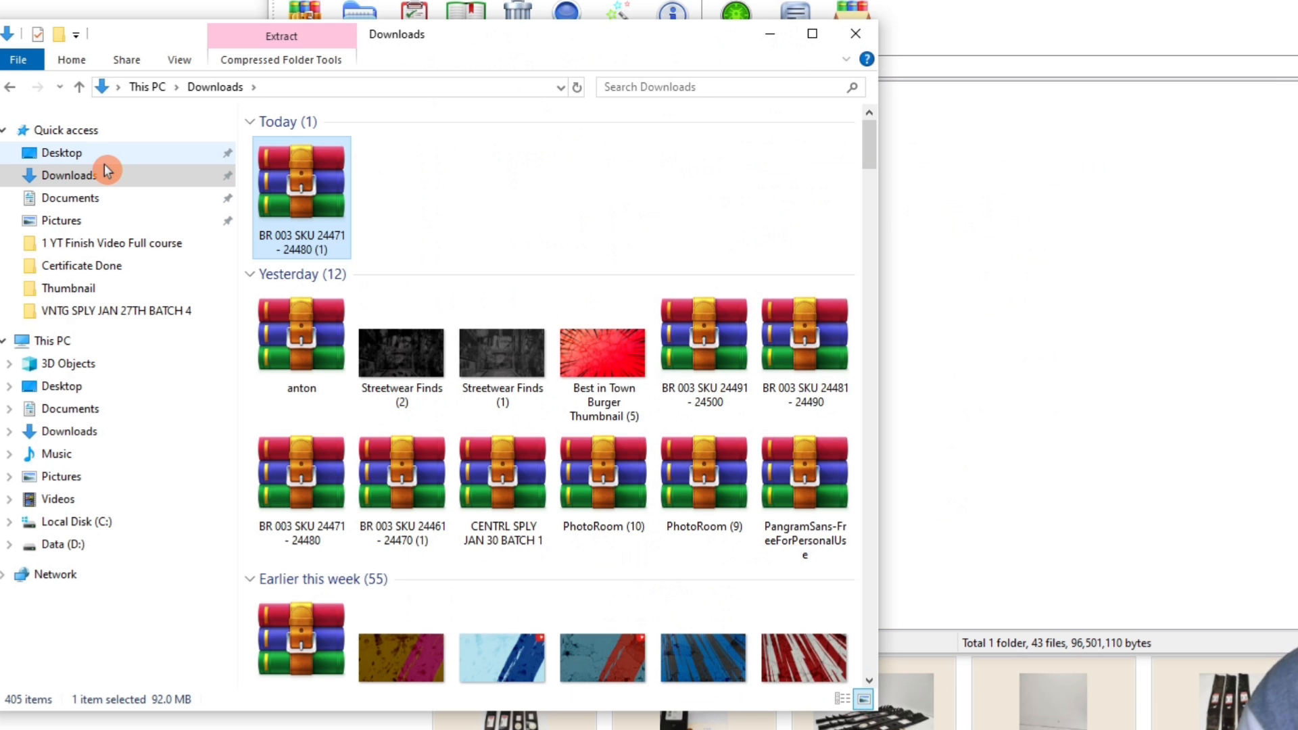
{"action": "left_click", "coordinate": [104, 162]}
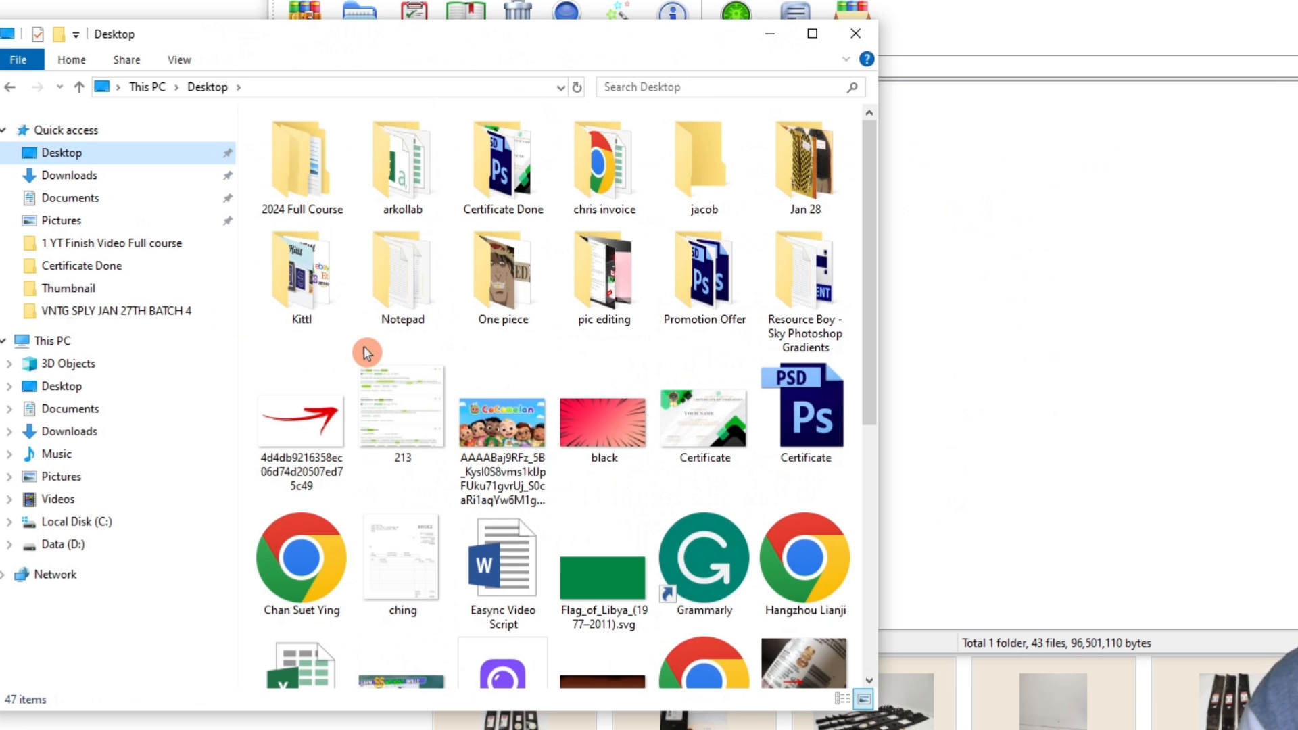
{"action": "right_click", "coordinate": [574, 359]}
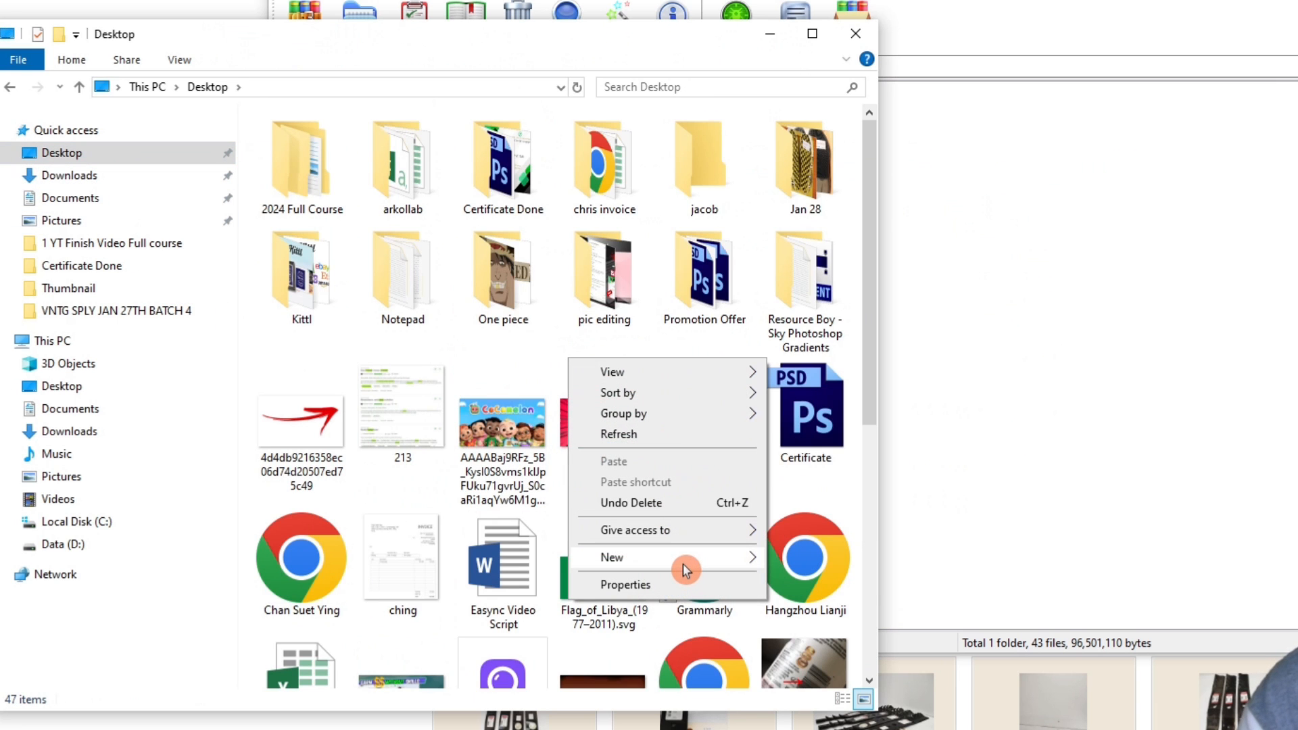
{"action": "mouse_move", "coordinate": [683, 563]}
{"action": "left_click", "coordinate": [852, 562]}
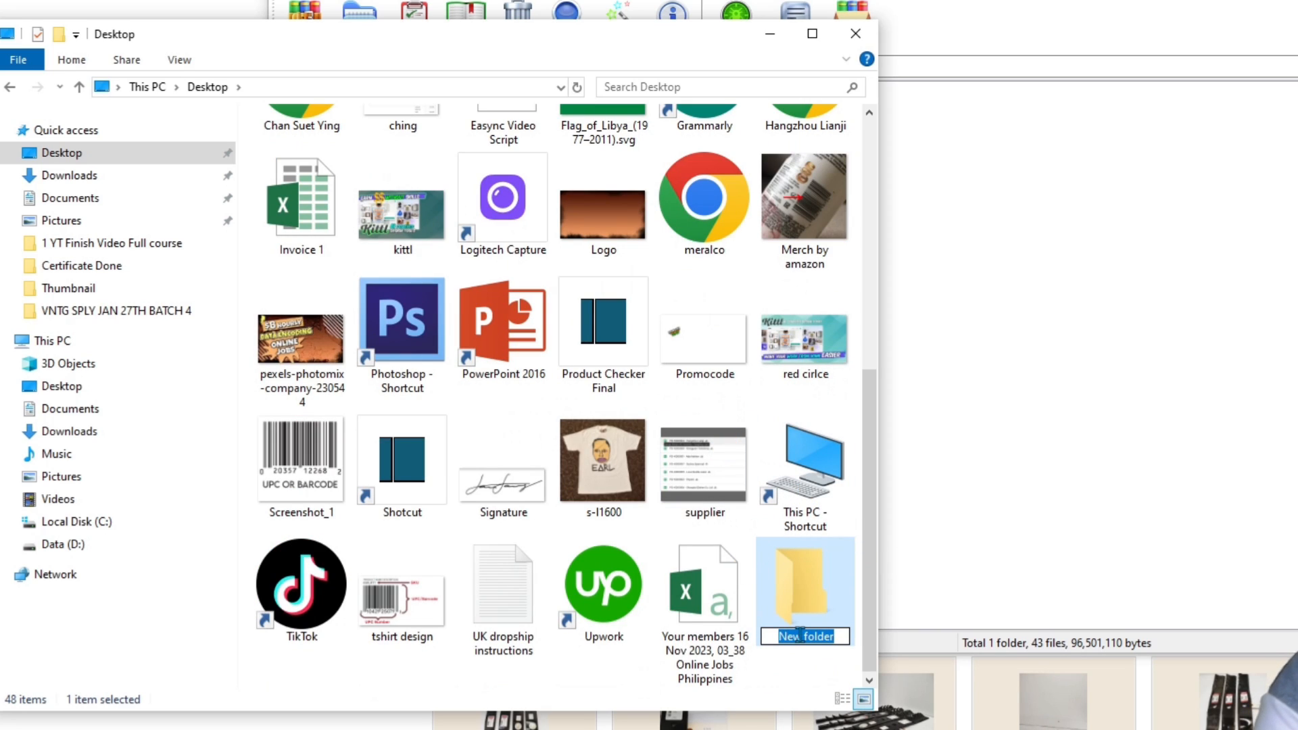
{"action": "type", "text": "Products 1"}
{"action": "double_click", "coordinate": [794, 580]}
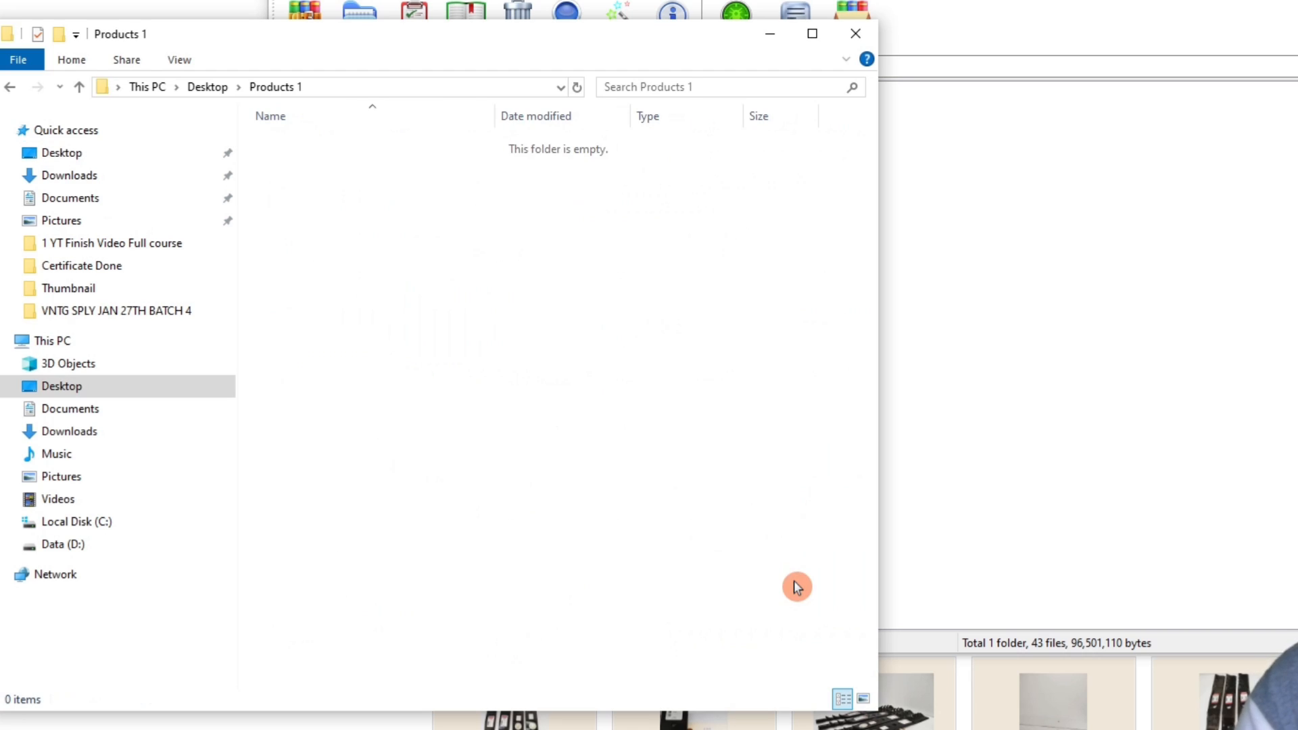
Step: Extract the BR 003 SKU 24471 - 24480 (1).zip archive into the Products 1 folder on the desktop
{"action": "key", "text": "alt+Tab"}
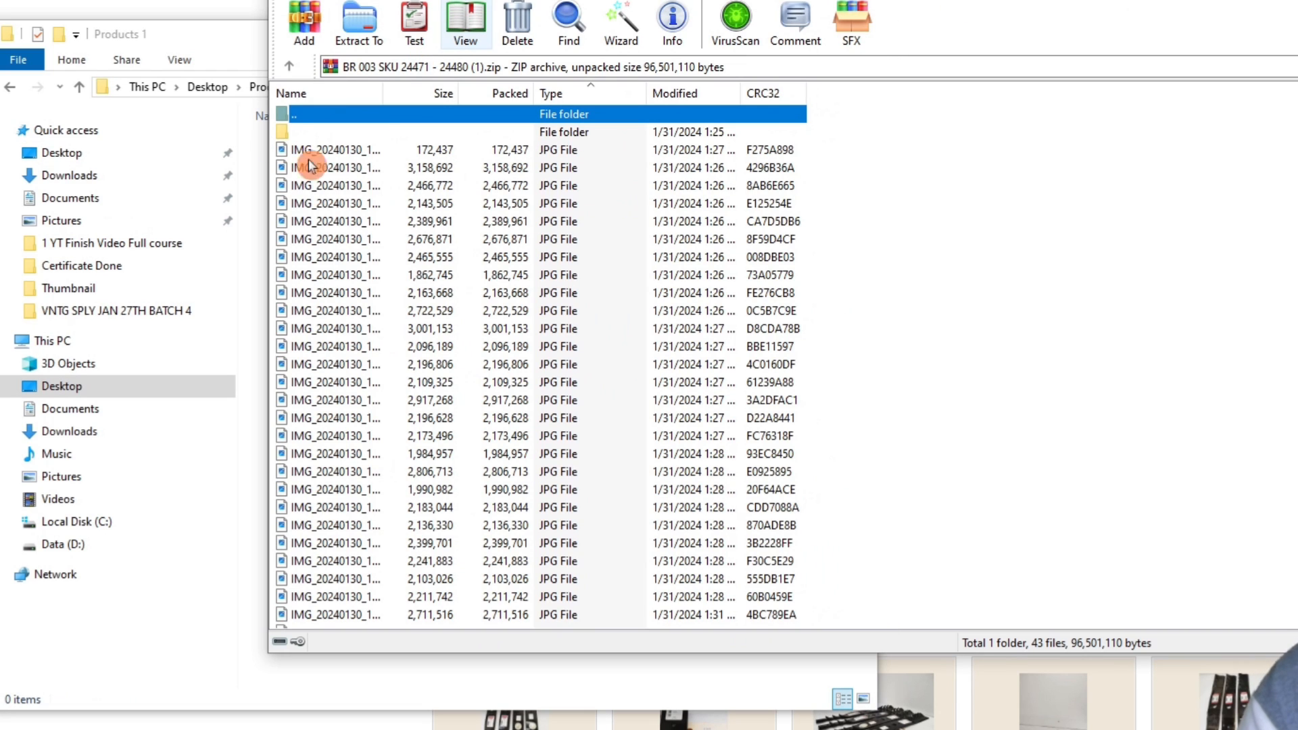
{"action": "left_click", "coordinate": [366, 41]}
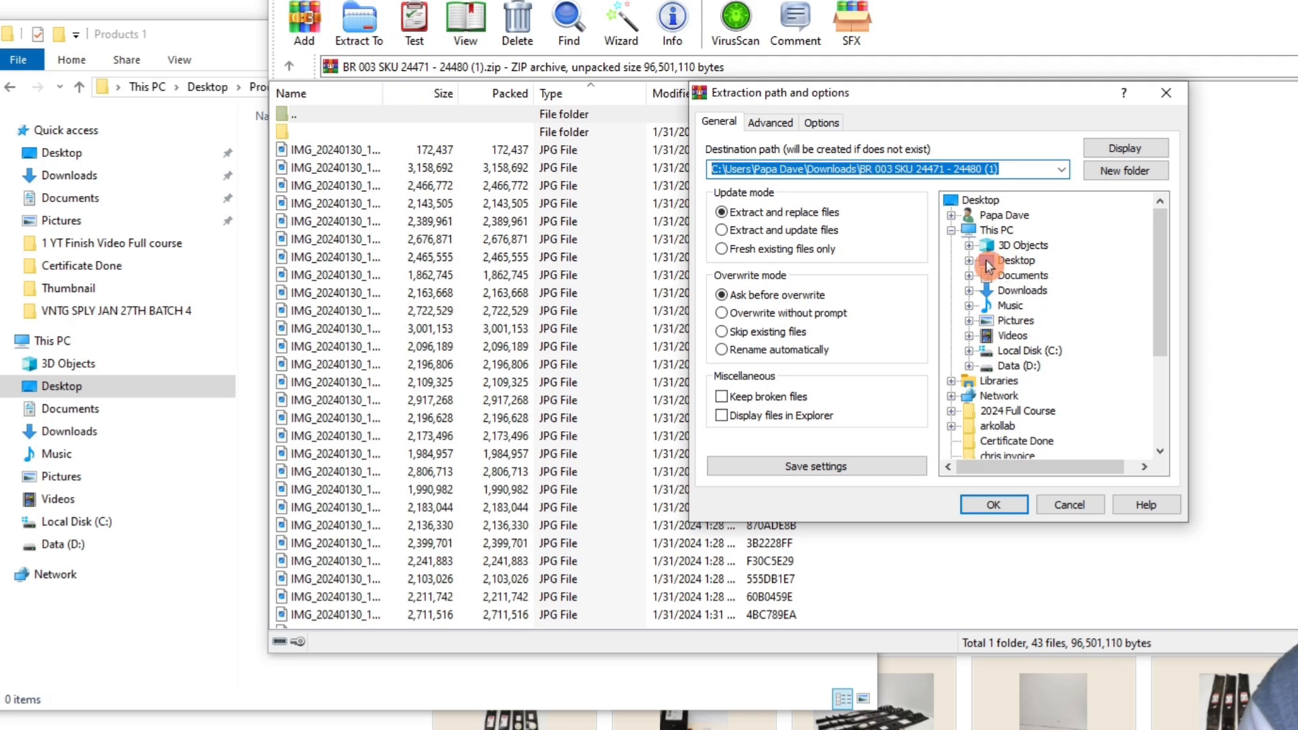
{"action": "left_click", "coordinate": [970, 261]}
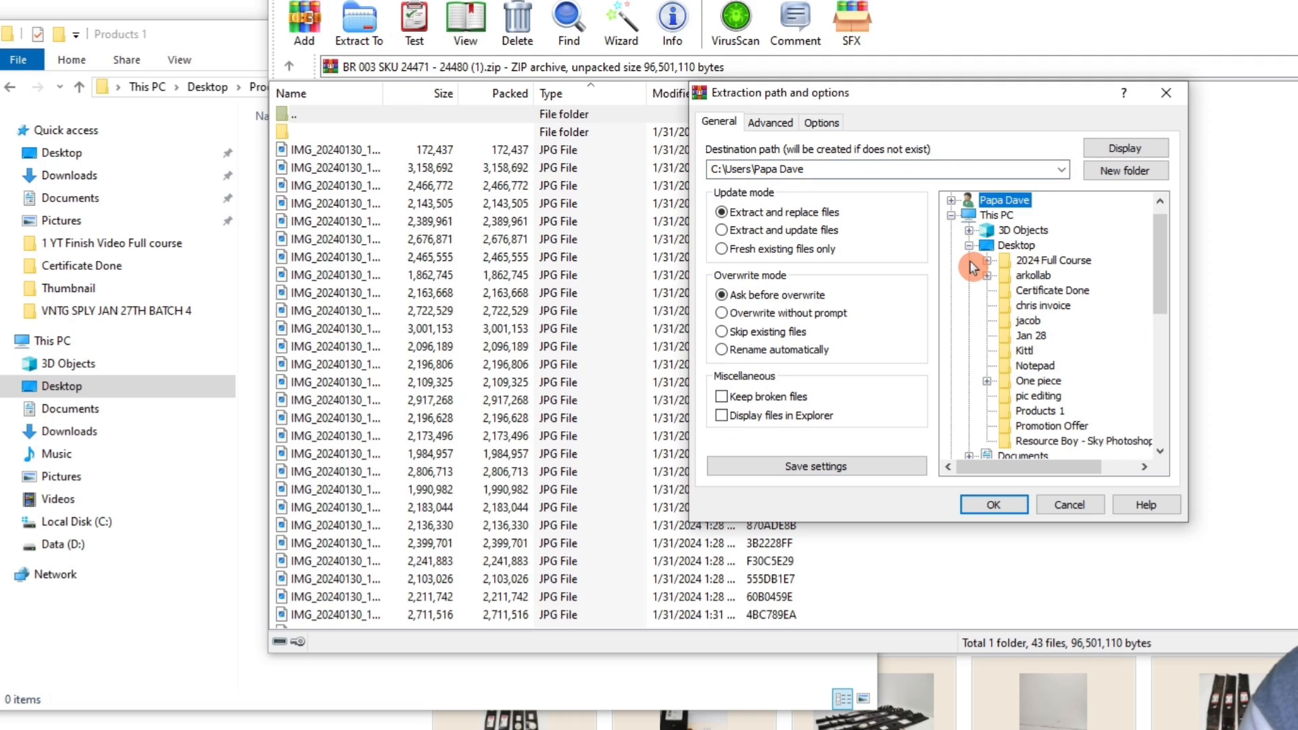
{"action": "left_click", "coordinate": [1033, 413]}
{"action": "left_click", "coordinate": [992, 507]}
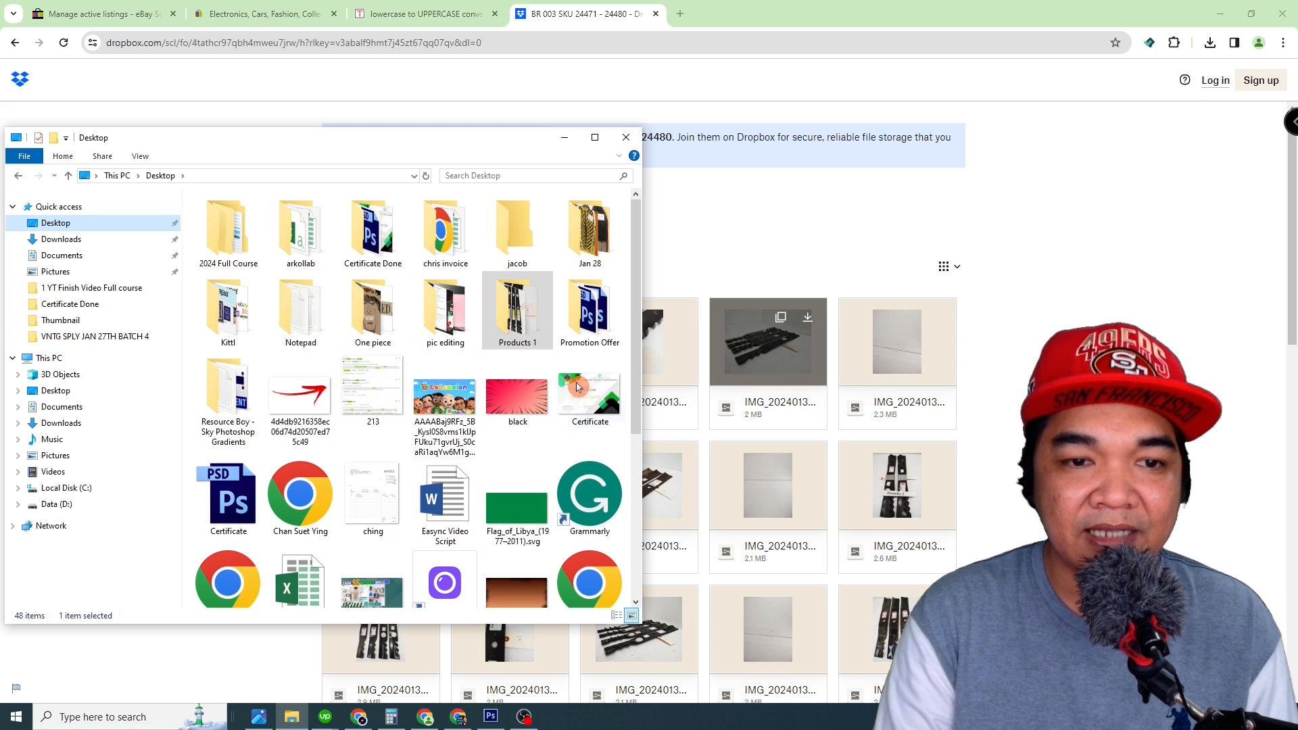
Step: Open the Products 1 folder from the desktop, maximize its window and enlarge the photo thumbnails
{"action": "double_click", "coordinate": [517, 311]}
{"action": "left_click", "coordinate": [595, 148]}
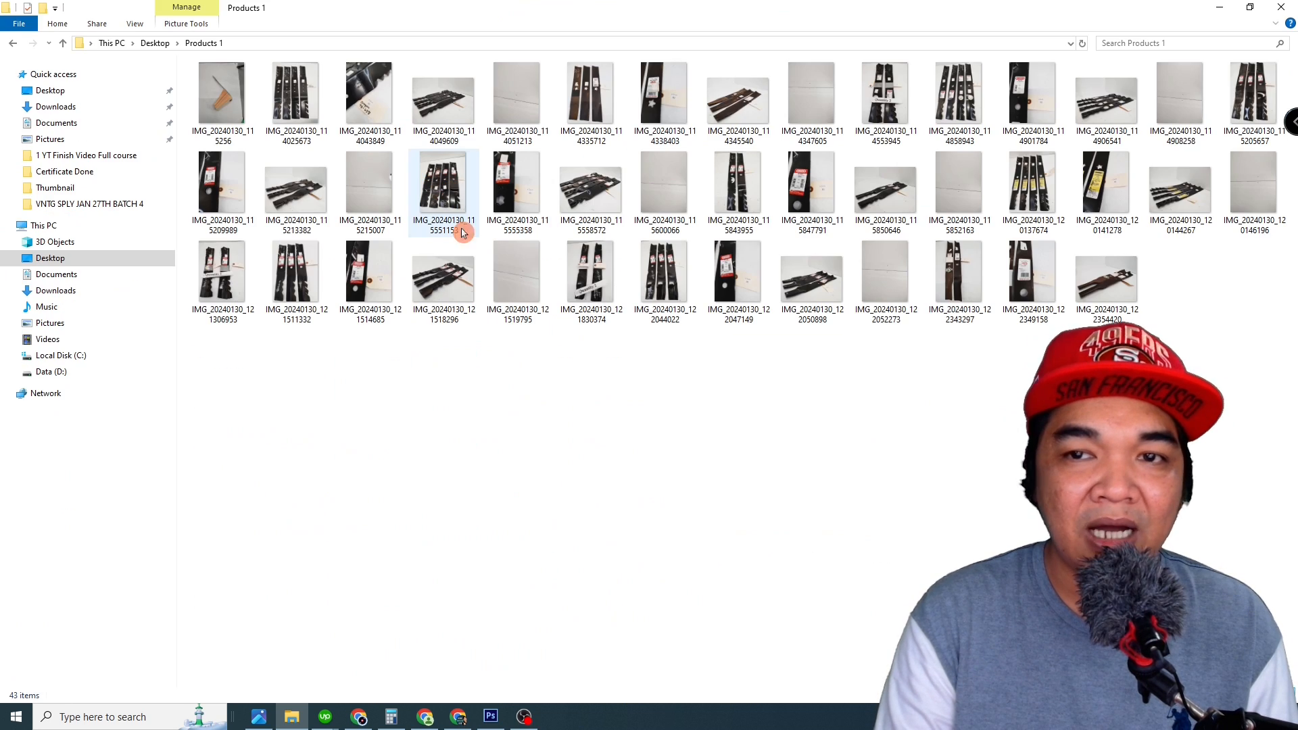
{"action": "right_click", "coordinate": [576, 378]}
{"action": "mouse_move", "coordinate": [632, 385]}
{"action": "left_click", "coordinate": [757, 387]}
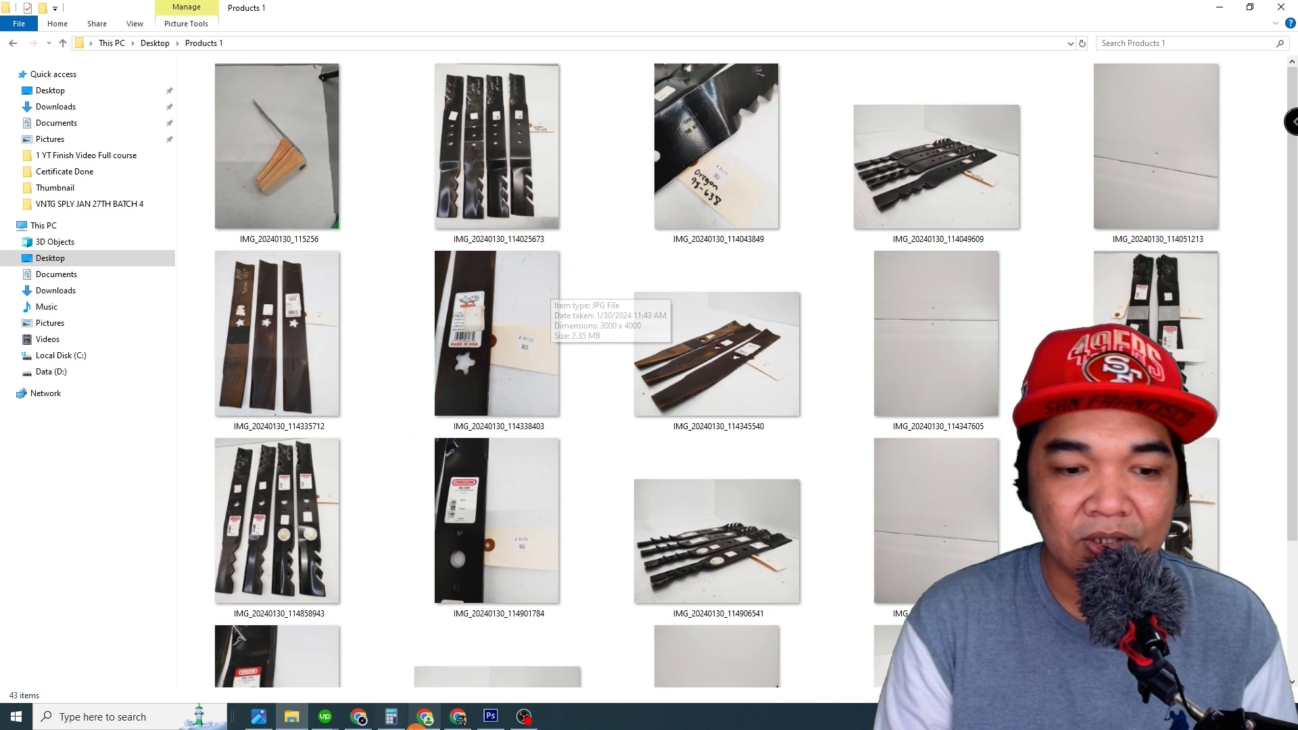
Step: Switch to Chrome and look over the open eBay home and active listings pages
{"action": "left_click", "coordinate": [425, 719]}
{"action": "left_click", "coordinate": [197, 14]}
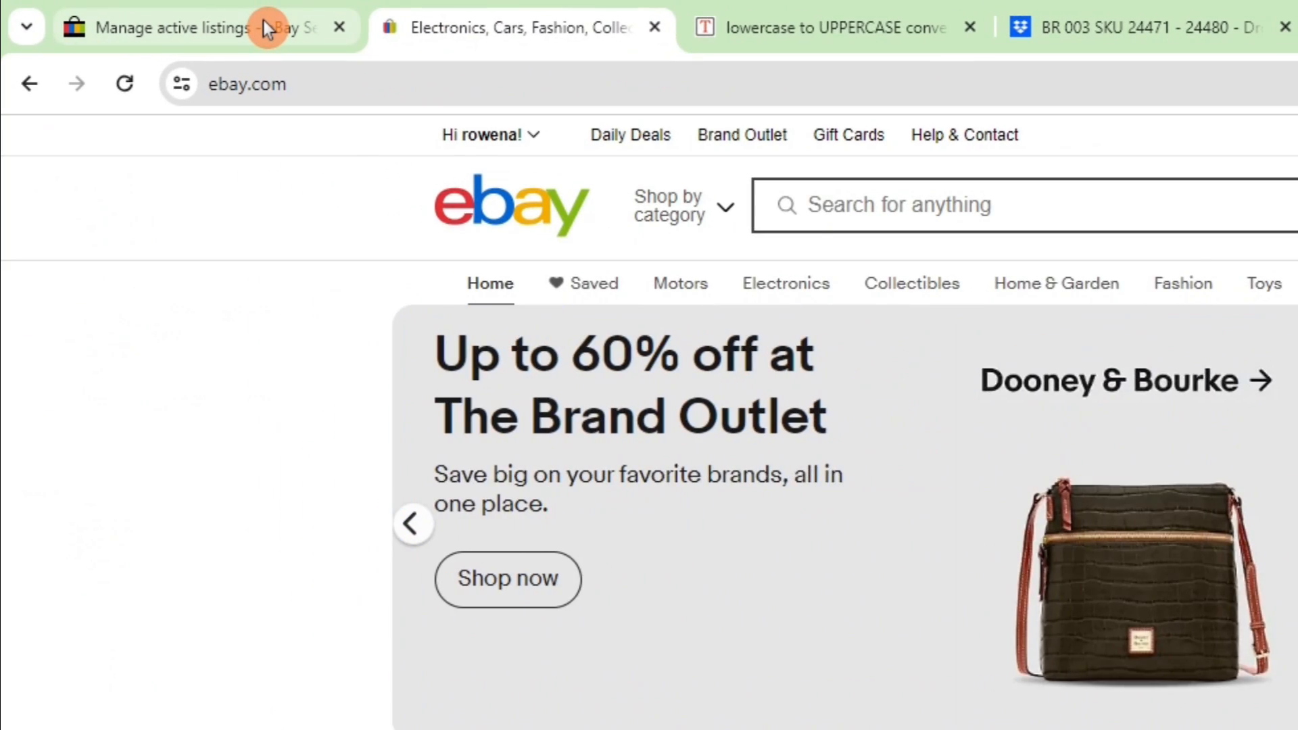
{"action": "left_click", "coordinate": [215, 25]}
{"action": "left_click", "coordinate": [530, 11]}
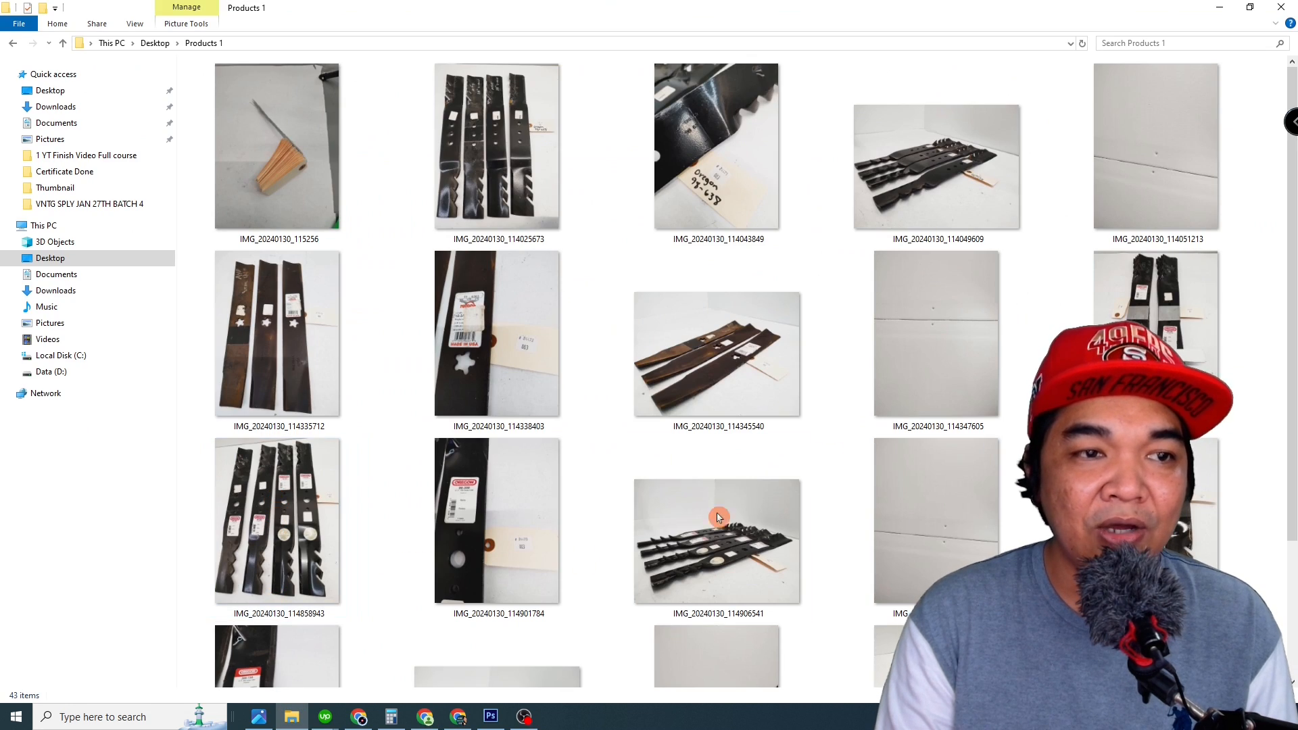
Step: View photo IMG_20240130_114025673 and zoom in on the blade's label to read its part number
{"action": "double_click", "coordinate": [478, 225]}
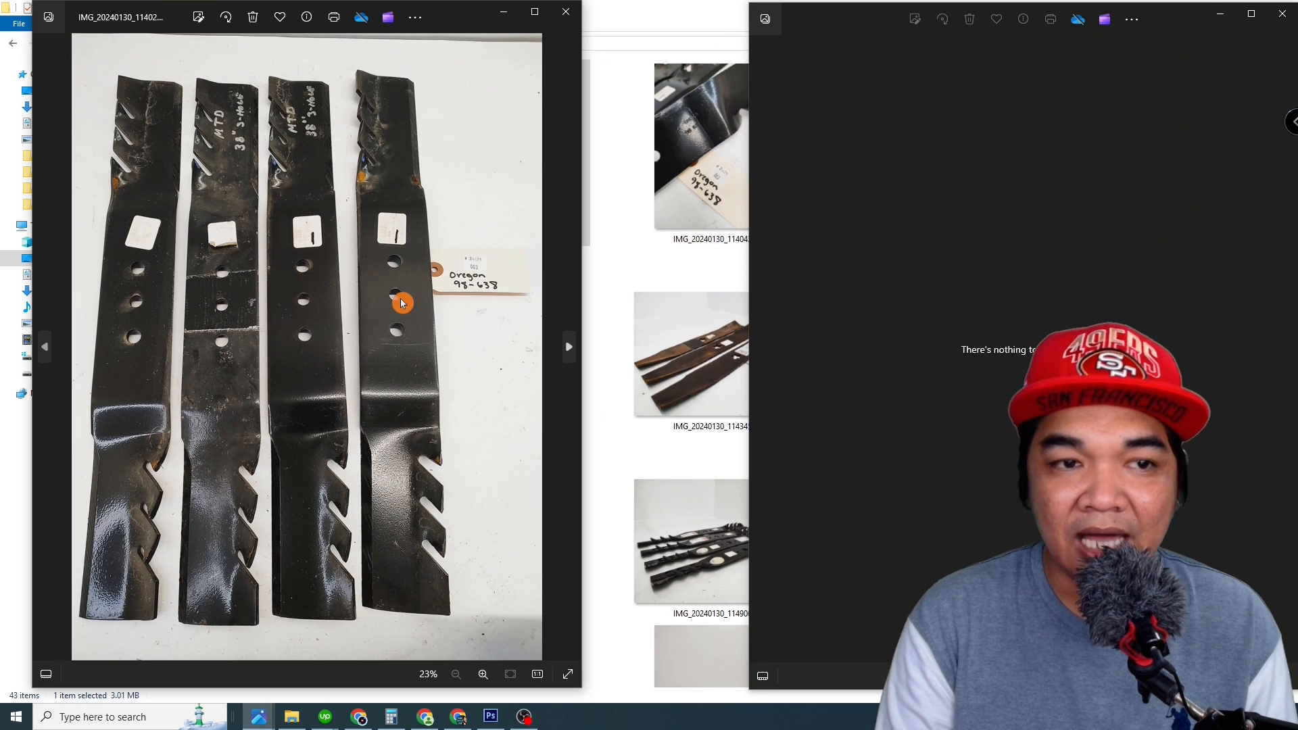
{"action": "scroll", "coordinate": [401, 302], "scroll_direction": "up", "scroll_amount": 5}
{"action": "scroll", "coordinate": [503, 388], "scroll_direction": "down", "scroll_amount": 4}
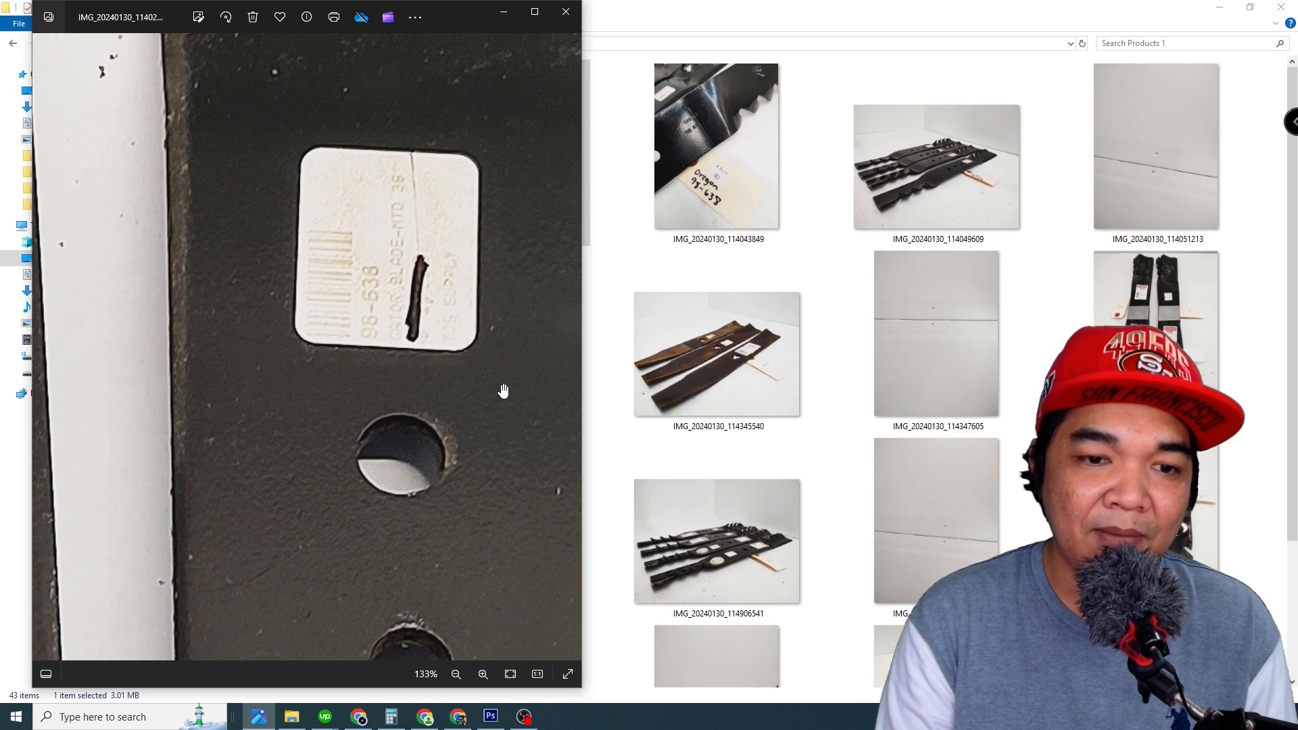
{"action": "left_click", "coordinate": [566, 12]}
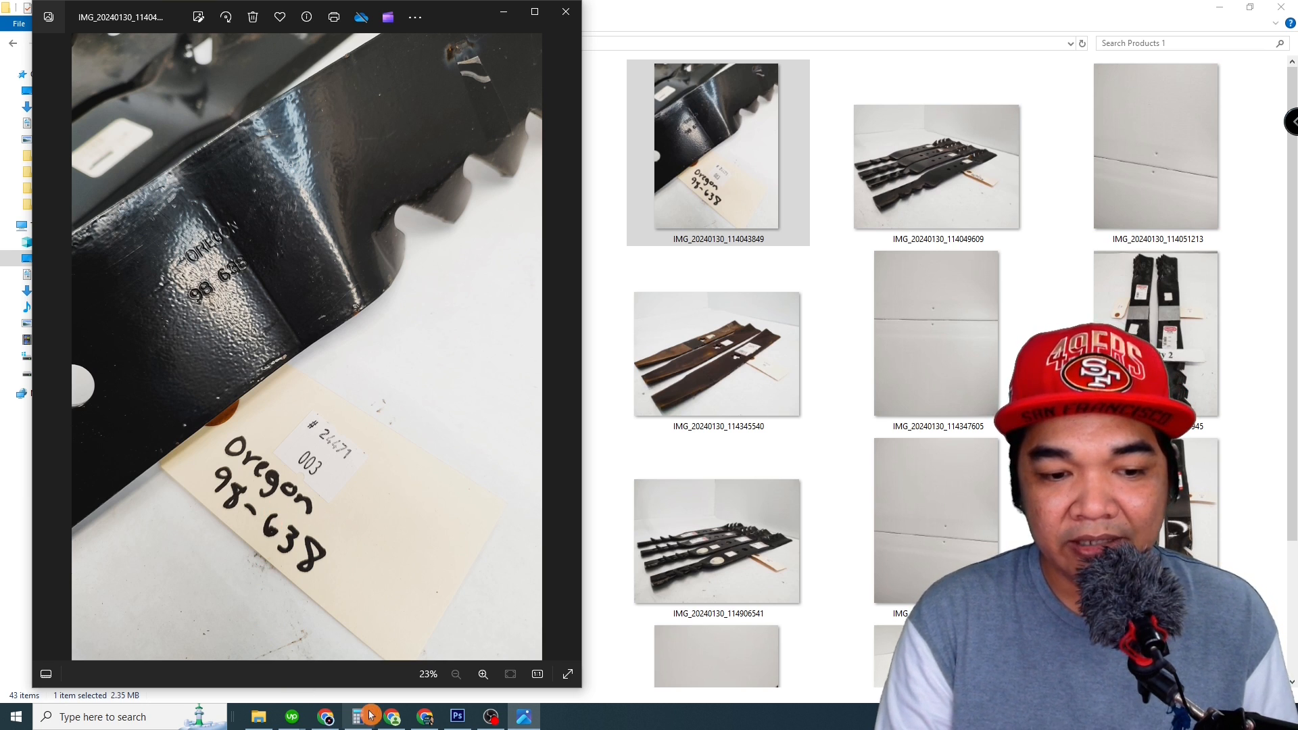
Step: Search eBay for "oregon 98-638", checking the part number against the tag photo
{"action": "left_click", "coordinate": [392, 716]}
{"action": "left_click", "coordinate": [327, 8]}
{"action": "left_click", "coordinate": [566, 102]}
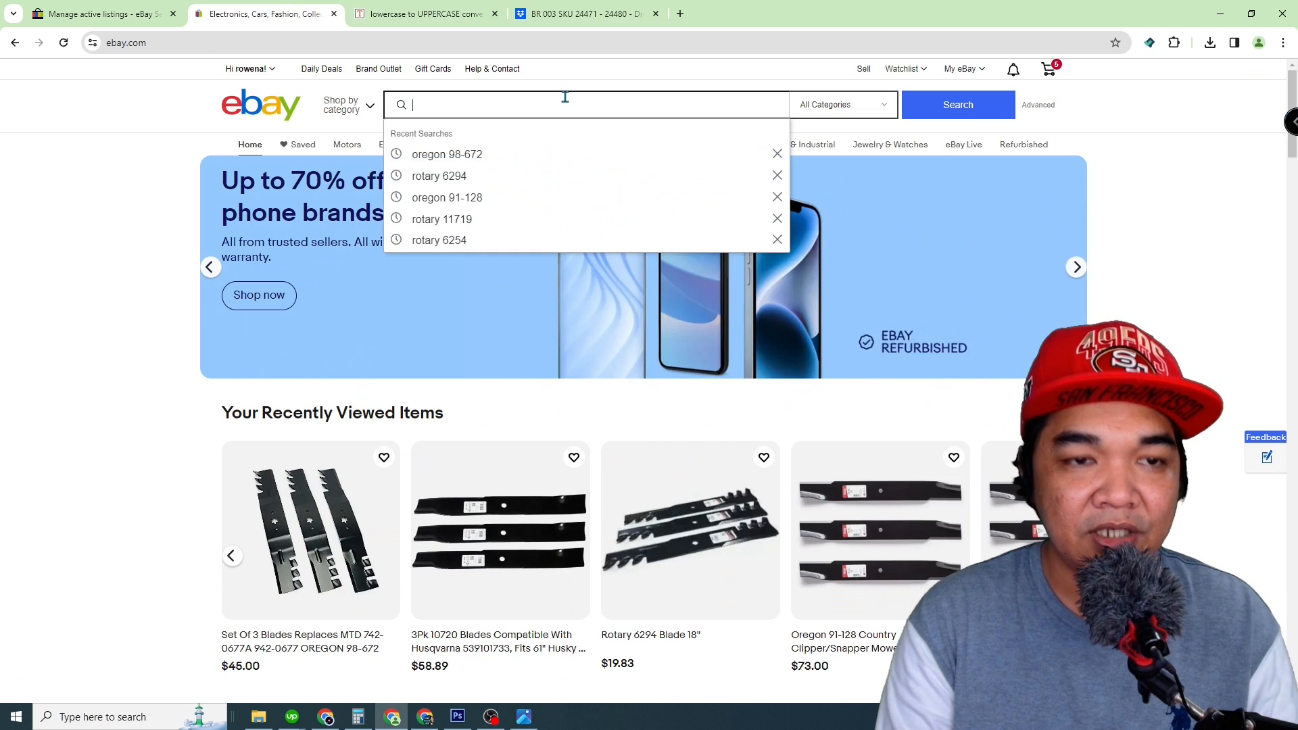
{"action": "type", "text": "oregon 98"}
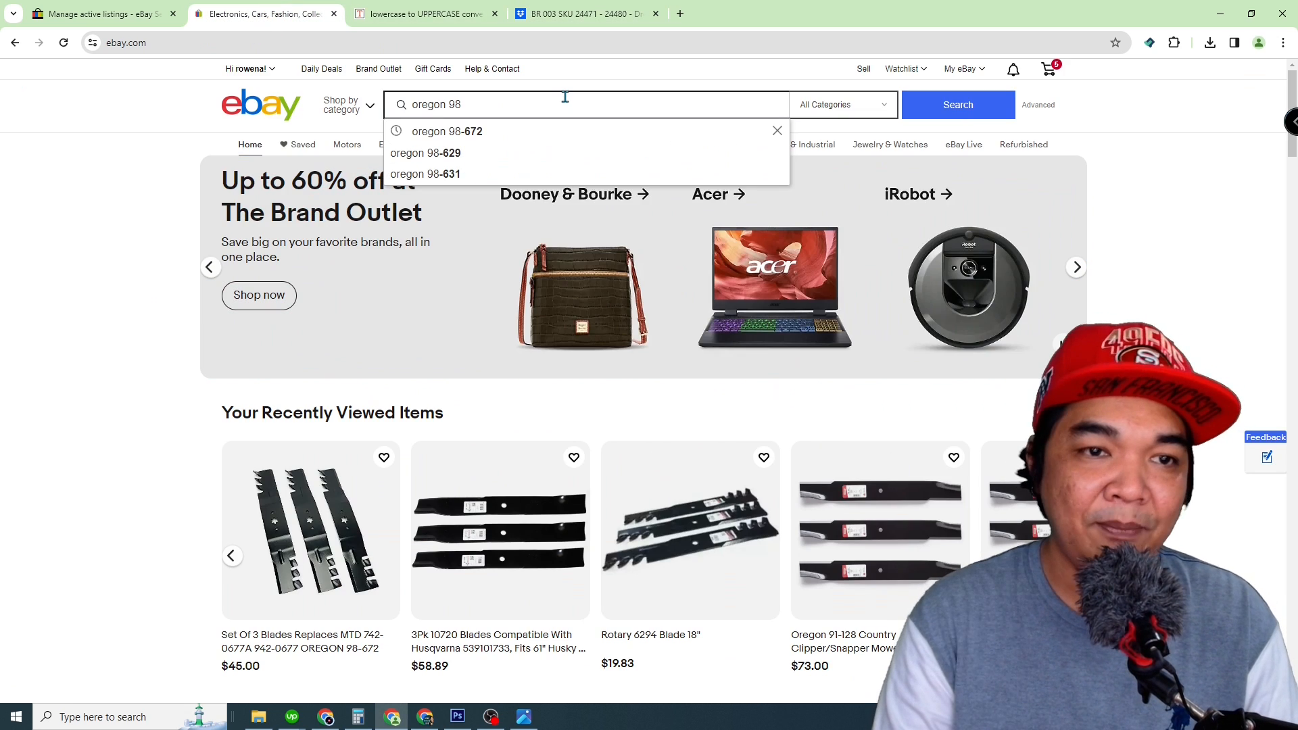
{"action": "left_click", "coordinate": [524, 717]}
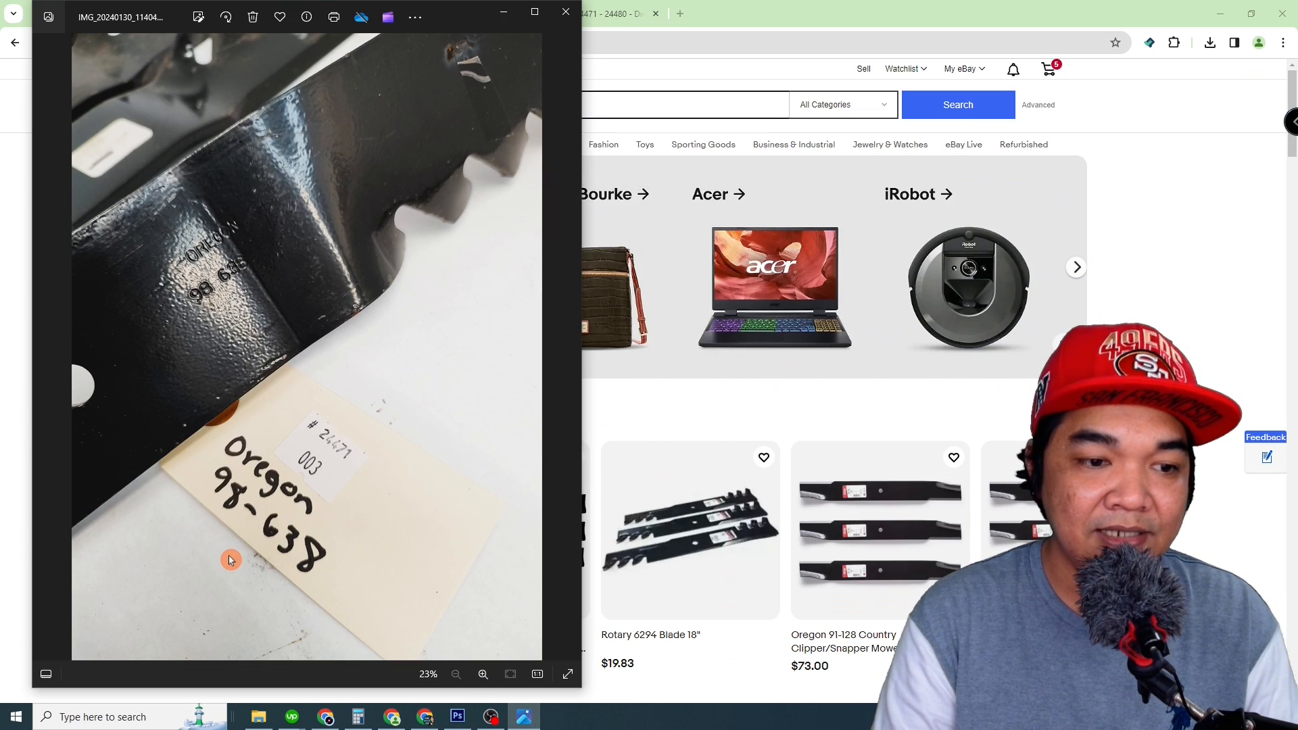
{"action": "left_click", "coordinate": [629, 105]}
{"action": "type", "text": "-638"}
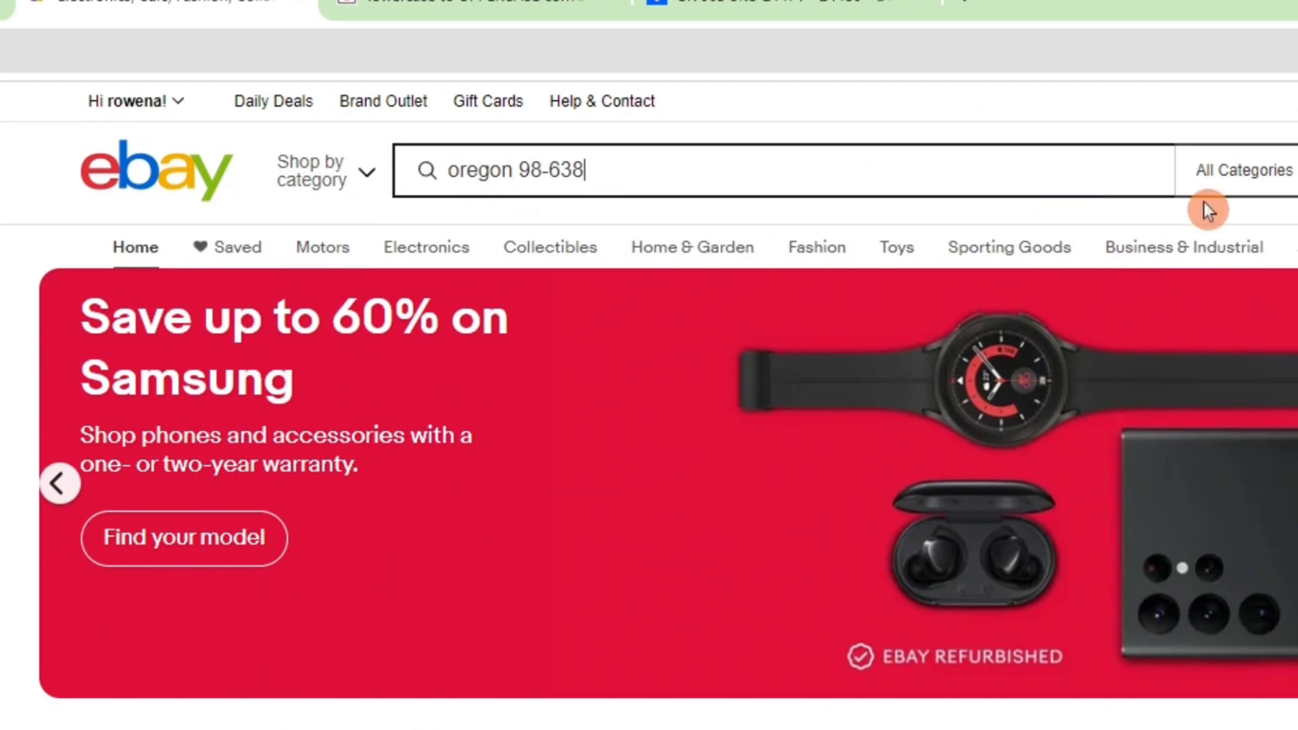
{"action": "key", "text": "Return"}
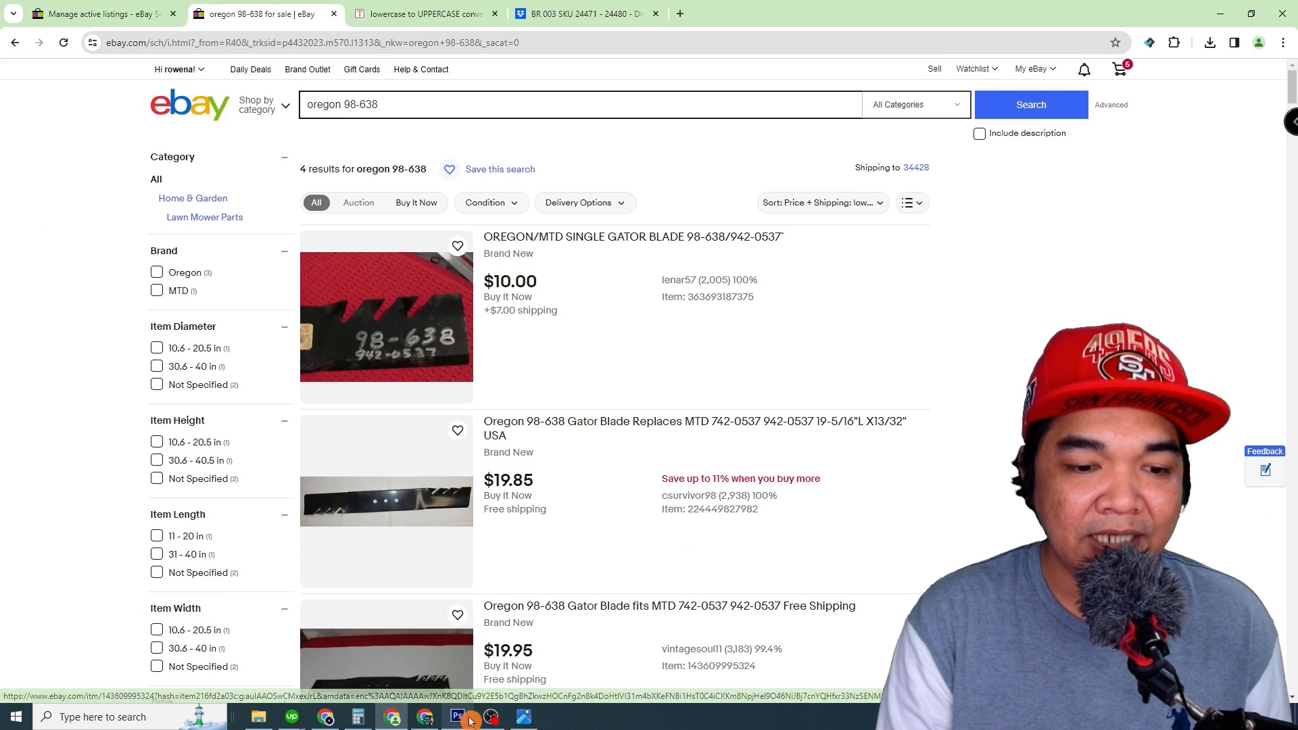
Step: Compare the client's blade photo with the hole photo in the OREGON/MTD SINGLE GATOR BLADE 98-638/942-0537 listing, and close that listing
{"action": "left_click", "coordinate": [522, 718]}
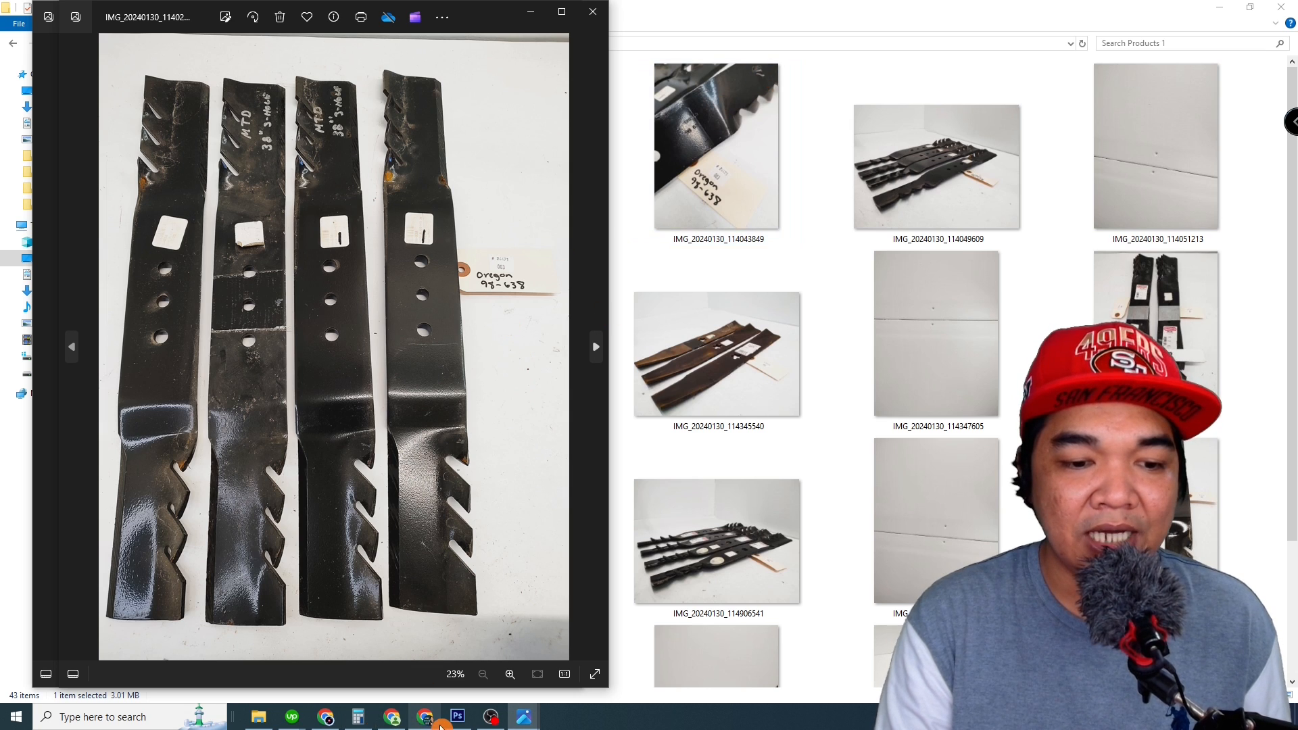
{"action": "left_click", "coordinate": [402, 725]}
{"action": "left_click", "coordinate": [391, 302]}
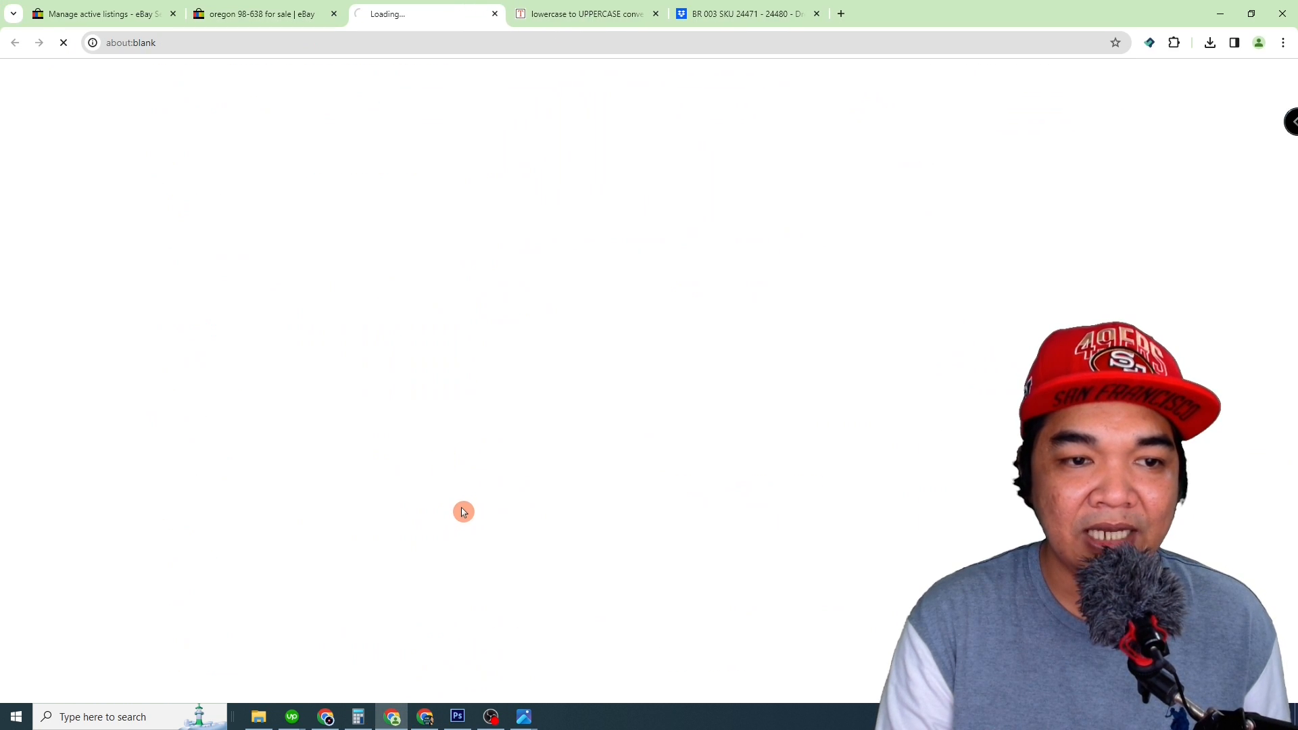
{"action": "left_click", "coordinate": [140, 270]}
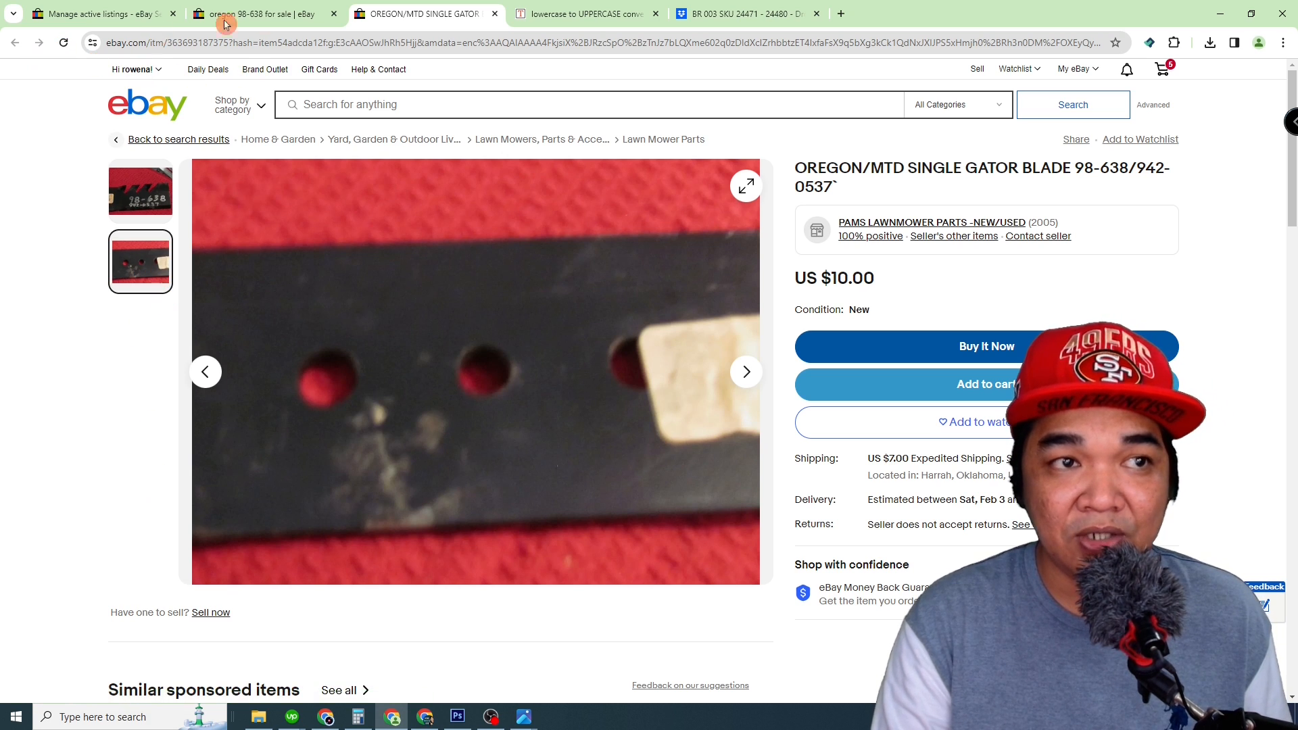
{"action": "left_click", "coordinate": [495, 13]}
Step: Open the "Oregon 98-638 Gator Blade Replaces MTD" listing and compare its photos side by side with the client's blade photo
{"action": "scroll", "coordinate": [549, 366], "scroll_direction": "down", "scroll_amount": 1}
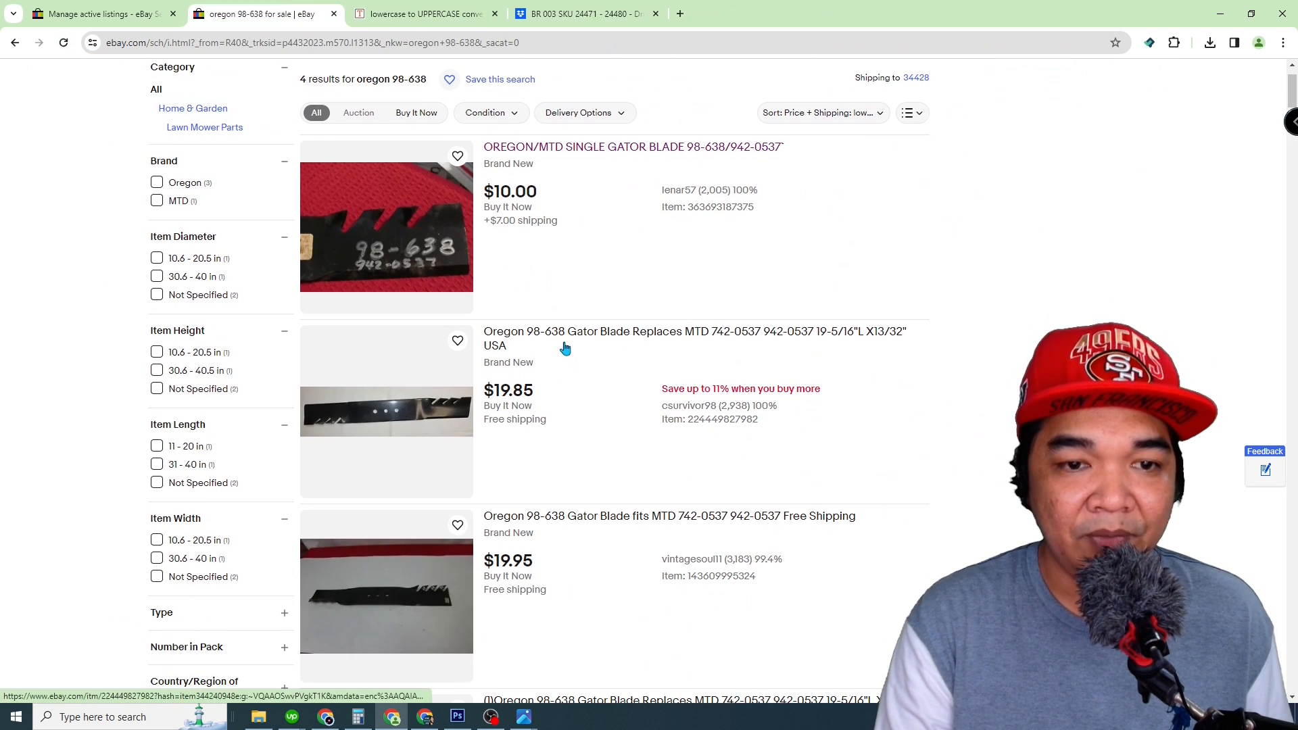
{"action": "left_click", "coordinate": [384, 433]}
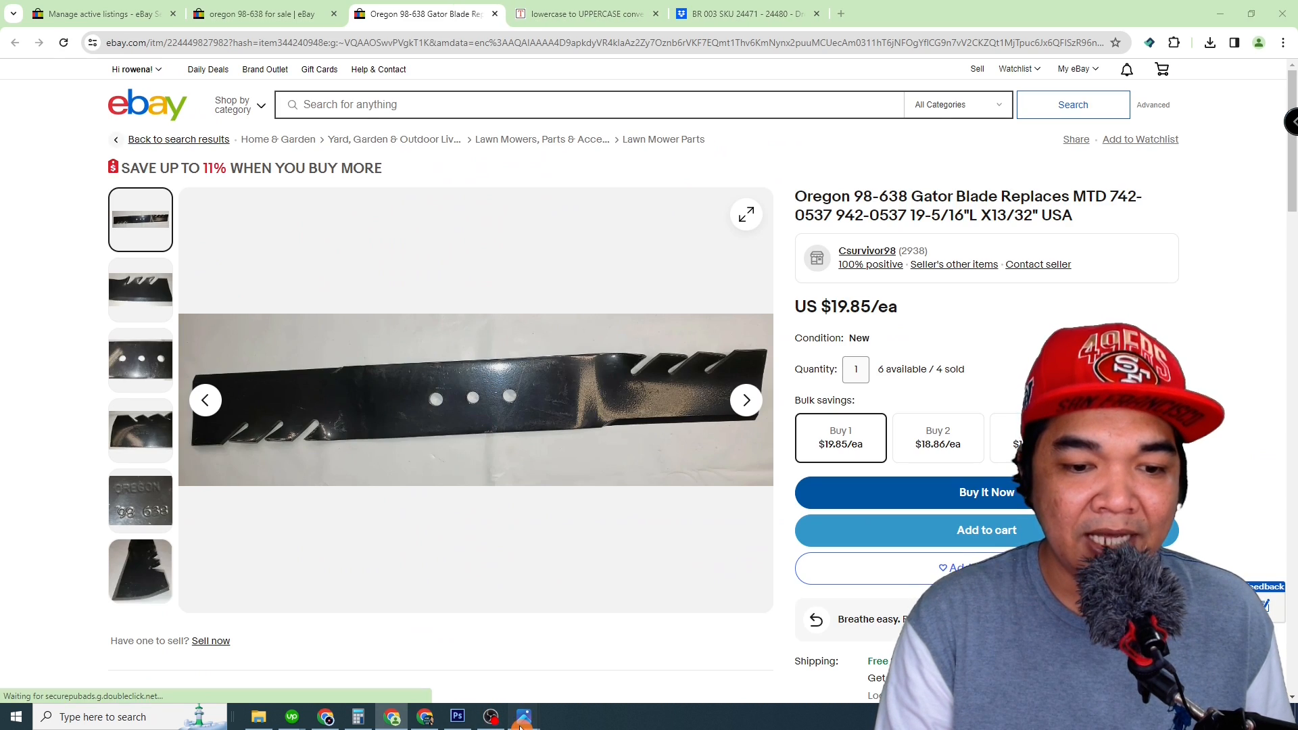
{"action": "mouse_move", "coordinate": [524, 717]}
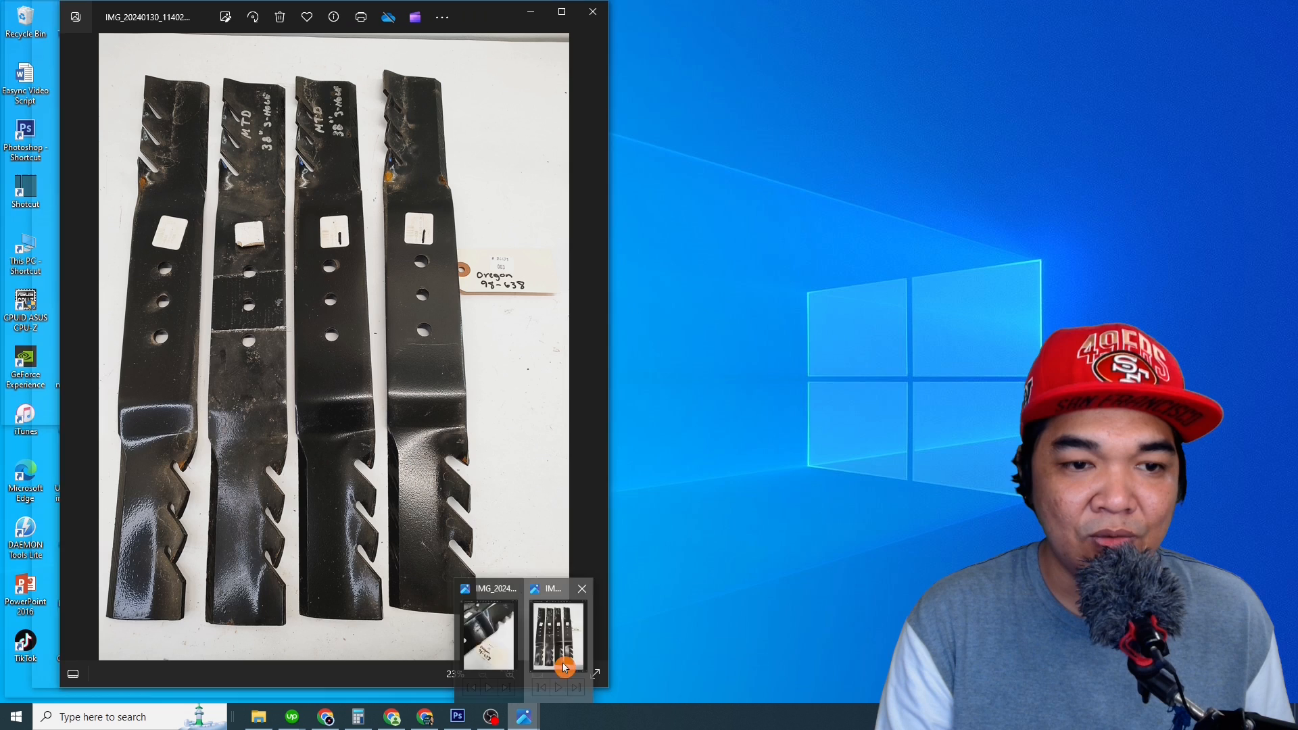
{"action": "left_click", "coordinate": [566, 666]}
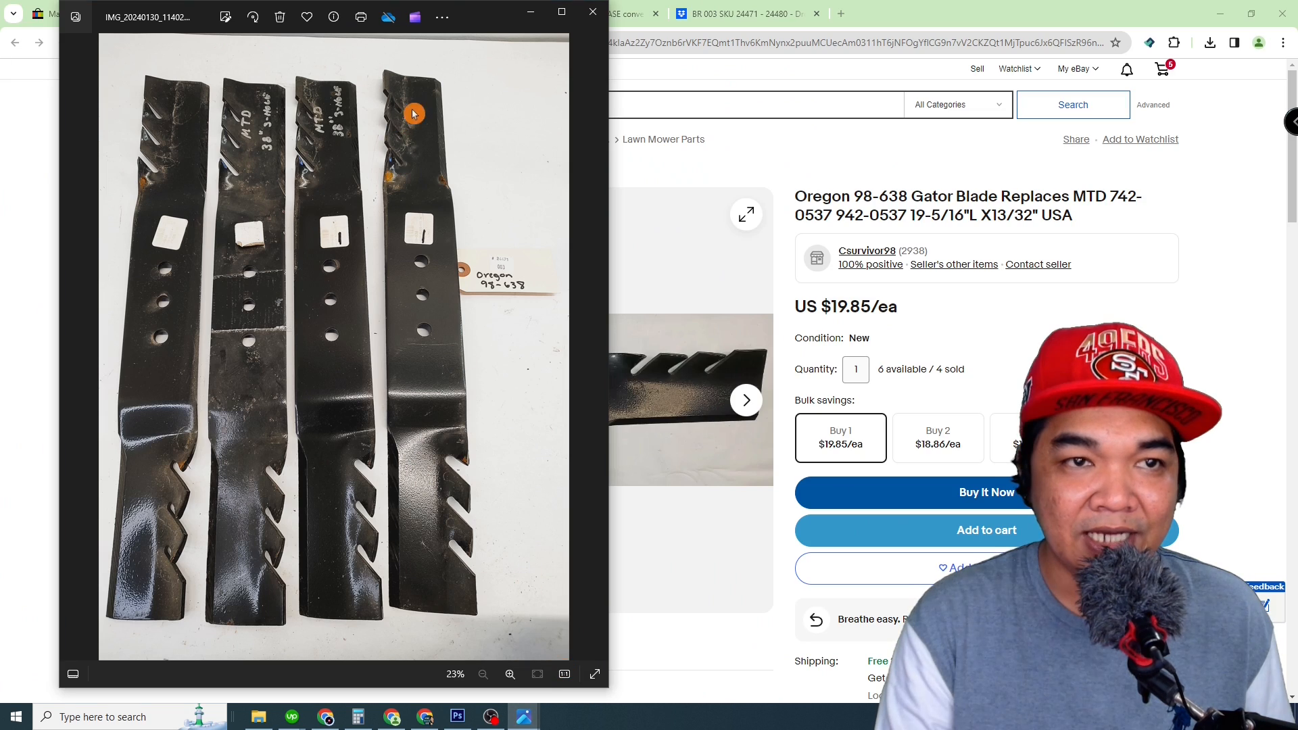
{"action": "left_click_drag", "start_coordinate": [466, 17], "coordinate": [1155, 53]}
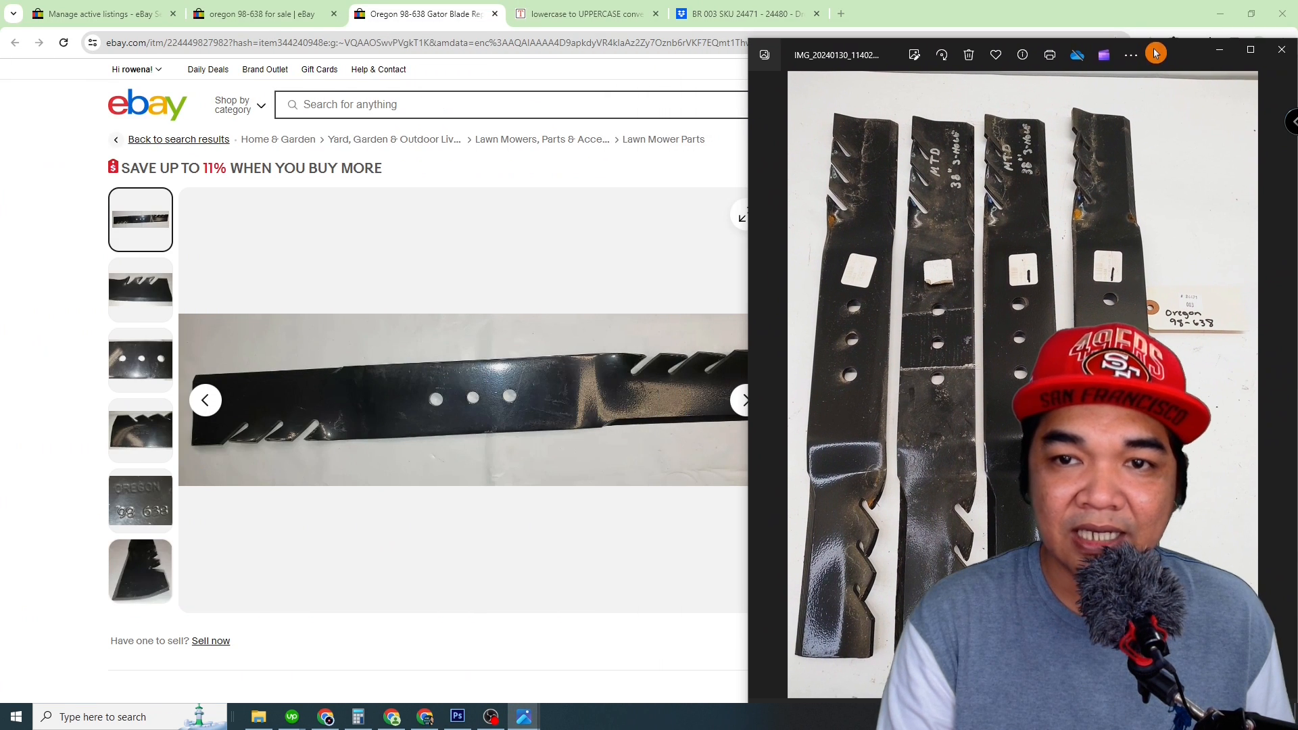
{"action": "left_click", "coordinate": [17, 368]}
Step: Examine the wording and part numbers in the Oregon 98-638 Gator Blade listing's title and return to the search results
{"action": "left_click_drag", "start_coordinate": [796, 196], "coordinate": [1071, 197]}
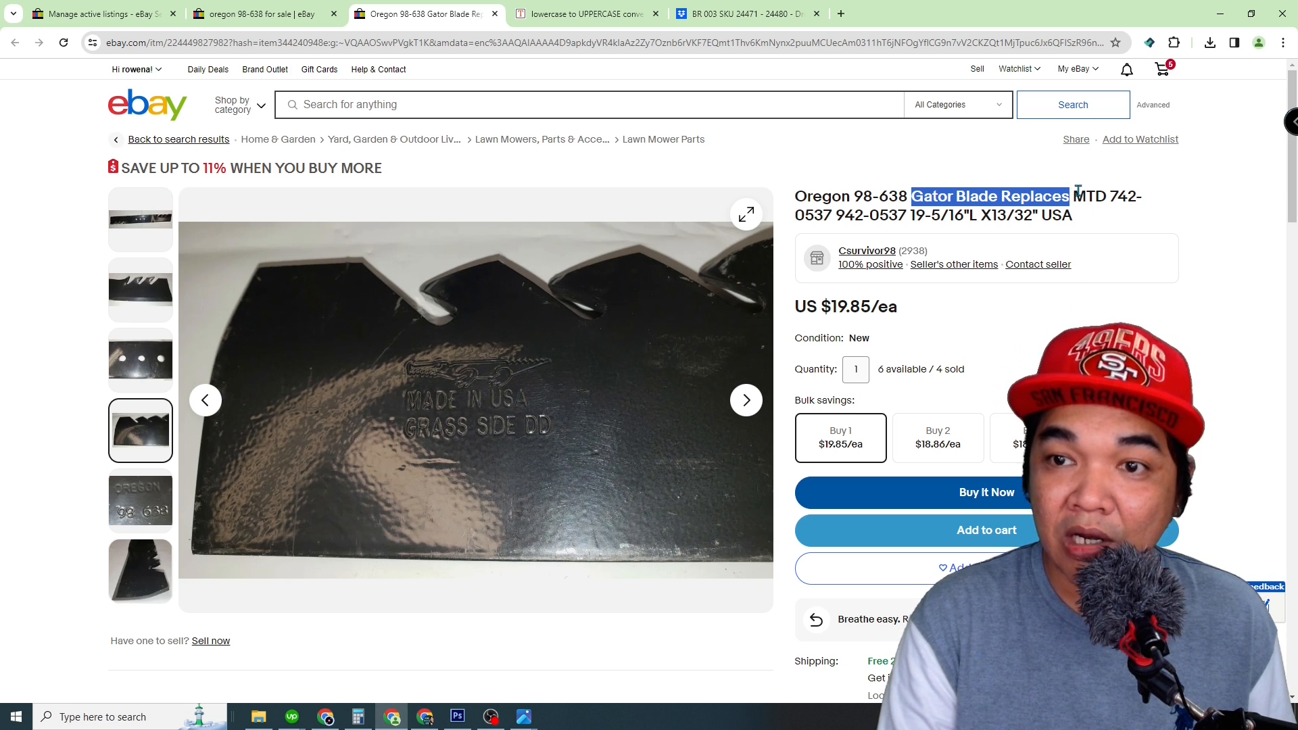
{"action": "left_click_drag", "start_coordinate": [1075, 194], "coordinate": [1086, 222]}
{"action": "left_click", "coordinate": [1086, 221]}
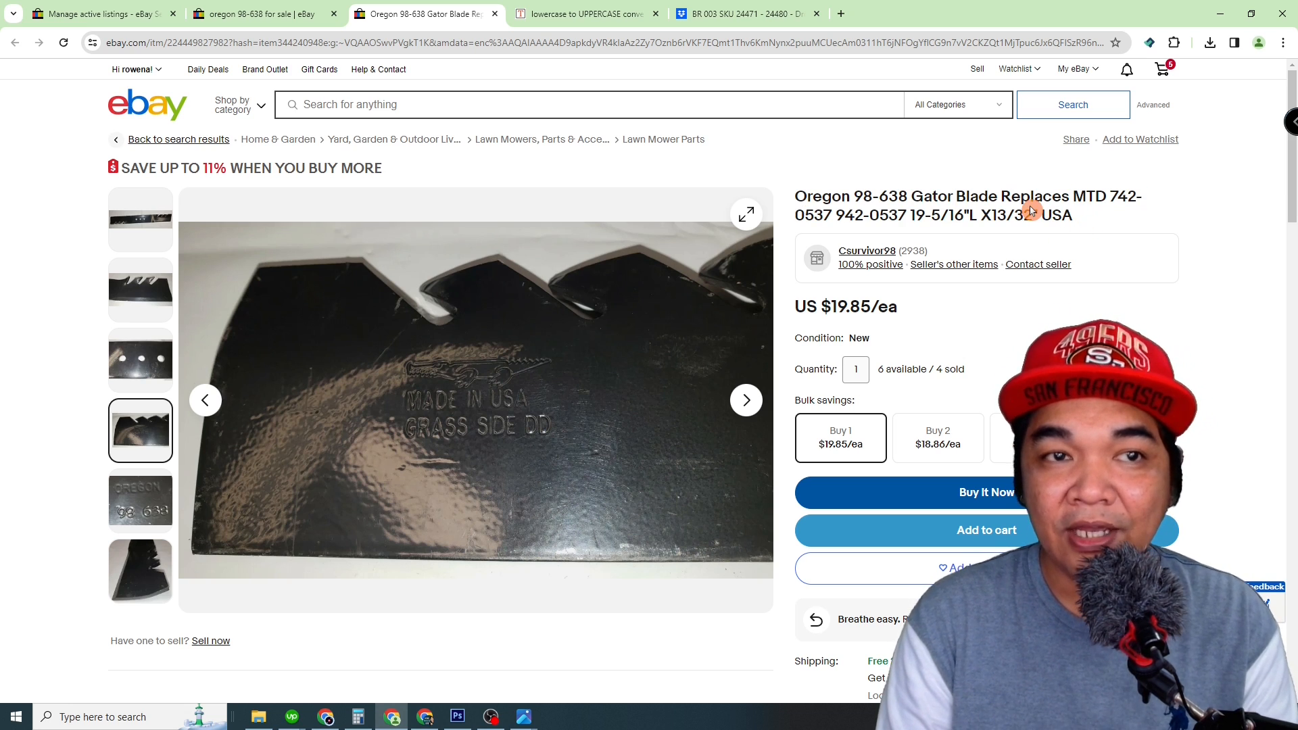
{"action": "key", "text": "ctrl+shift+Tab"}
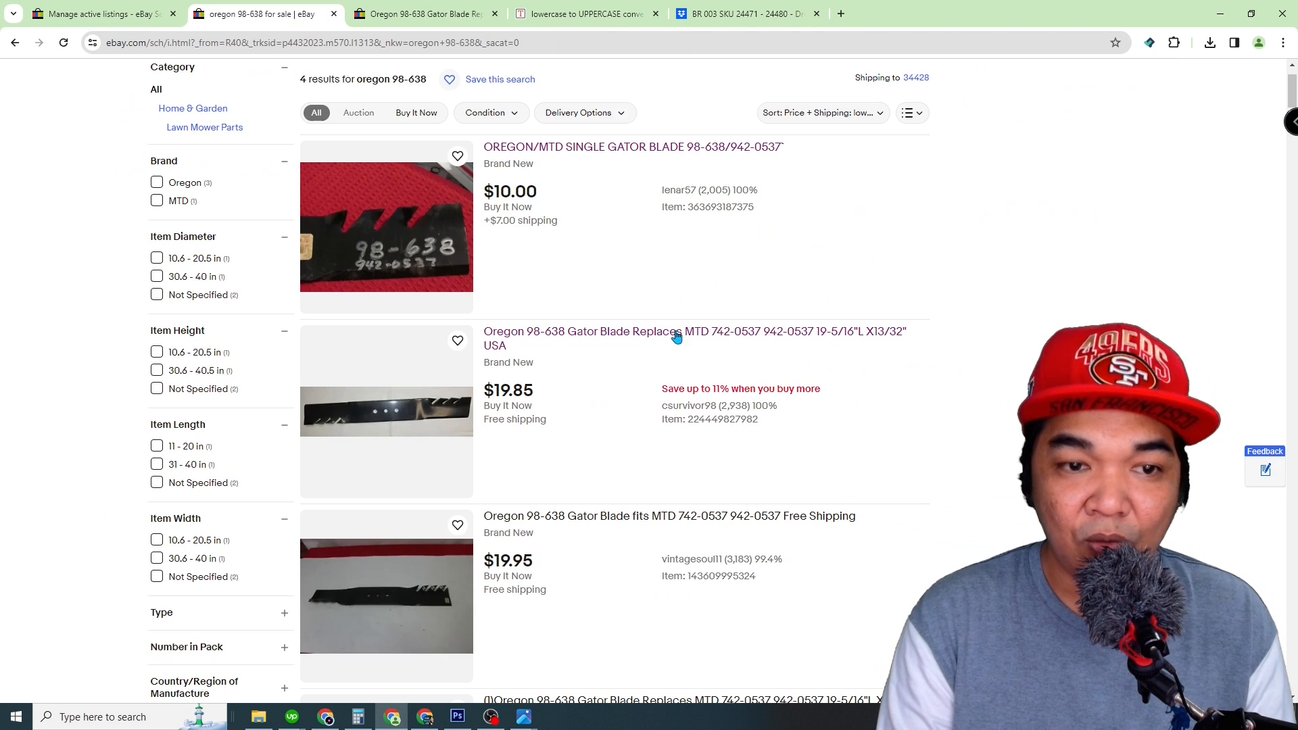
{"action": "left_click", "coordinate": [391, 11]}
{"action": "triple_click", "coordinate": [994, 205]}
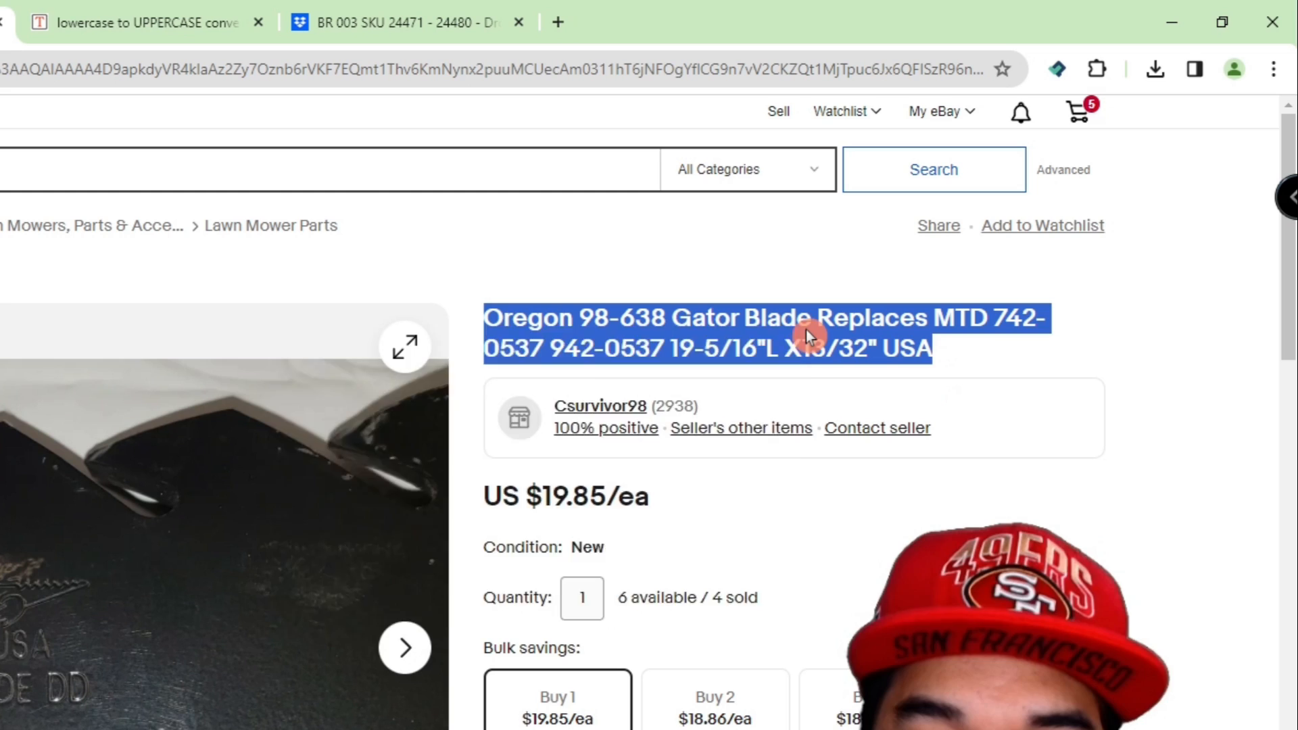
{"action": "right_click", "coordinate": [806, 330]}
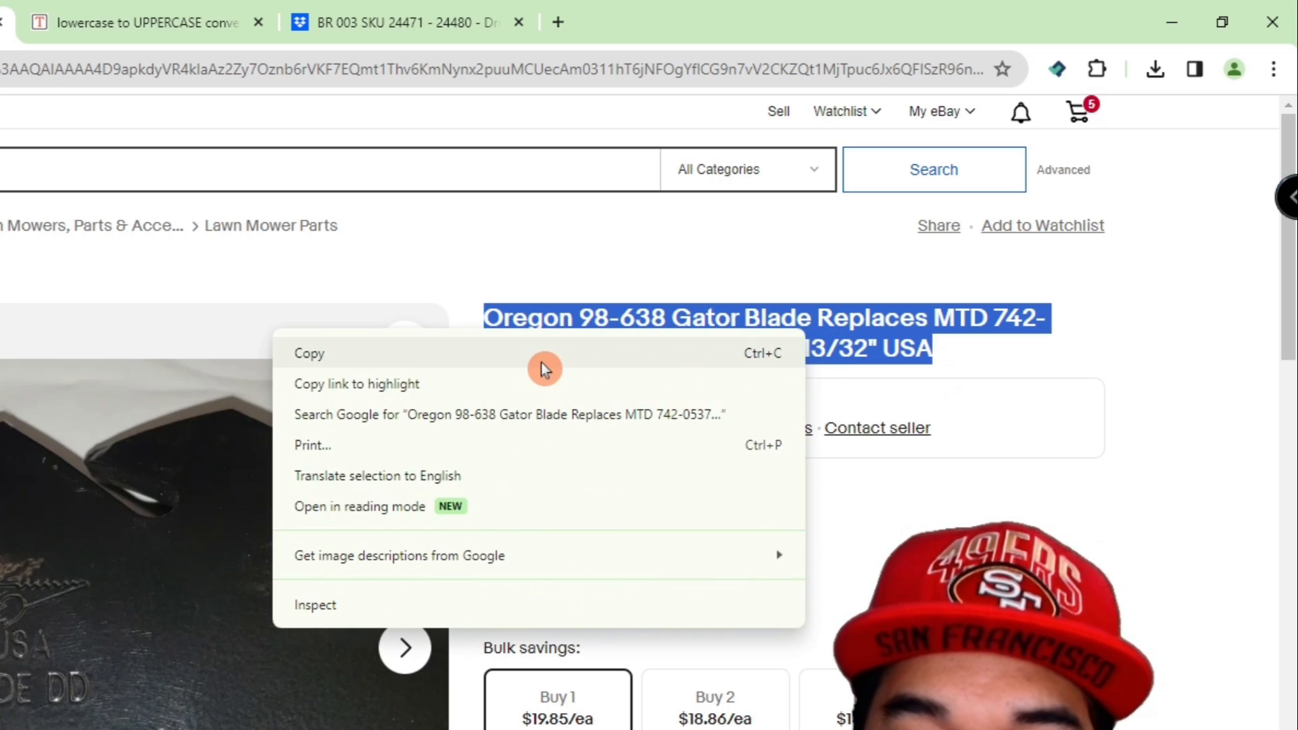
{"action": "left_click", "coordinate": [545, 364]}
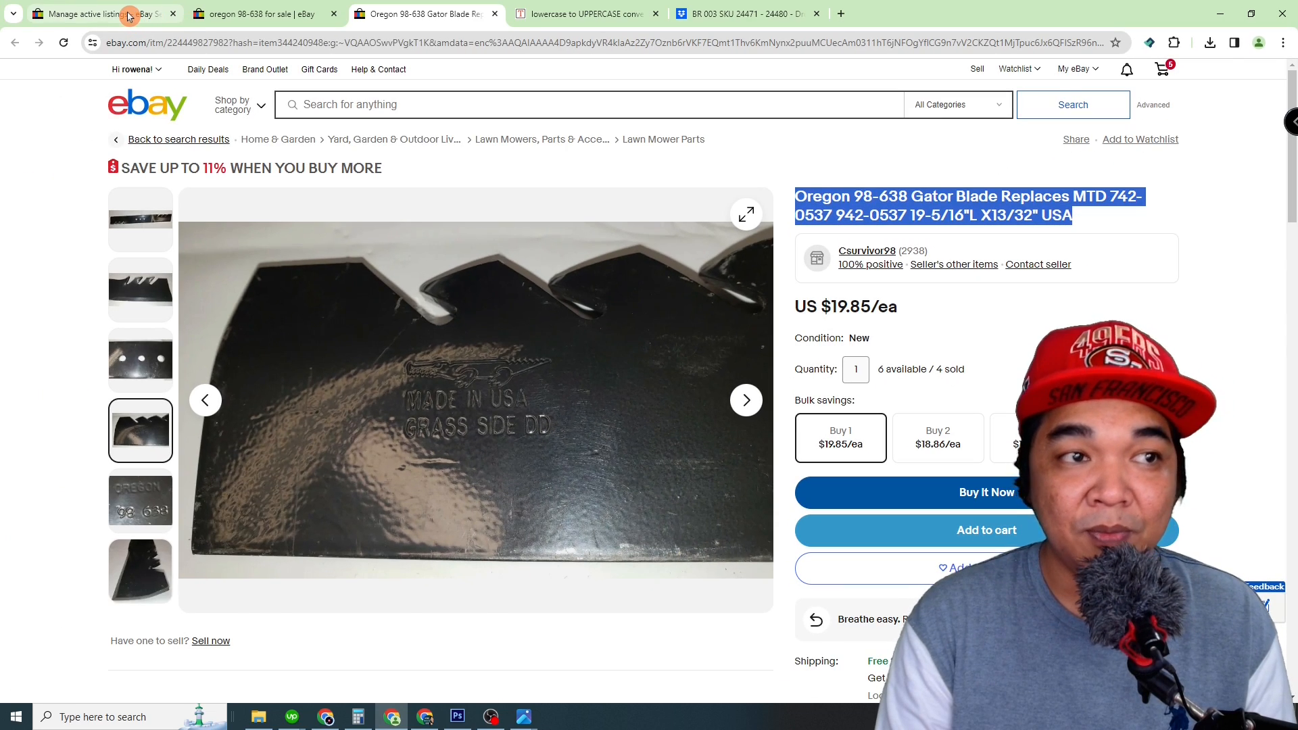
Step: Start a single listing from Seller Hub, paste the copied Oregon 98-638 title as the item being sold and search for matches
{"action": "left_click", "coordinate": [129, 16]}
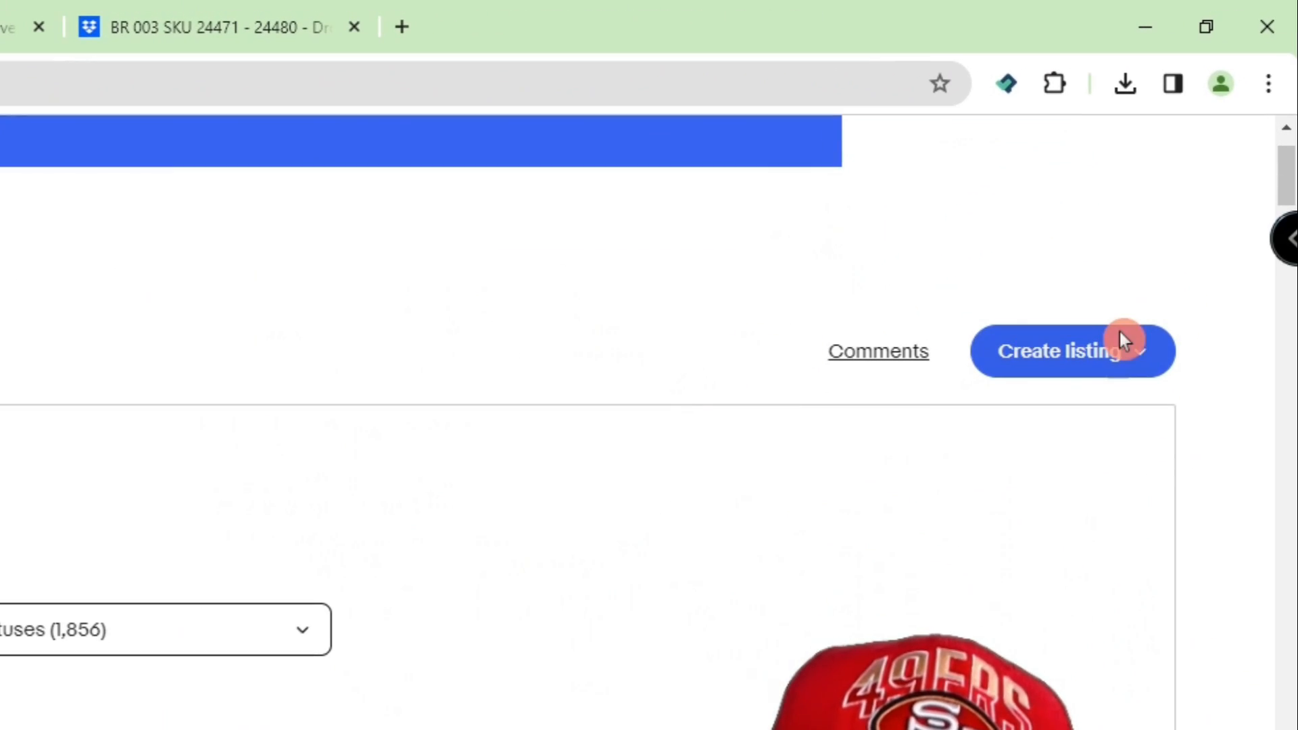
{"action": "left_click", "coordinate": [1078, 365]}
{"action": "left_click", "coordinate": [1046, 408]}
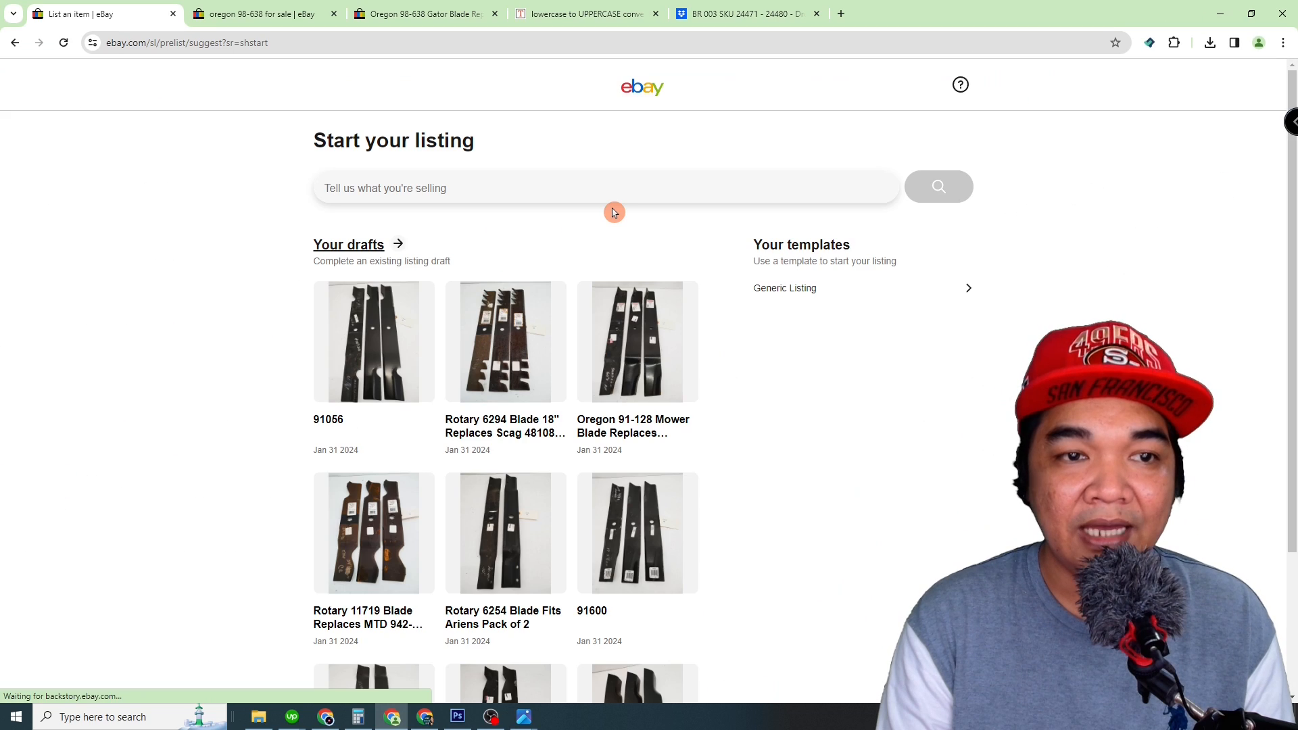
{"action": "left_click", "coordinate": [410, 189]}
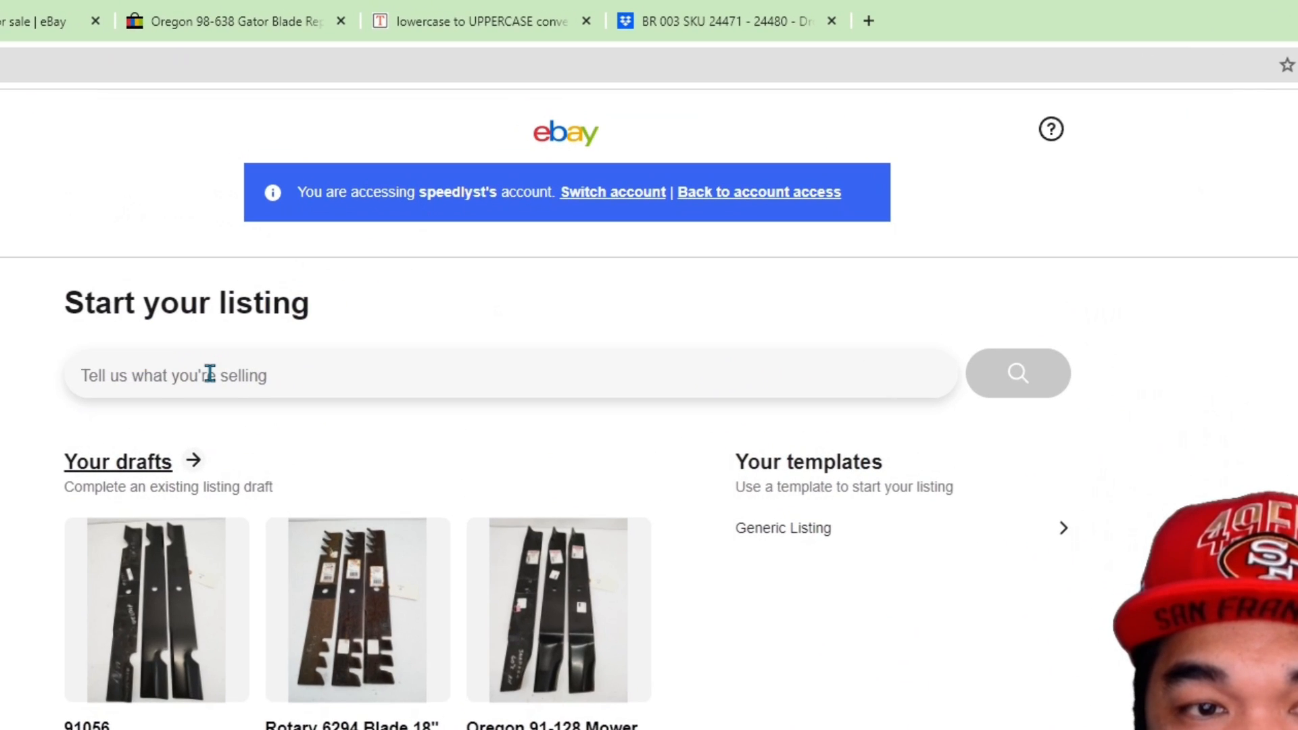
{"action": "key", "text": "ctrl+v"}
{"action": "left_click", "coordinate": [998, 376]}
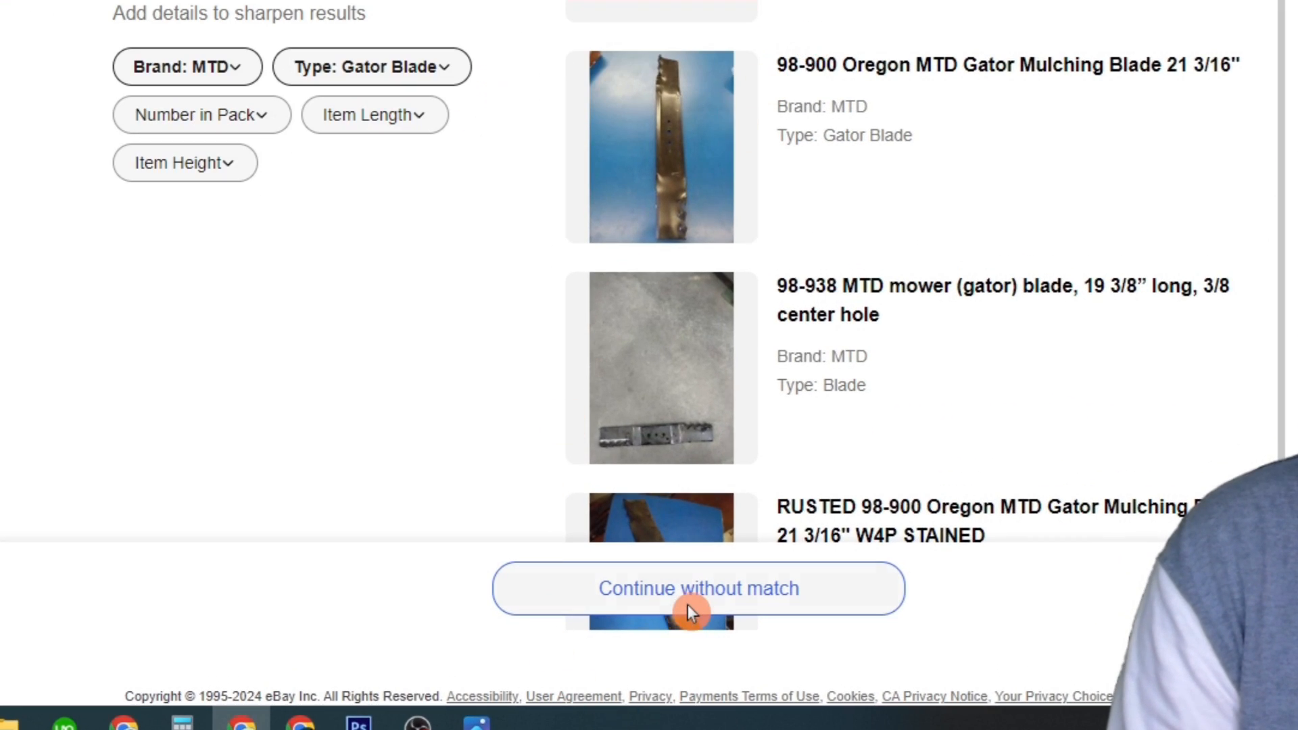
Step: Continue without a product match, set the item condition to New and proceed to the listing form
{"action": "left_click", "coordinate": [689, 599]}
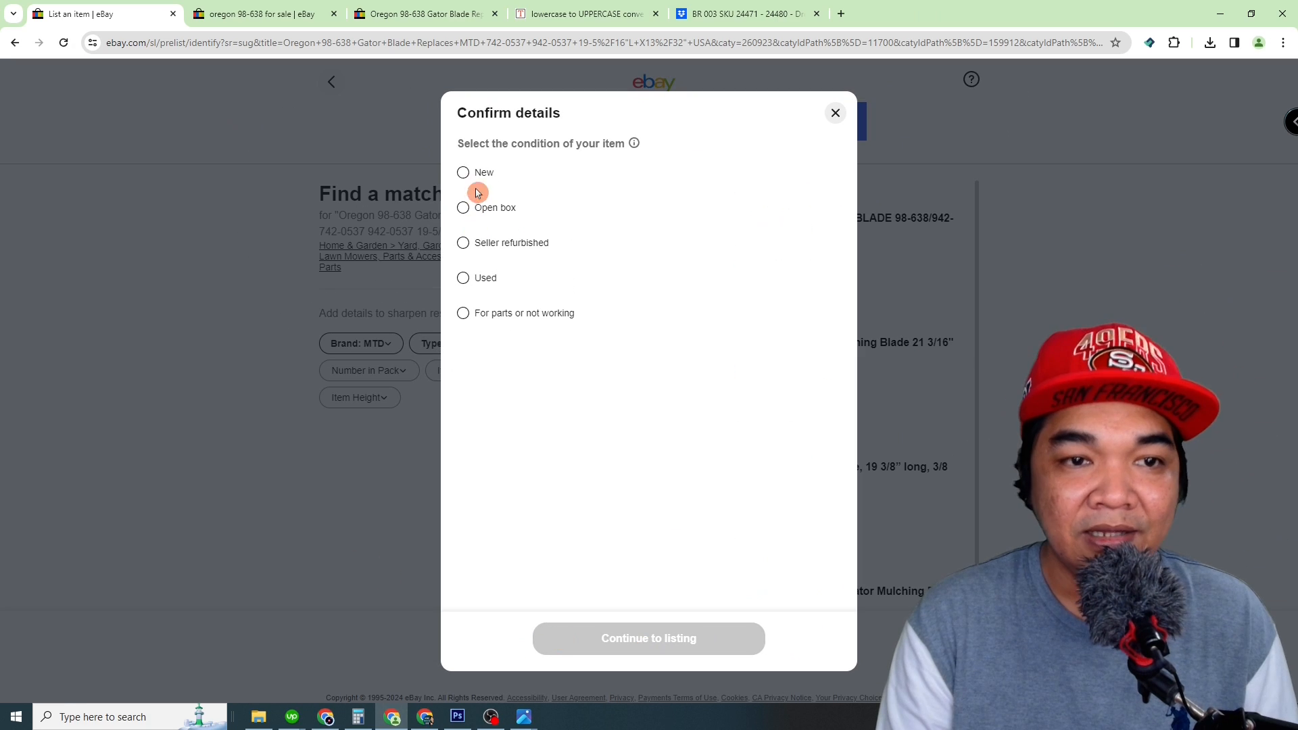
{"action": "left_click", "coordinate": [466, 177]}
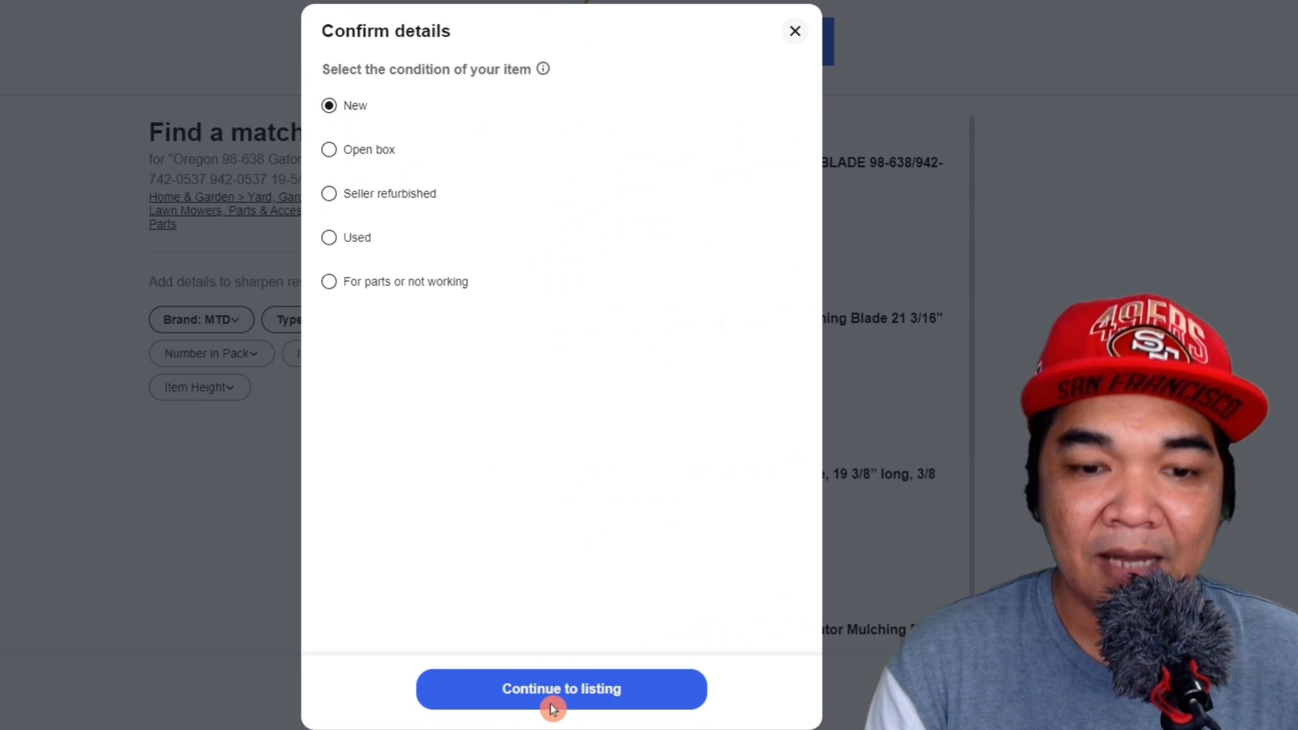
{"action": "left_click", "coordinate": [551, 703]}
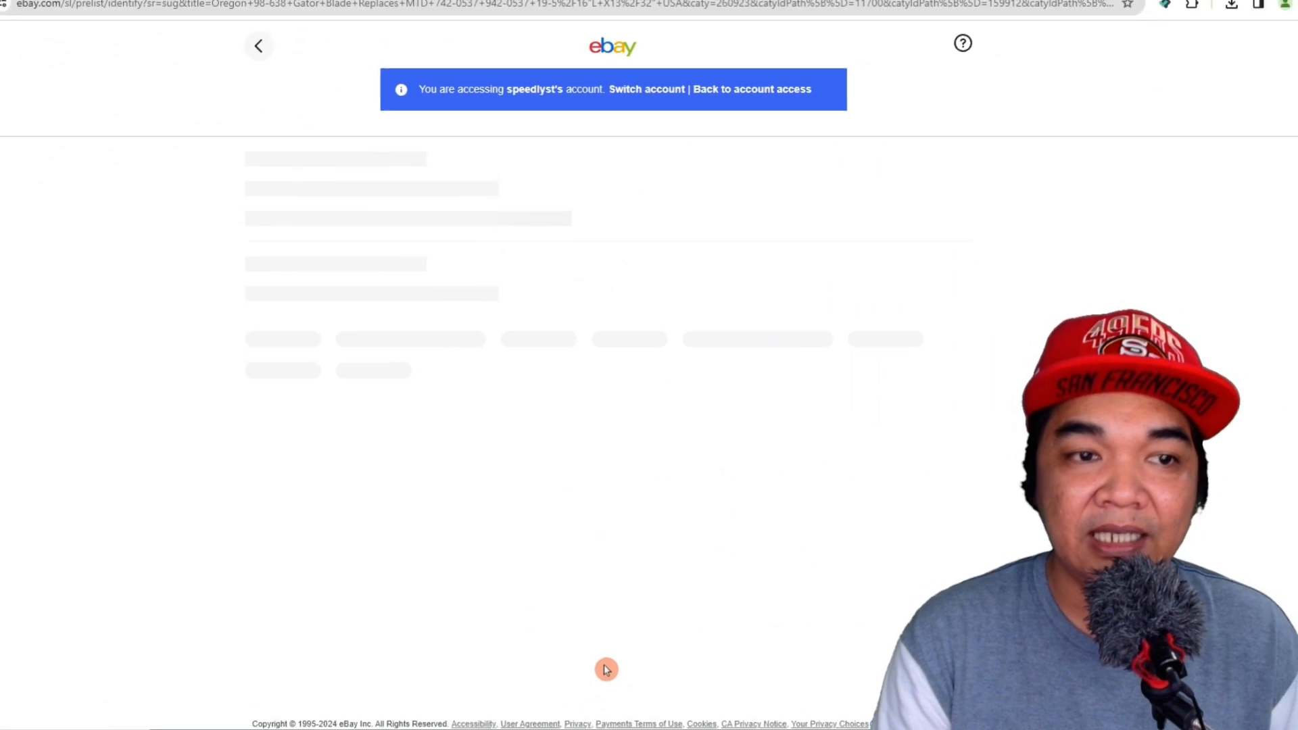
Step: Upload the photos IMG_20240130_114025673, IMG_20240130_114043849 and IMG_20240130_114049609 from the desktop folder Products 1 to the listing
{"action": "left_click_drag", "start_coordinate": [729, 541], "coordinate": [327, 541]}
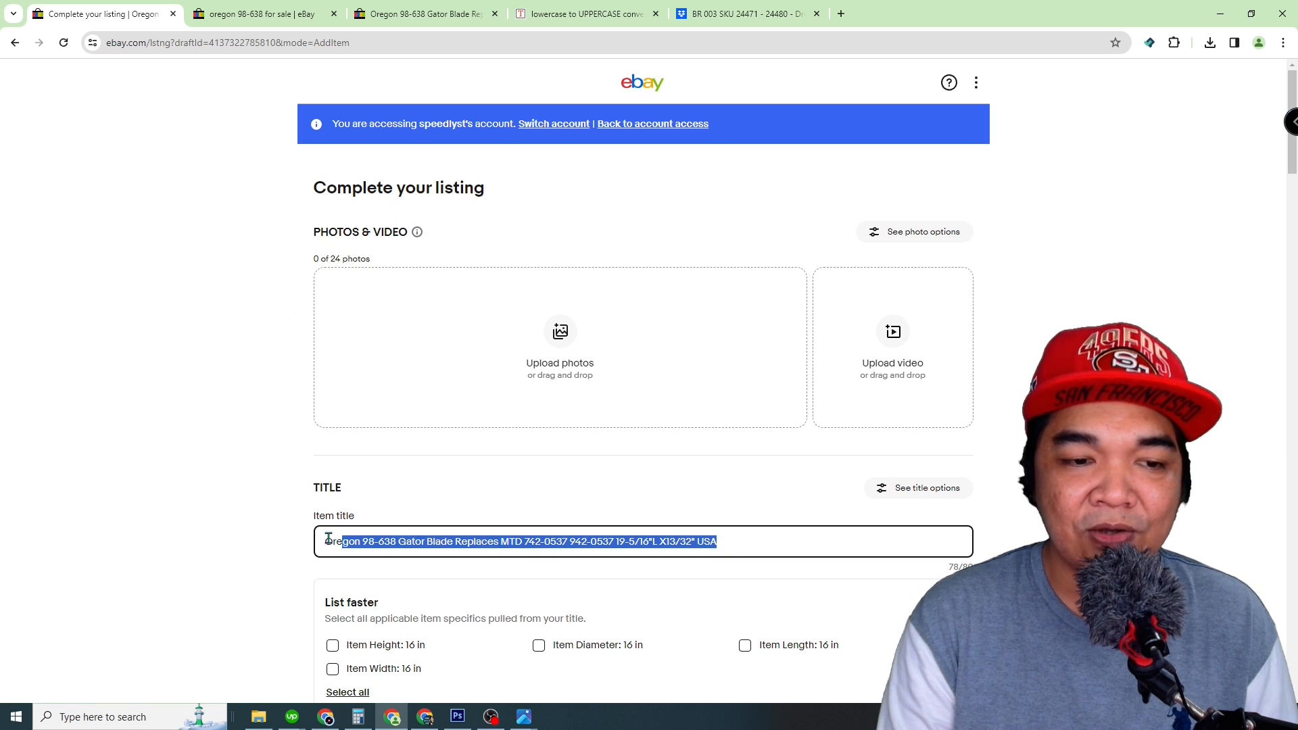
{"action": "left_click", "coordinate": [294, 542]}
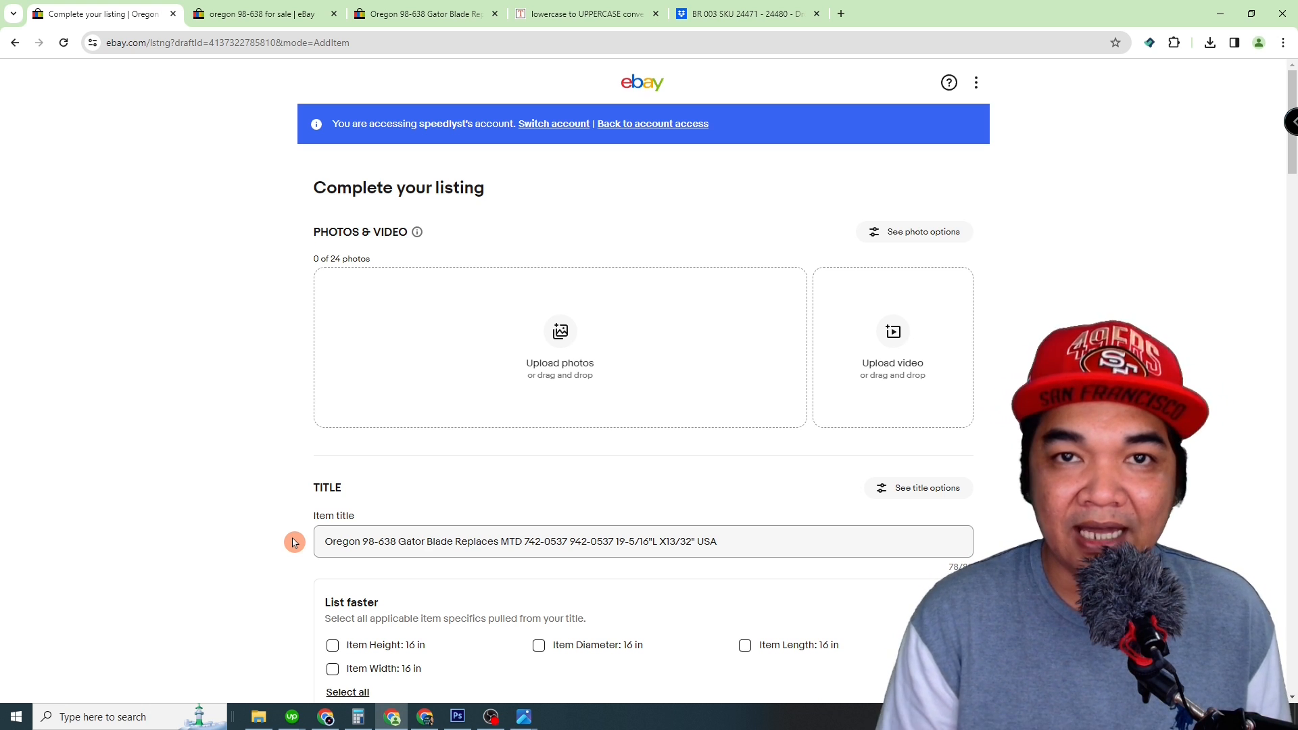
{"action": "left_click", "coordinate": [558, 339]}
{"action": "left_click", "coordinate": [59, 101]}
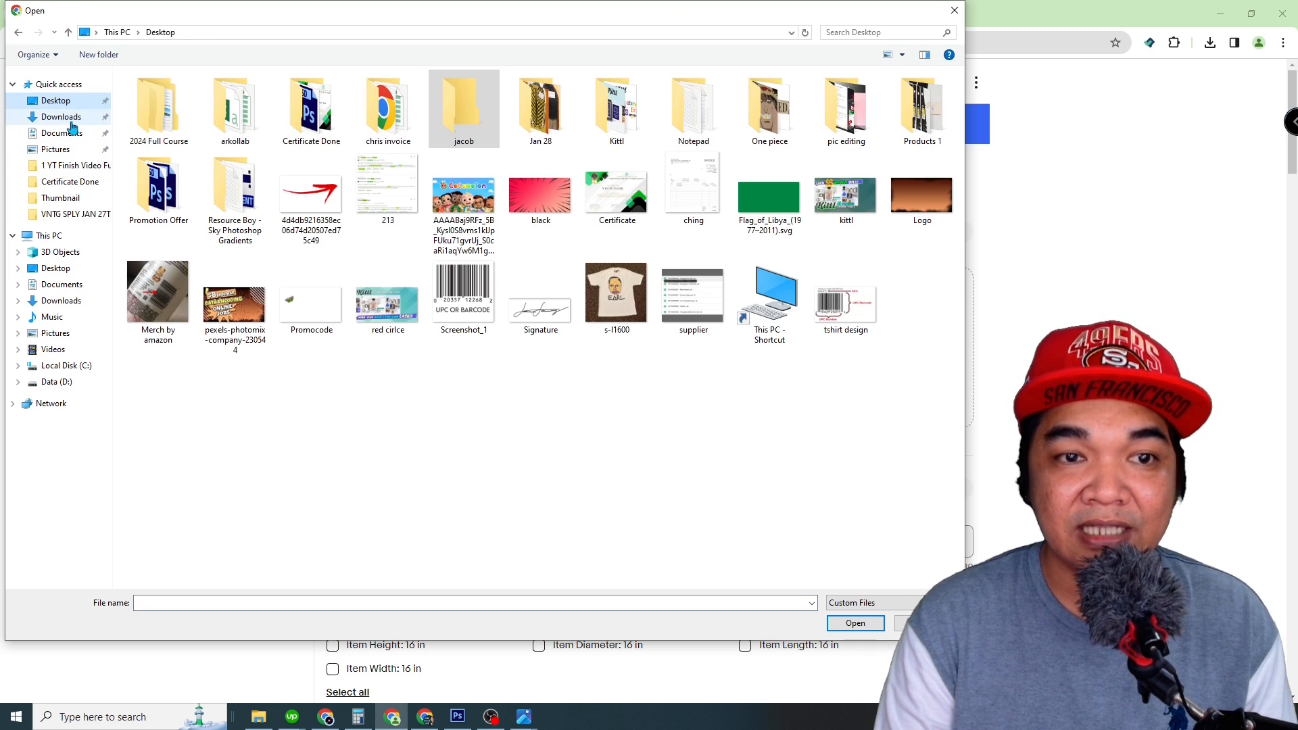
{"action": "double_click", "coordinate": [922, 108]}
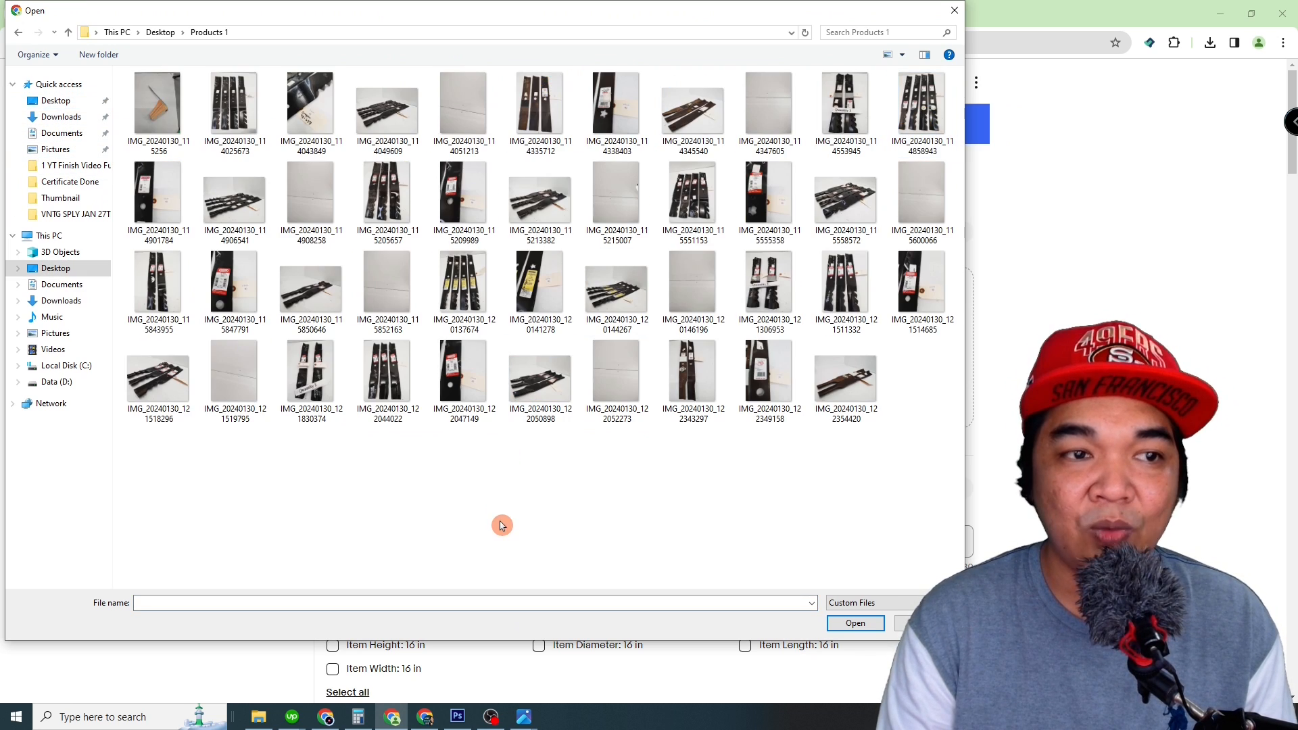
{"action": "left_click", "coordinate": [235, 122]}
{"action": "left_click", "coordinate": [312, 117], "text": "ctrl"}
{"action": "left_click", "coordinate": [373, 124], "text": "ctrl"}
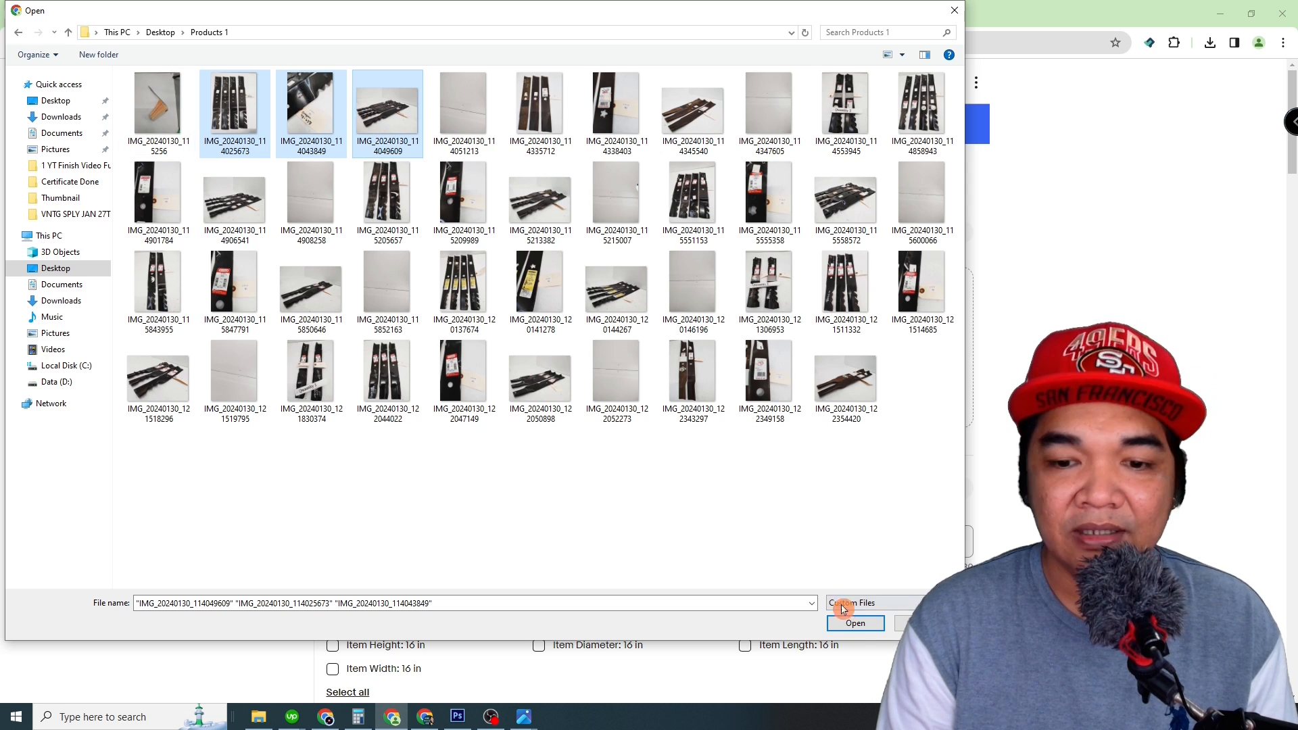
{"action": "left_click", "coordinate": [854, 622]}
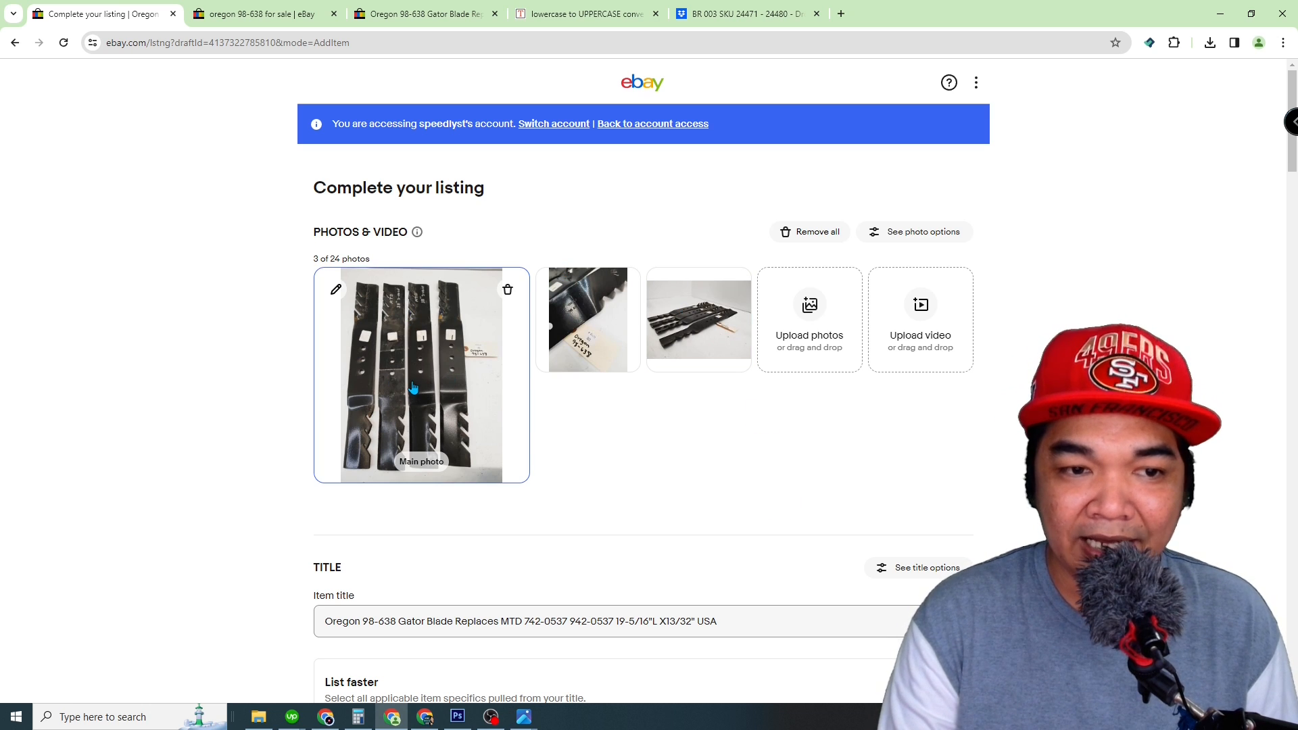
Step: Read the stock number on the Oregon 98-638 tag photo and enter SKU 24471 as the listing's custom label
{"action": "scroll", "coordinate": [276, 399], "scroll_direction": "down", "scroll_amount": 8}
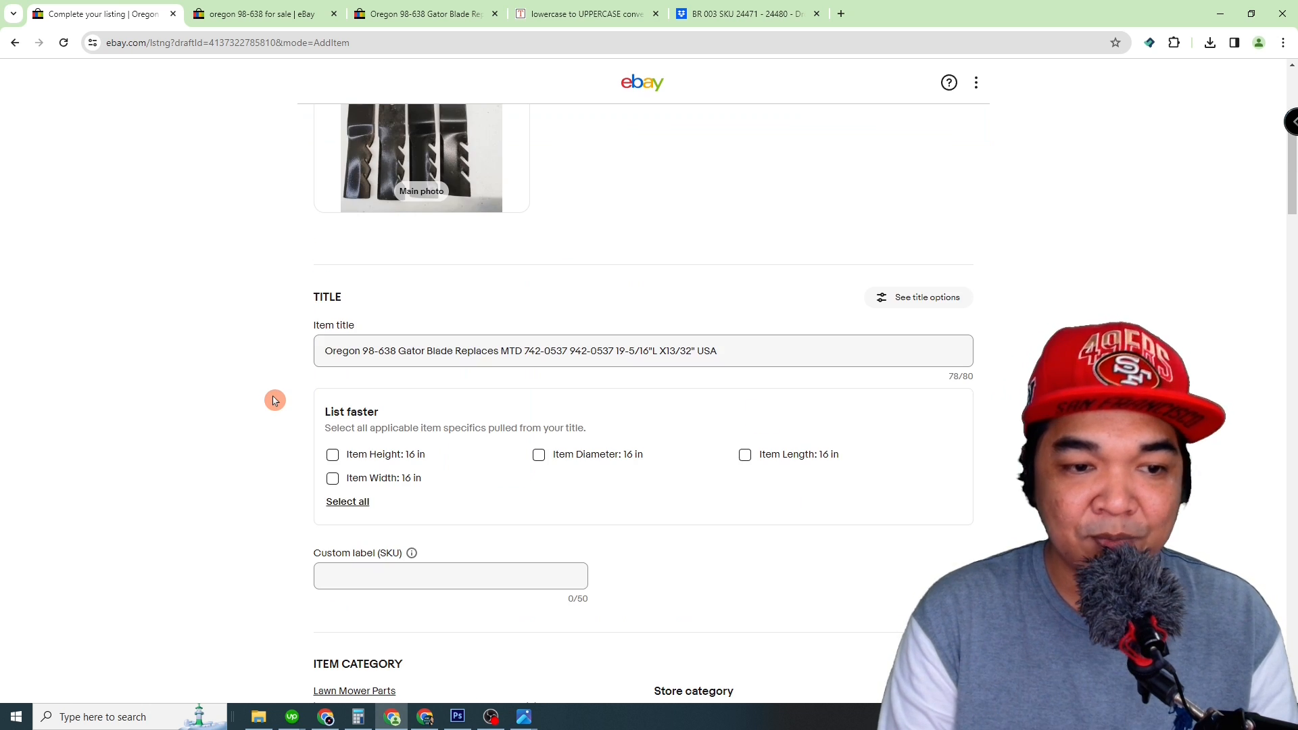
{"action": "left_click", "coordinate": [394, 315]}
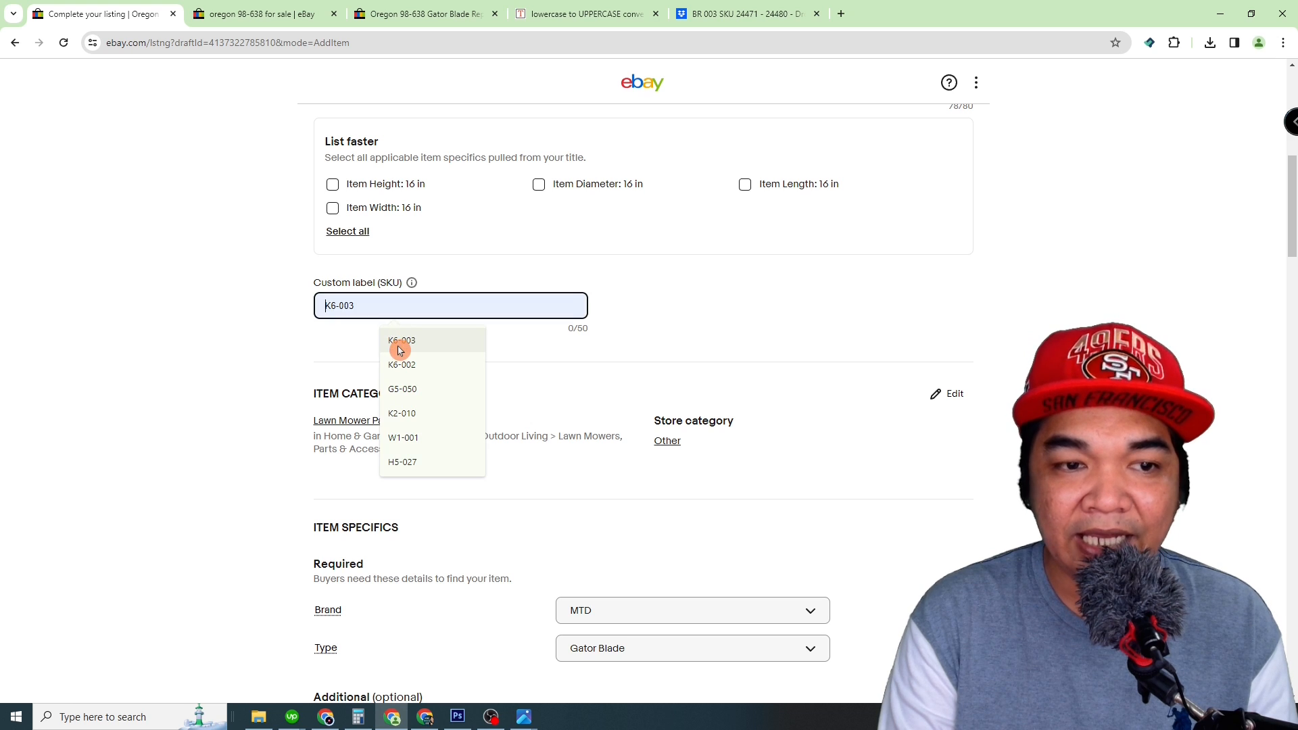
{"action": "mouse_move", "coordinate": [525, 721]}
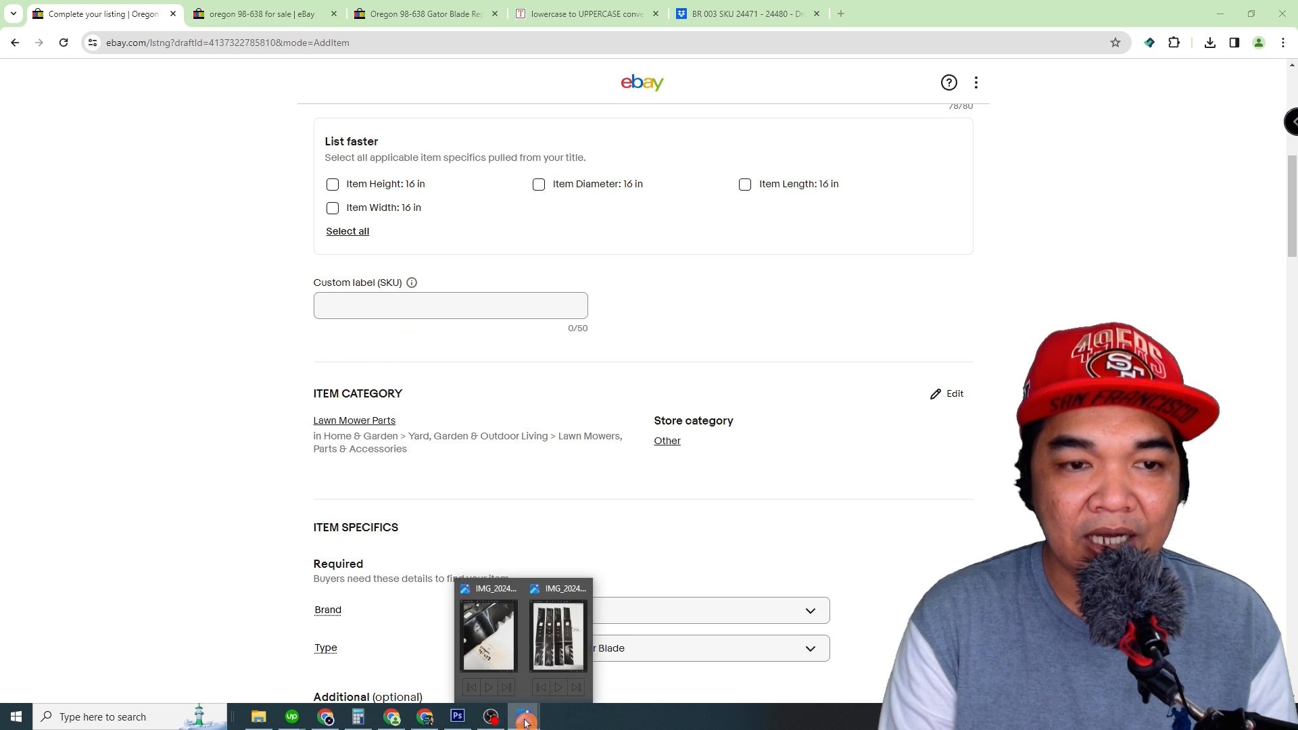
{"action": "left_click", "coordinate": [497, 648]}
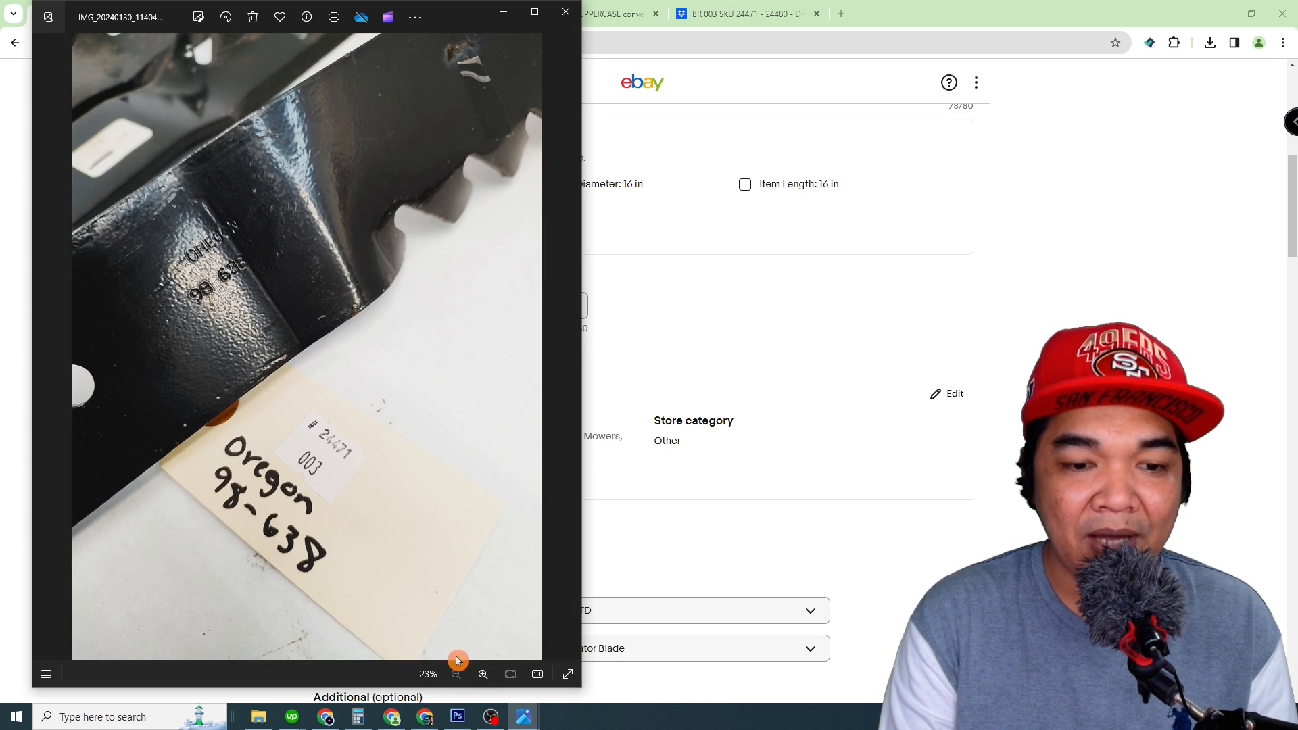
{"action": "left_click", "coordinate": [259, 717]}
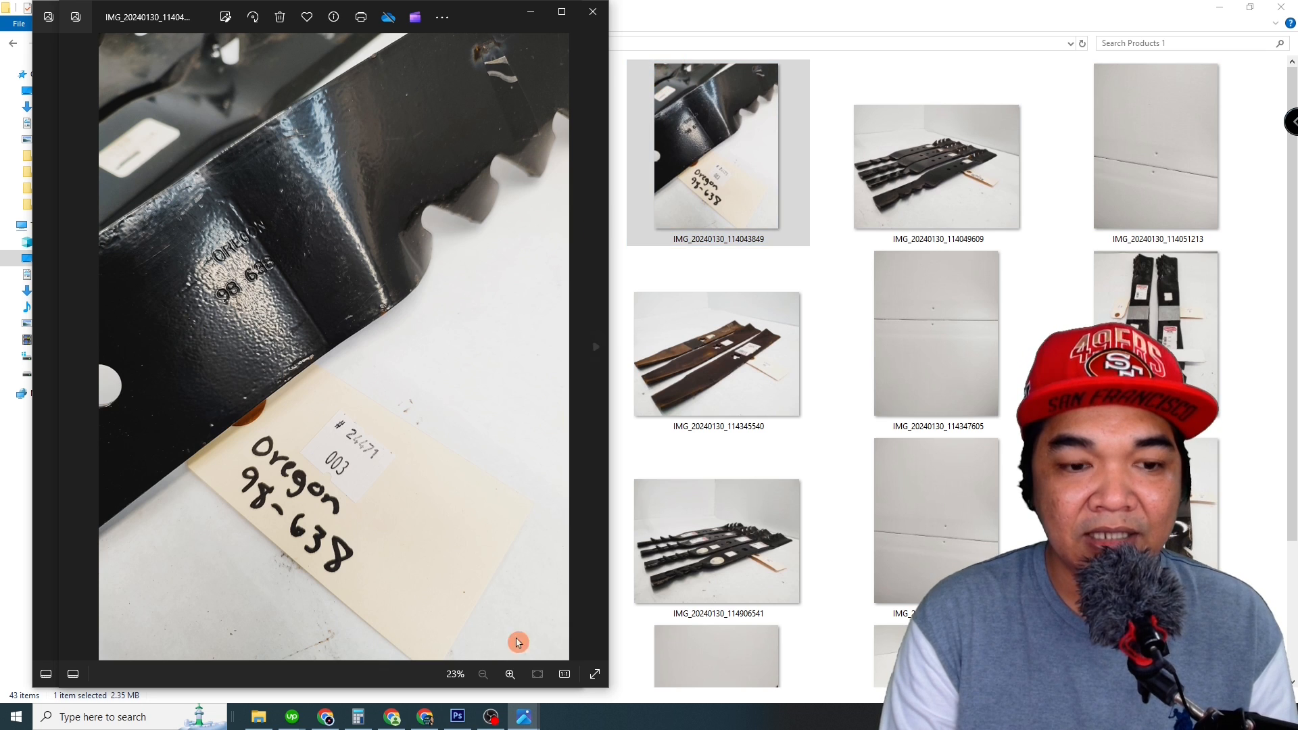
{"action": "left_click", "coordinate": [392, 717]}
{"action": "left_click", "coordinate": [355, 310]}
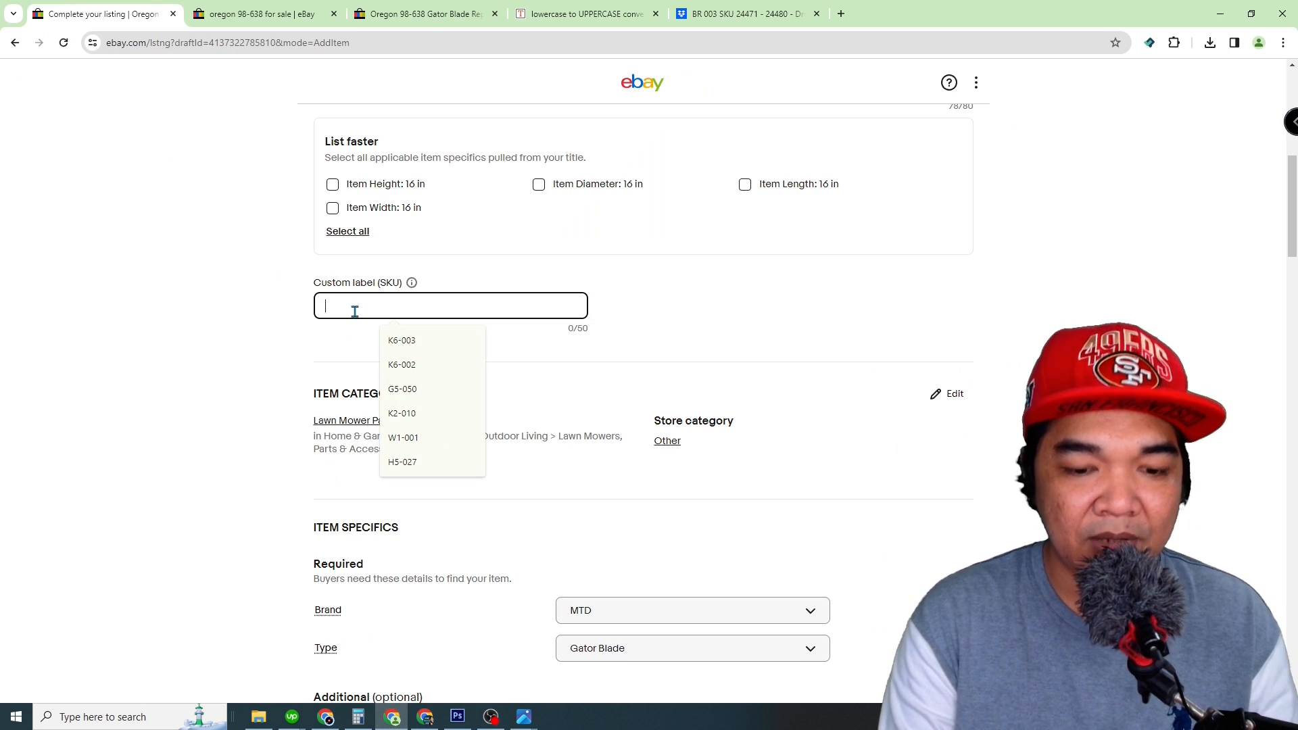
{"action": "type", "text": "SKU"}
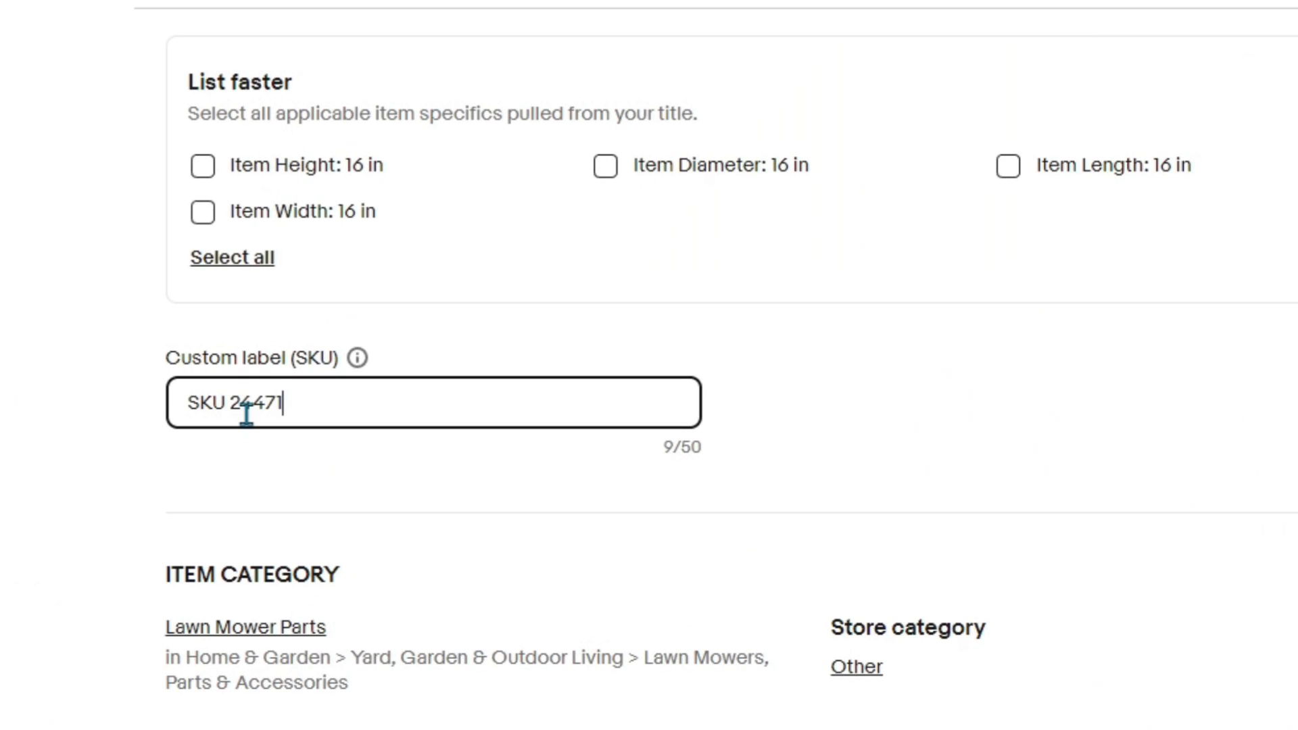
{"action": "type", "text": " 24471"}
{"action": "left_click", "coordinate": [505, 626]}
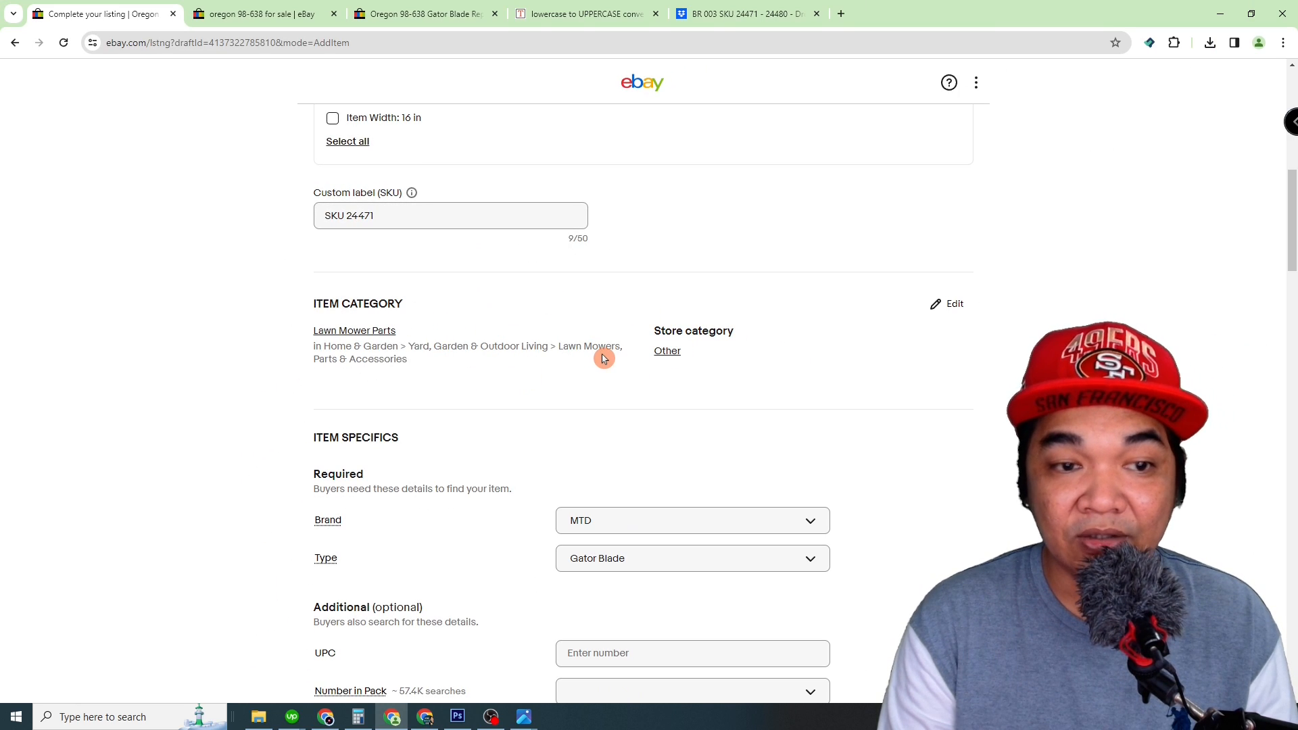
Step: Change the required Brand item specific to Oregon
{"action": "scroll", "coordinate": [378, 363], "scroll_direction": "down", "scroll_amount": 3}
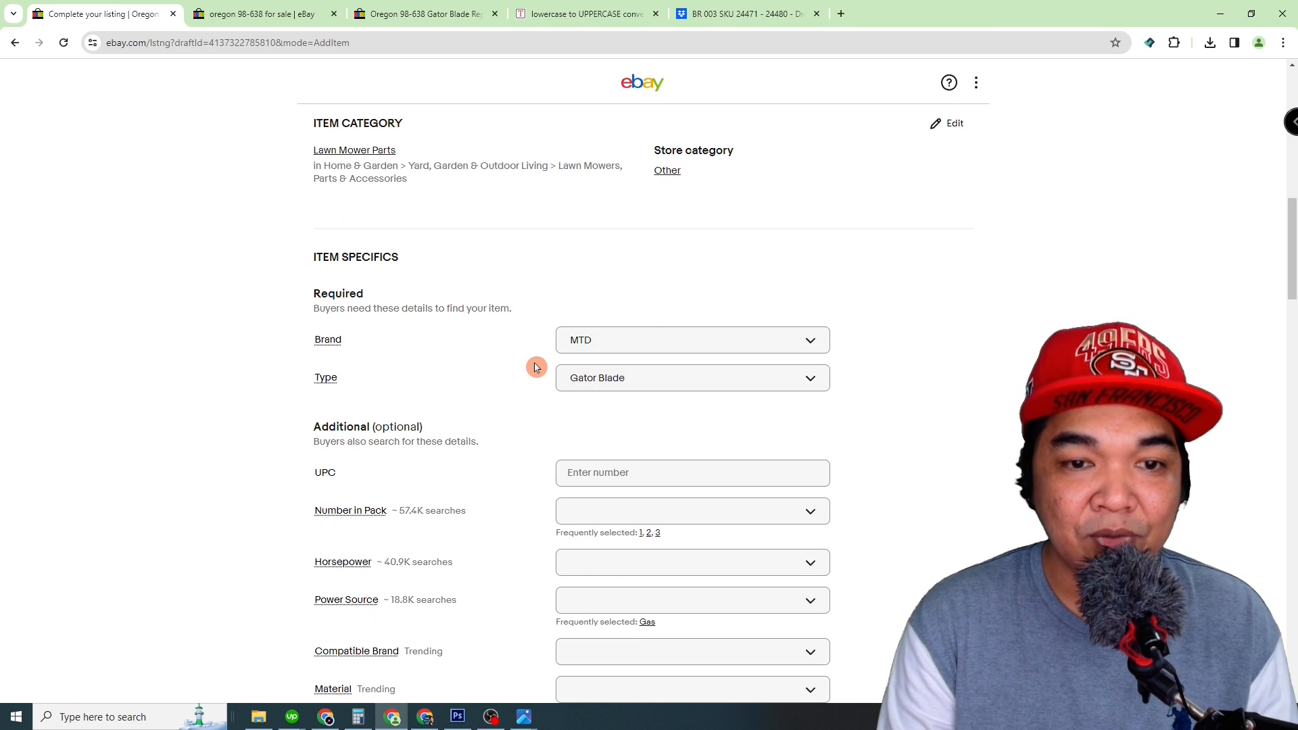
{"action": "left_click", "coordinate": [771, 350]}
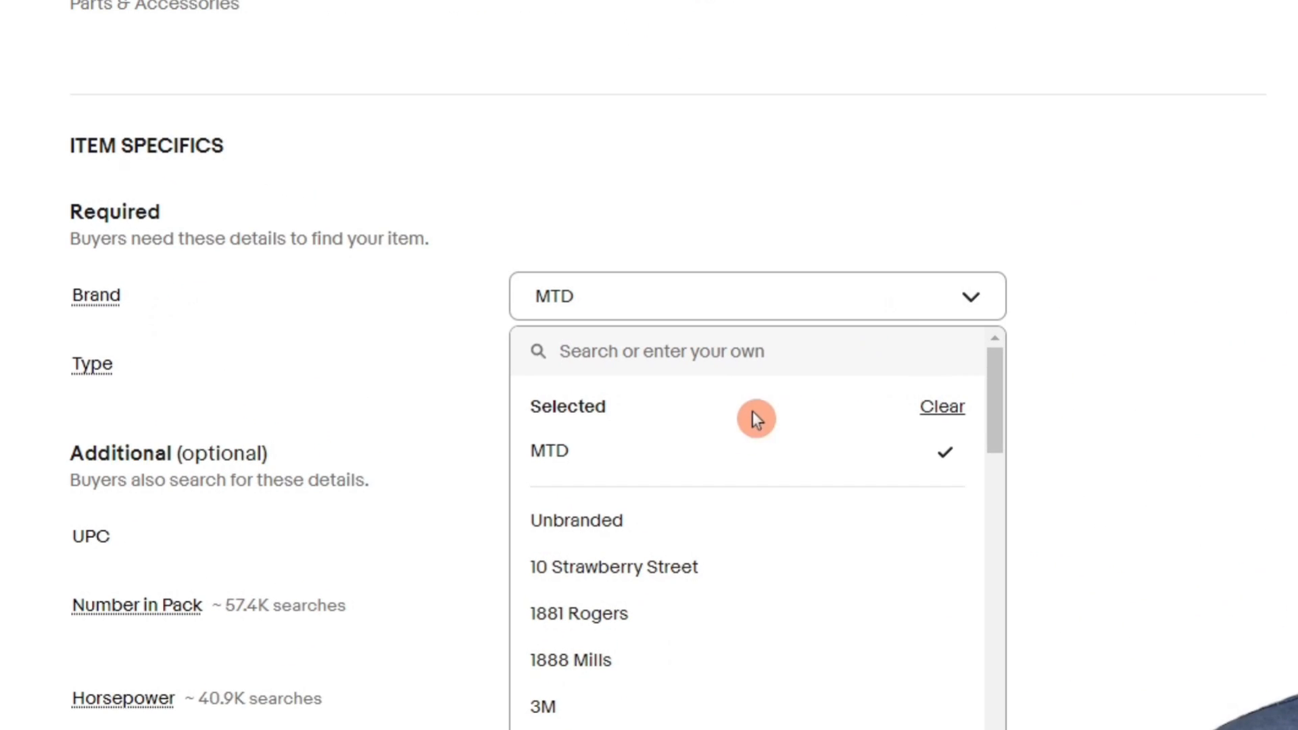
{"action": "left_click", "coordinate": [701, 349]}
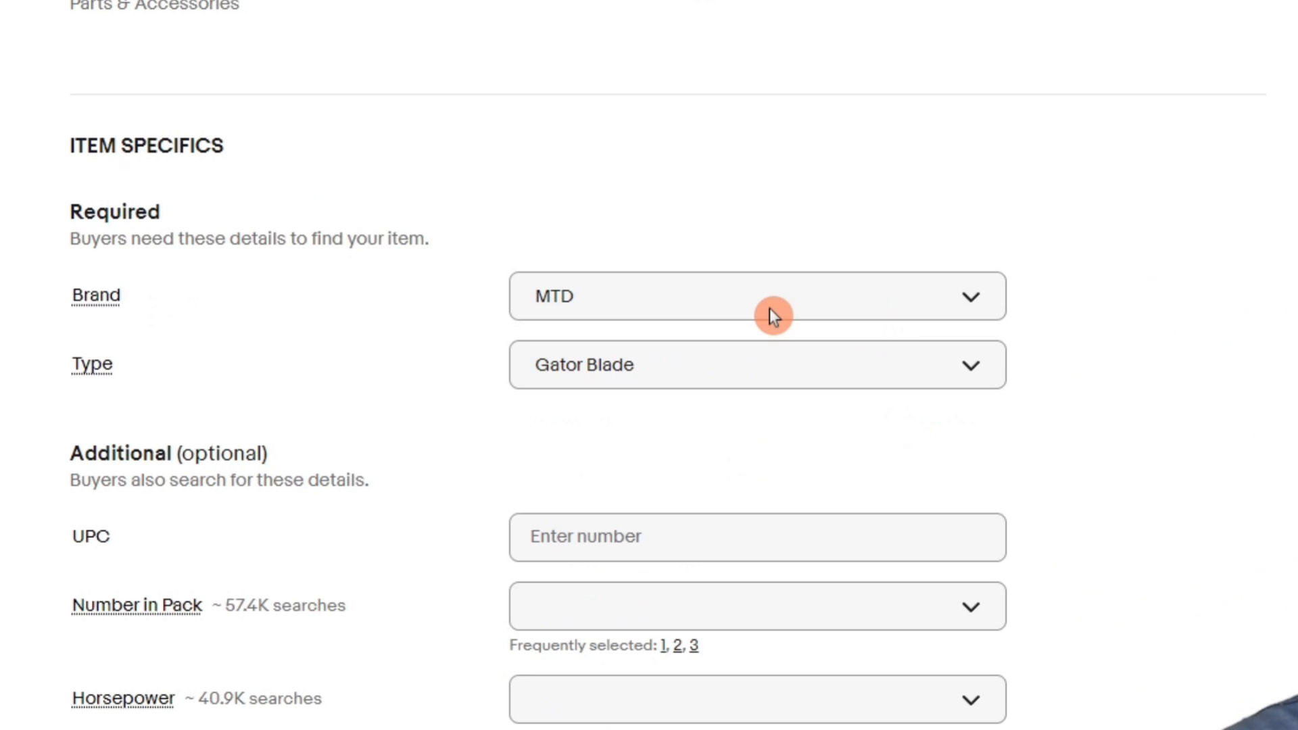
{"action": "left_click", "coordinate": [771, 311]}
{"action": "type", "text": "OREGO"}
{"action": "left_click", "coordinate": [643, 549]}
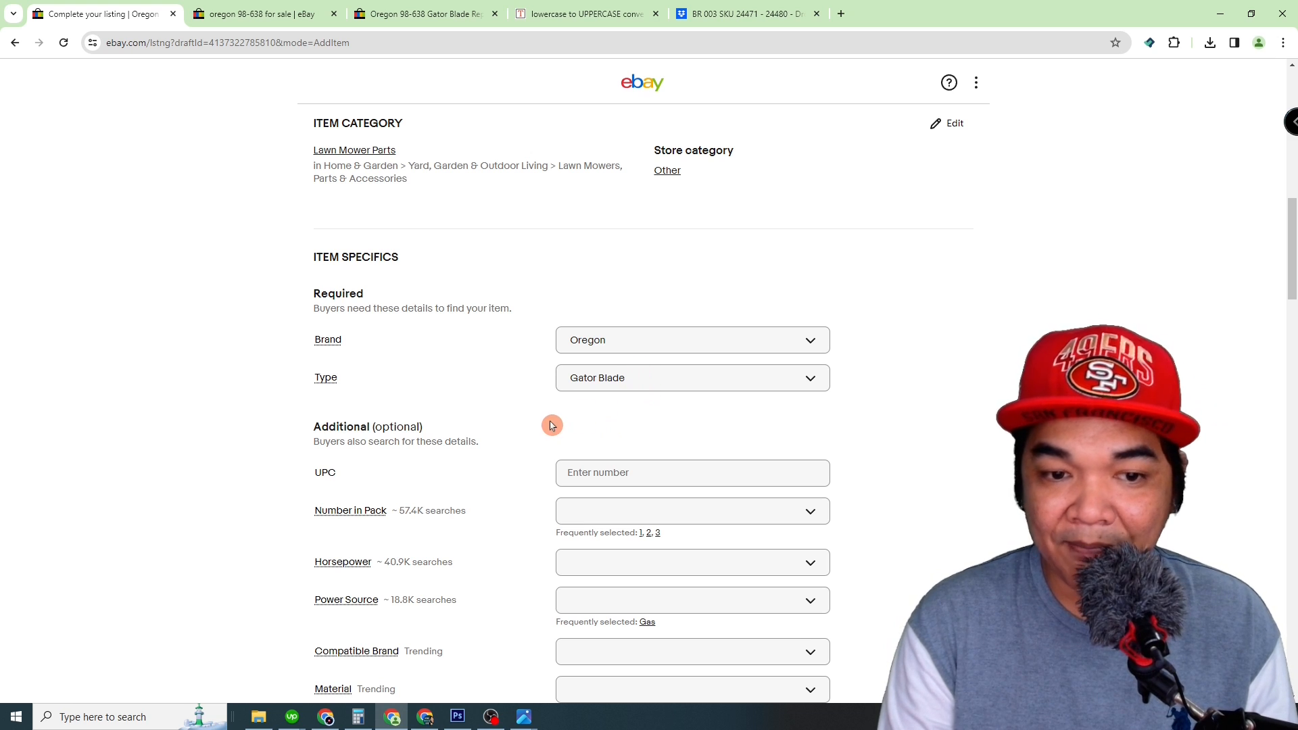
Step: Examine the barcode on photo IMG_20240130_114338403 as an example of a UPC and return to the listing form
{"action": "scroll", "coordinate": [332, 396], "scroll_direction": "down", "scroll_amount": 1}
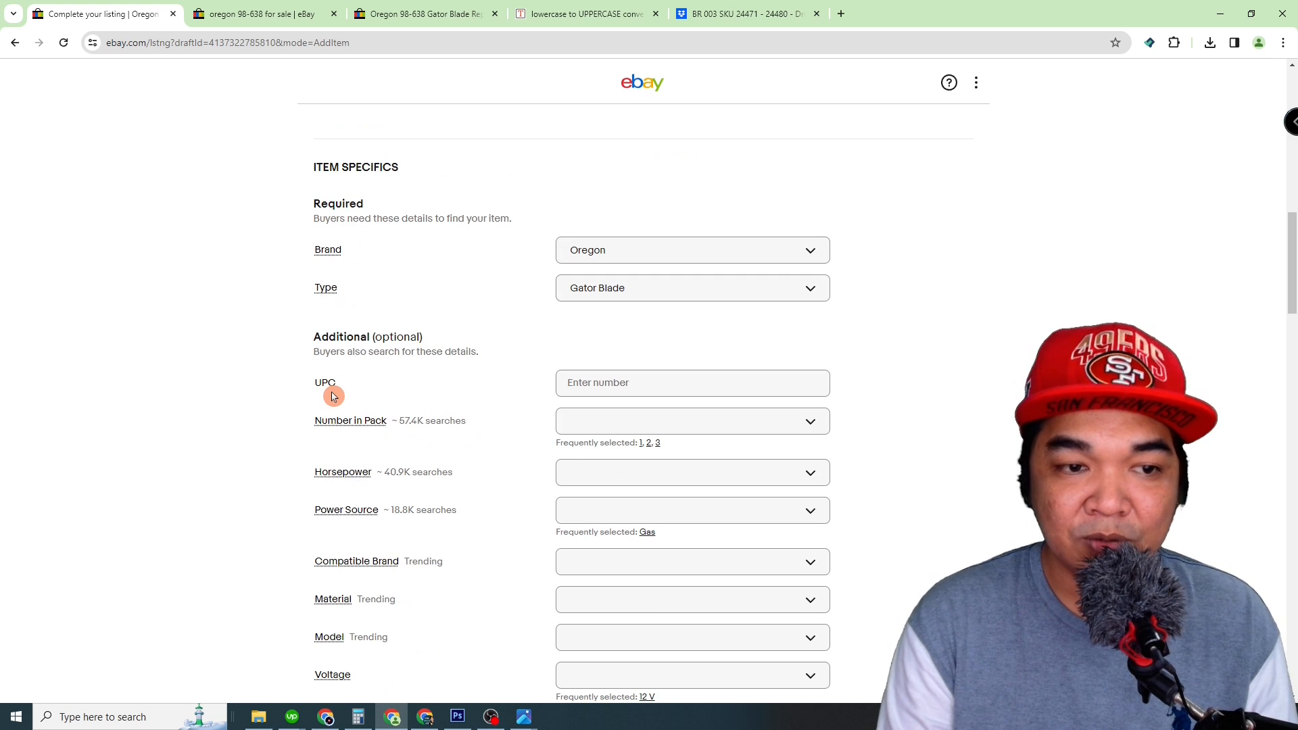
{"action": "left_click", "coordinate": [675, 386]}
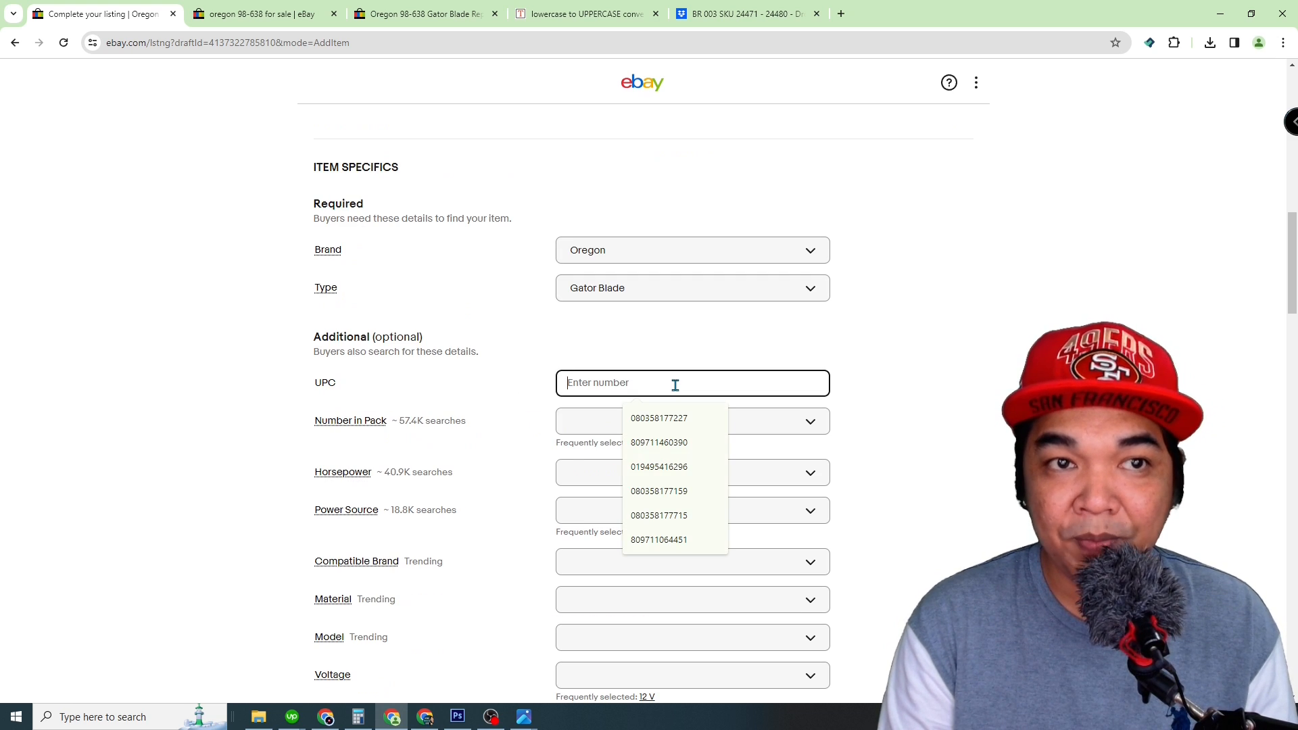
{"action": "left_click", "coordinate": [259, 717]}
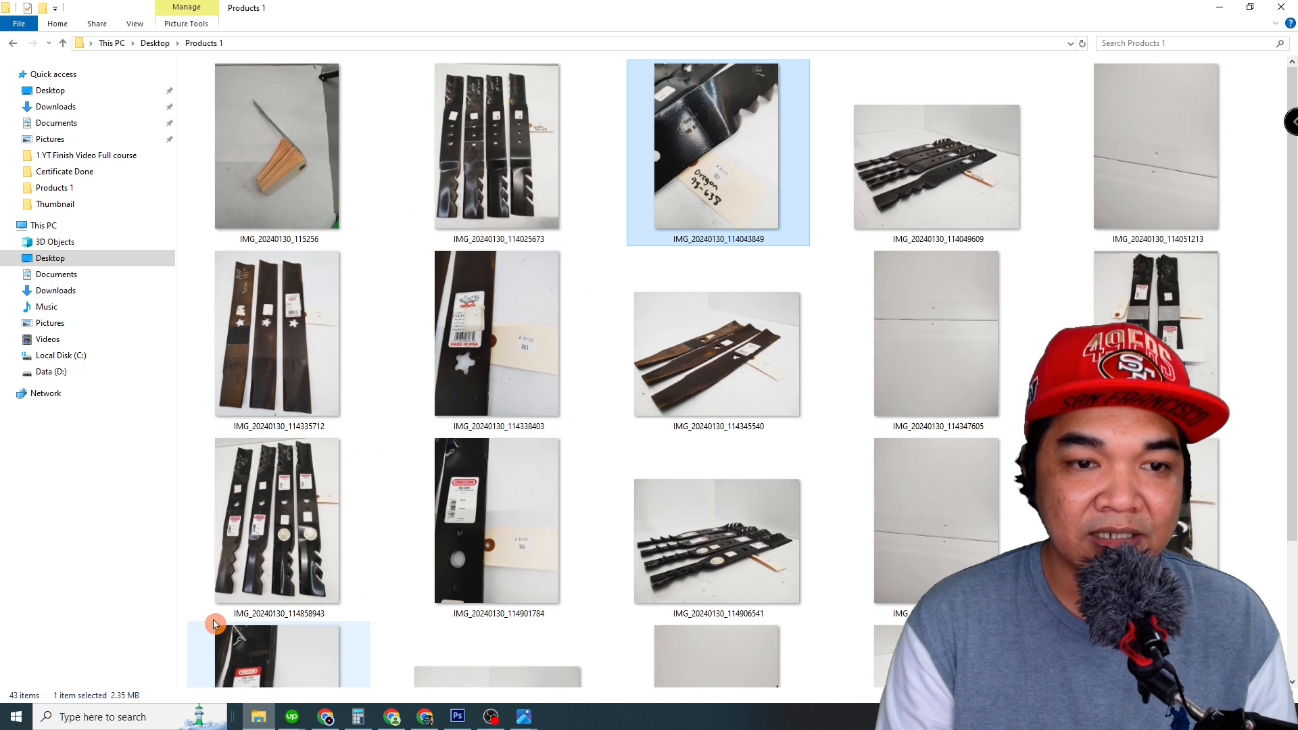
{"action": "double_click", "coordinate": [493, 340]}
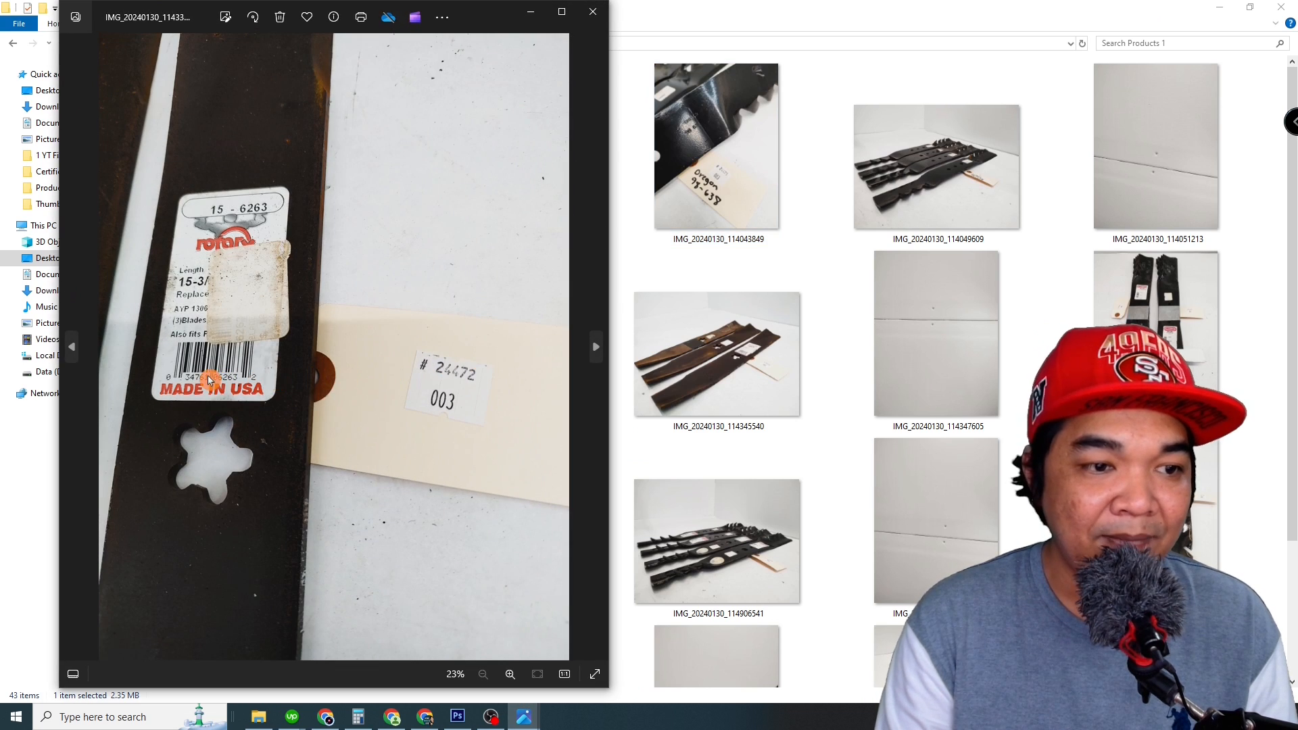
{"action": "scroll", "coordinate": [208, 380], "scroll_direction": "up", "scroll_amount": 3}
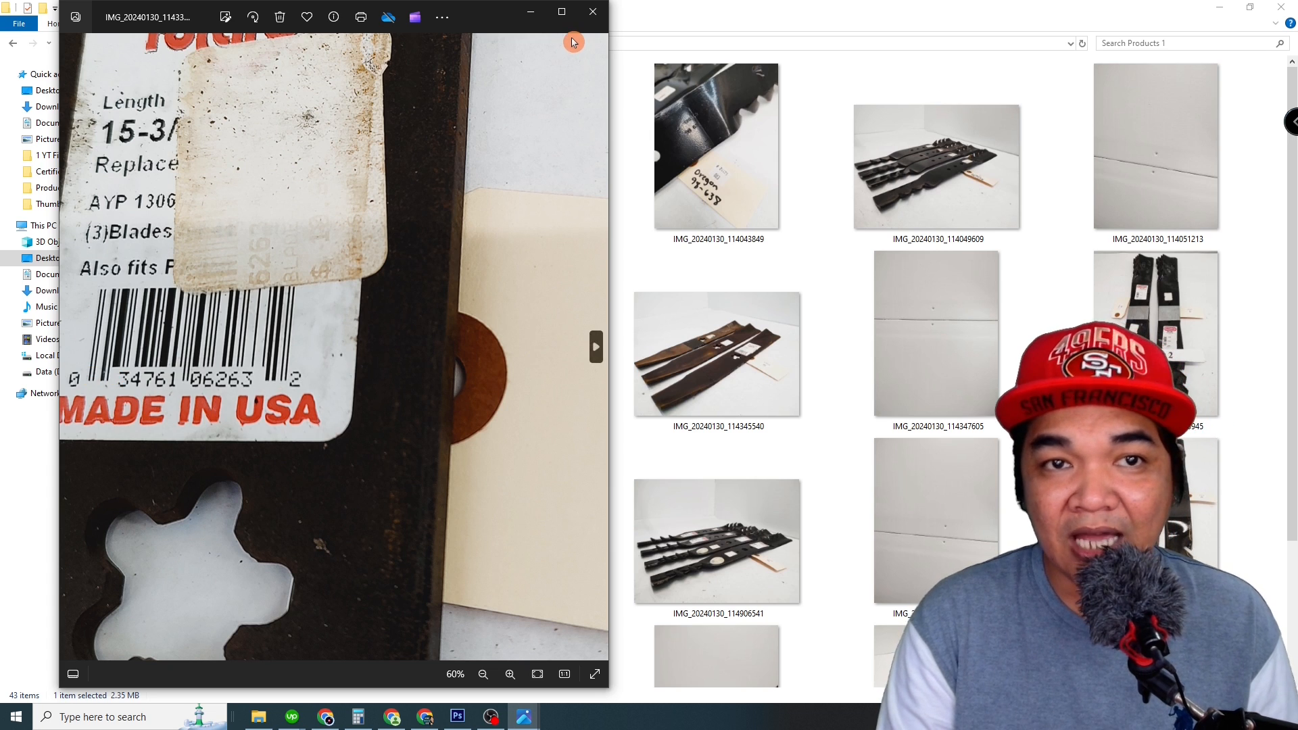
{"action": "left_click", "coordinate": [804, 14]}
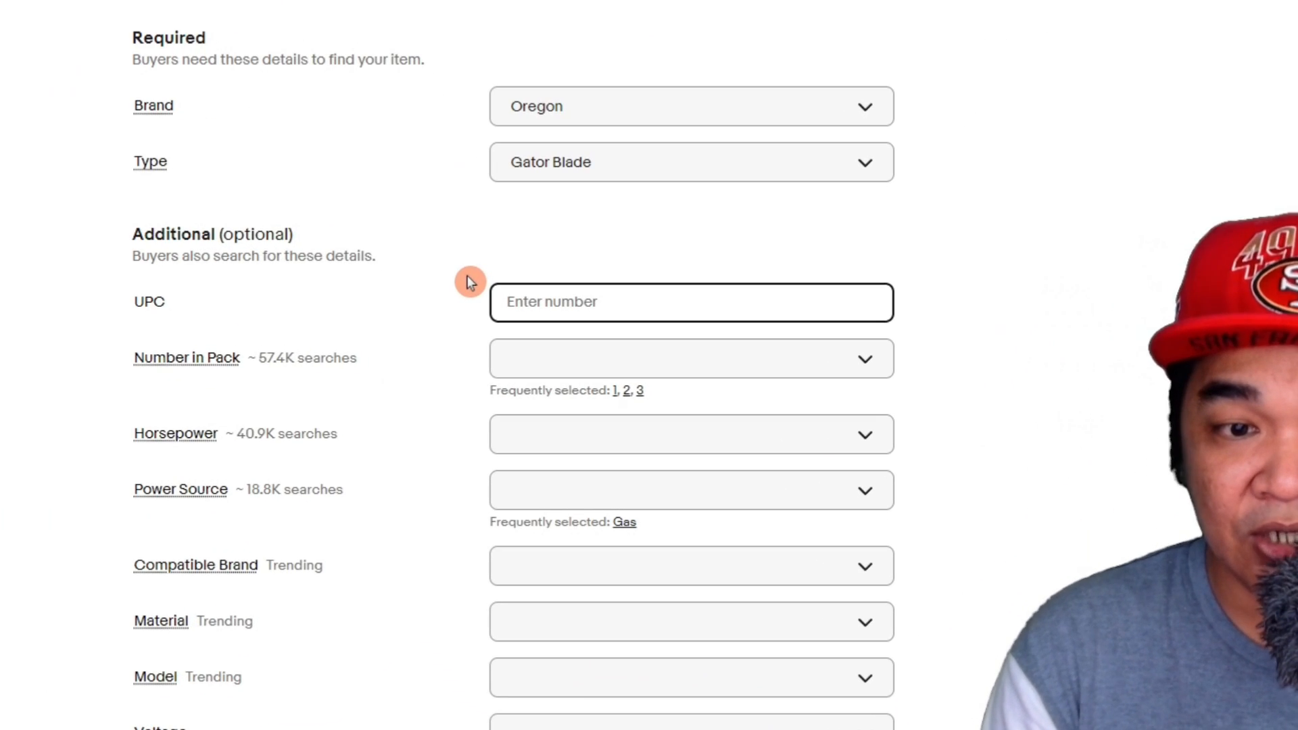
Step: Set the Compatible Brand item specific to For Oregon
{"action": "mouse_move", "coordinate": [228, 364]}
{"action": "scroll", "coordinate": [480, 332], "scroll_direction": "down", "scroll_amount": 2}
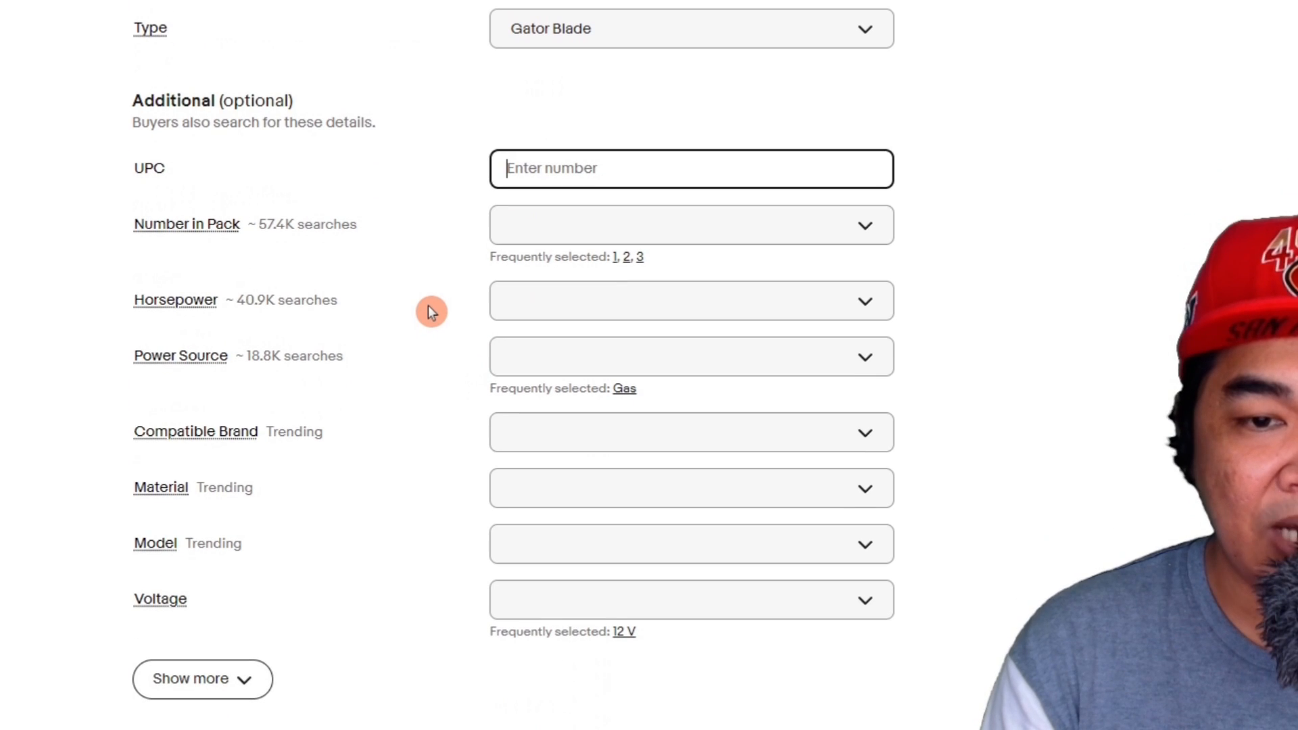
{"action": "mouse_move", "coordinate": [212, 324]}
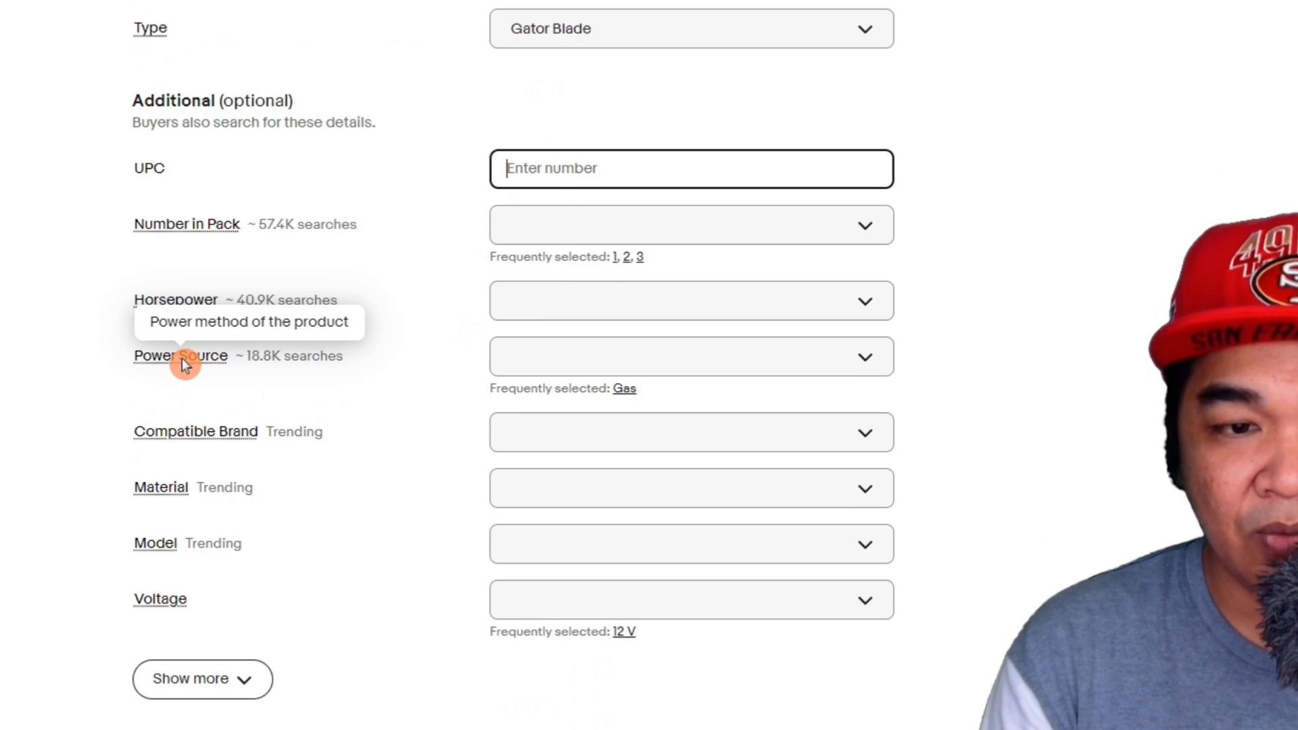
{"action": "left_click", "coordinate": [630, 431]}
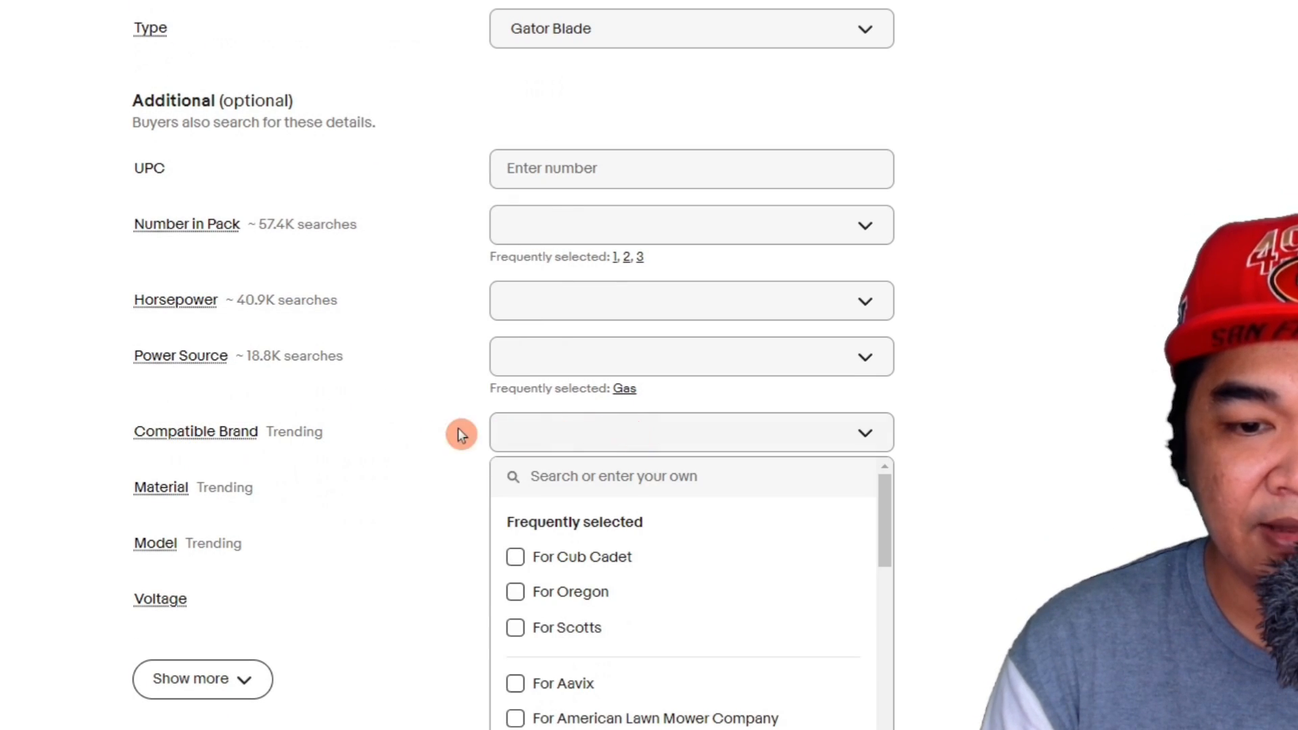
{"action": "left_click", "coordinate": [514, 592]}
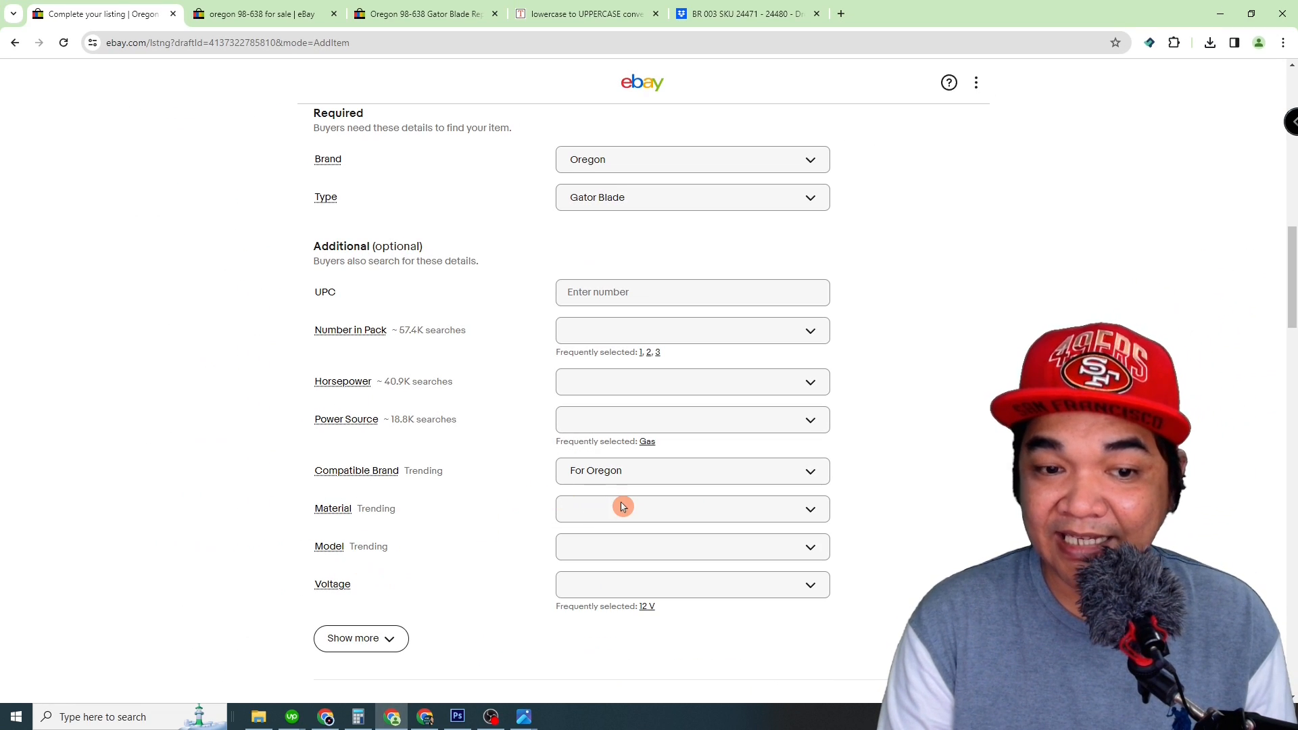
Step: Review the remaining item specifics, the condition and the description template, and check the comparable oregon 98-638 search results
{"action": "scroll", "coordinate": [501, 454], "scroll_direction": "down", "scroll_amount": 3}
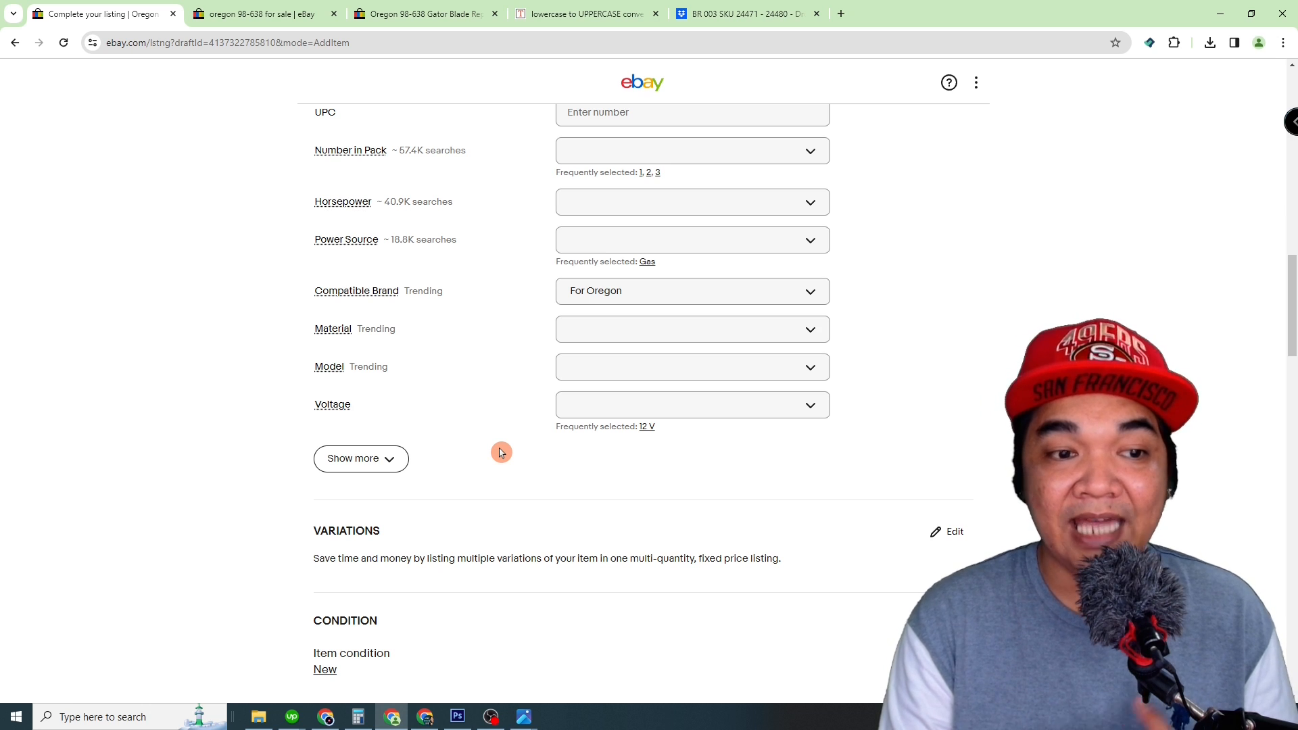
{"action": "scroll", "coordinate": [501, 454], "scroll_direction": "down", "scroll_amount": 6}
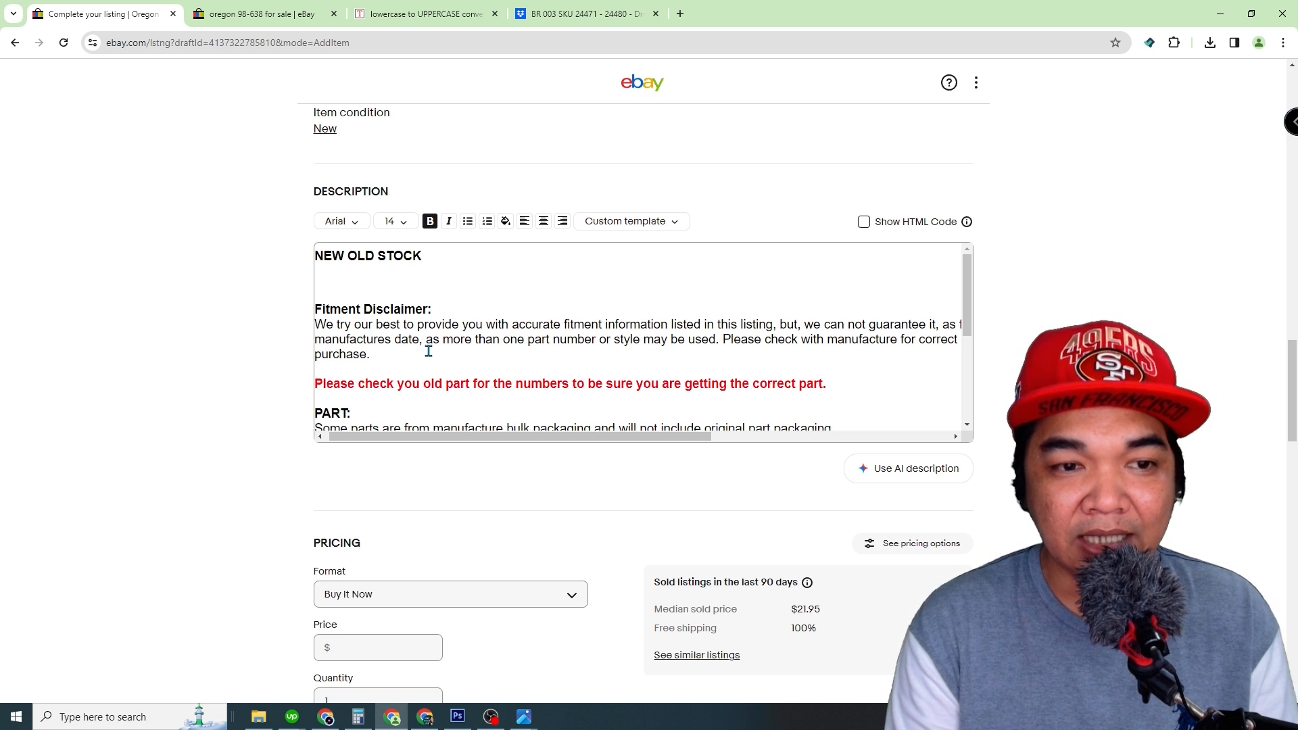
{"action": "left_click", "coordinate": [311, 14]}
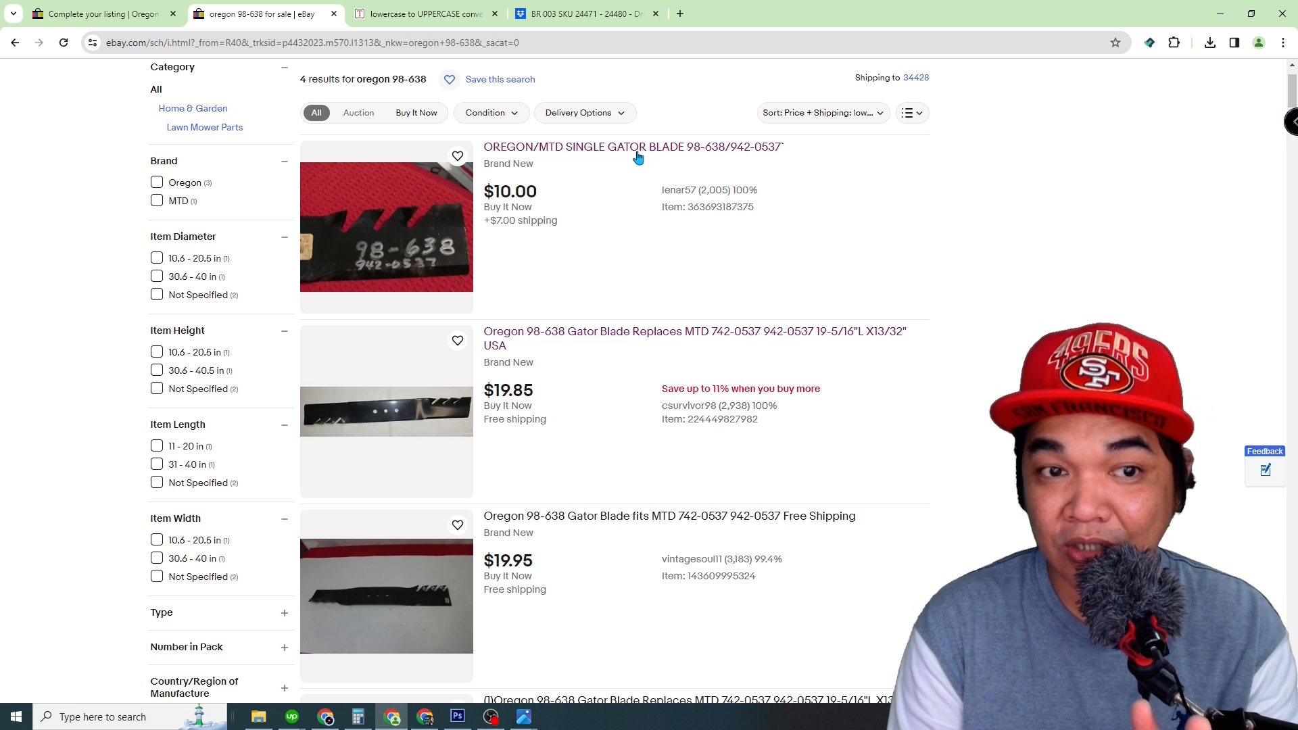
{"action": "left_click", "coordinate": [85, 11]}
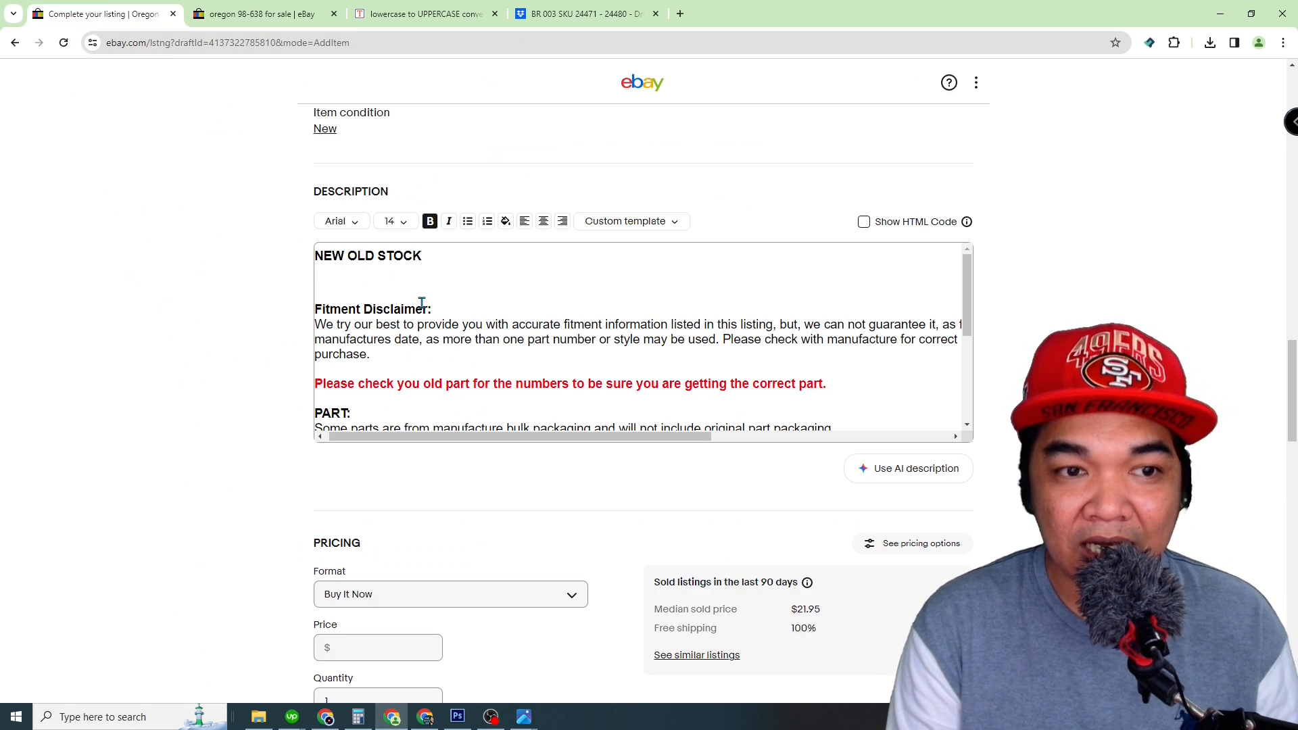
Step: Copy the item title into the empty line below NEW OLD STOCK in the description
{"action": "left_click", "coordinate": [396, 291]}
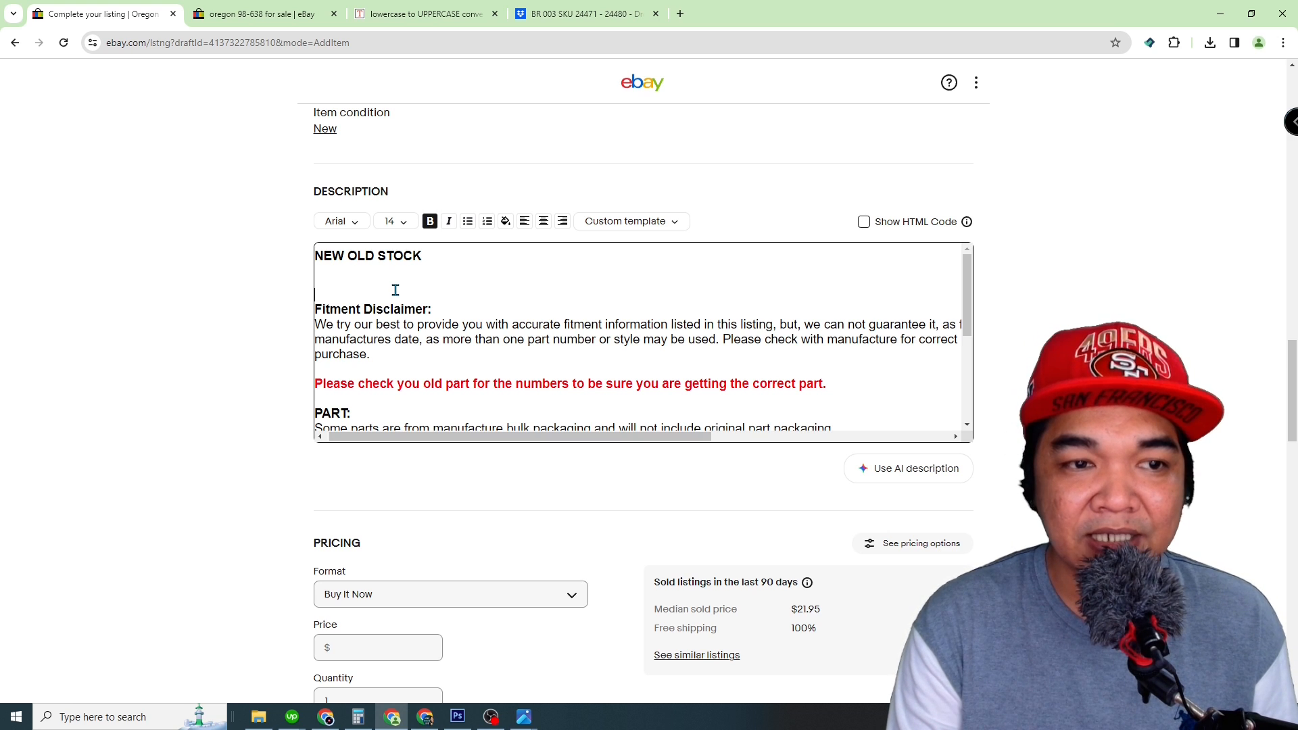
{"action": "left_click", "coordinate": [254, 274]}
{"action": "scroll", "coordinate": [253, 274], "scroll_direction": "up", "scroll_amount": 20}
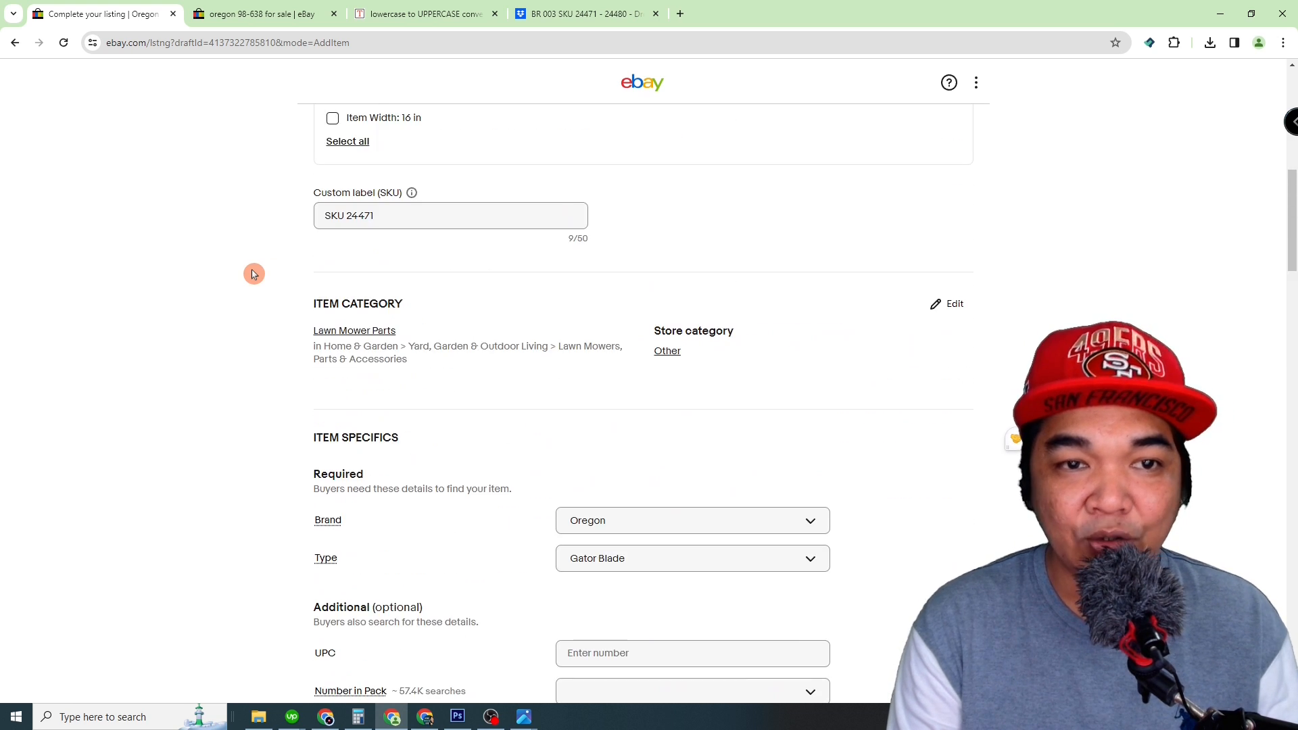
{"action": "scroll", "coordinate": [254, 274], "scroll_direction": "down", "scroll_amount": 5}
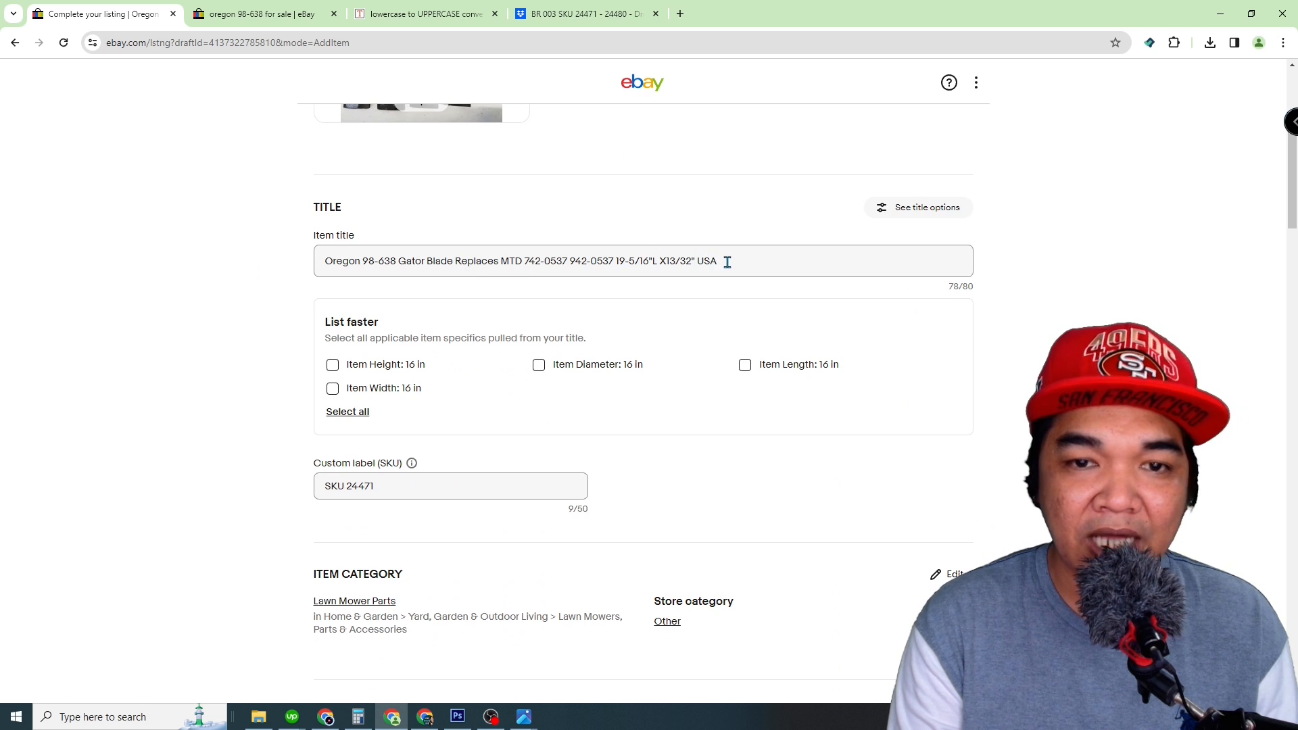
{"action": "left_click_drag", "start_coordinate": [724, 261], "coordinate": [275, 278]}
{"action": "key", "text": "ctrl+c"}
{"action": "left_click", "coordinate": [275, 278]}
{"action": "scroll", "coordinate": [282, 296], "scroll_direction": "down", "scroll_amount": 7}
{"action": "scroll", "coordinate": [282, 297], "scroll_direction": "down", "scroll_amount": 10}
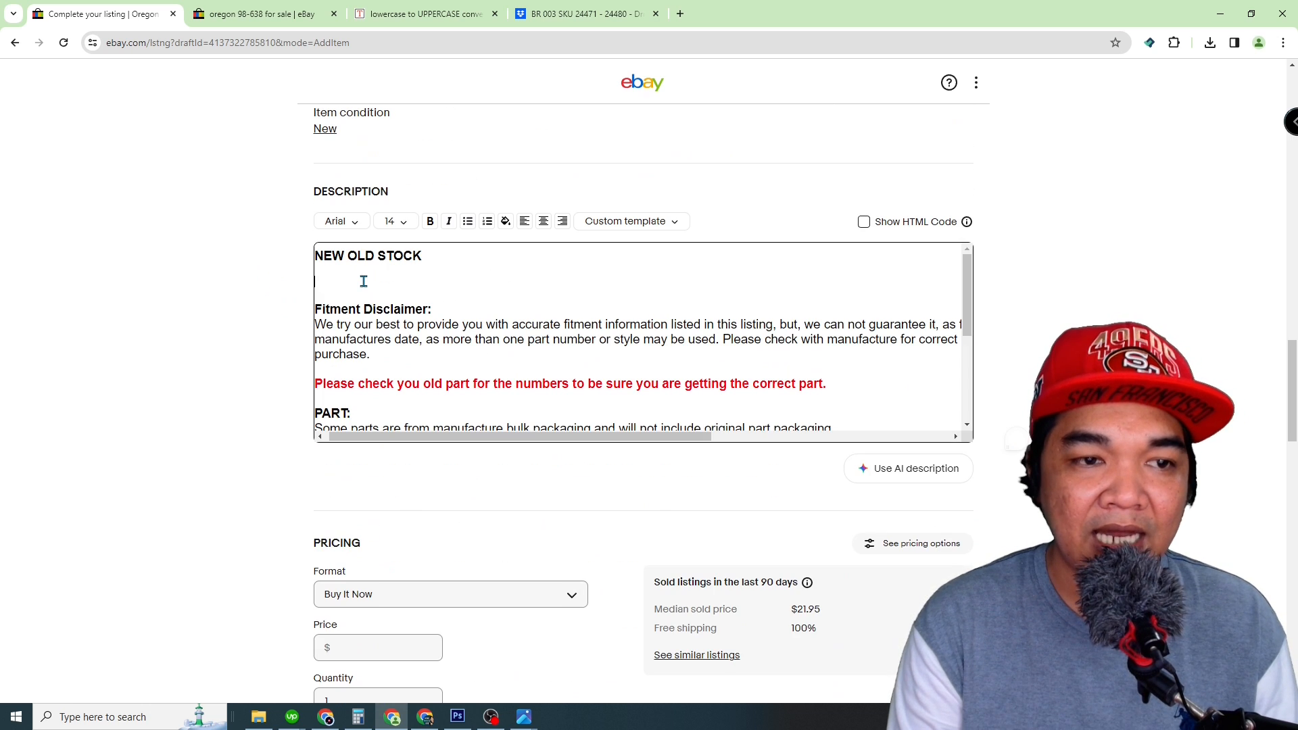
{"action": "left_click", "coordinate": [363, 281]}
{"action": "key", "text": "ctrl+v"}
Step: Format the pasted title line in the description as bold at font size 18
{"action": "triple_click", "coordinate": [363, 282]}
{"action": "left_click", "coordinate": [430, 221]}
{"action": "left_click", "coordinate": [396, 221]}
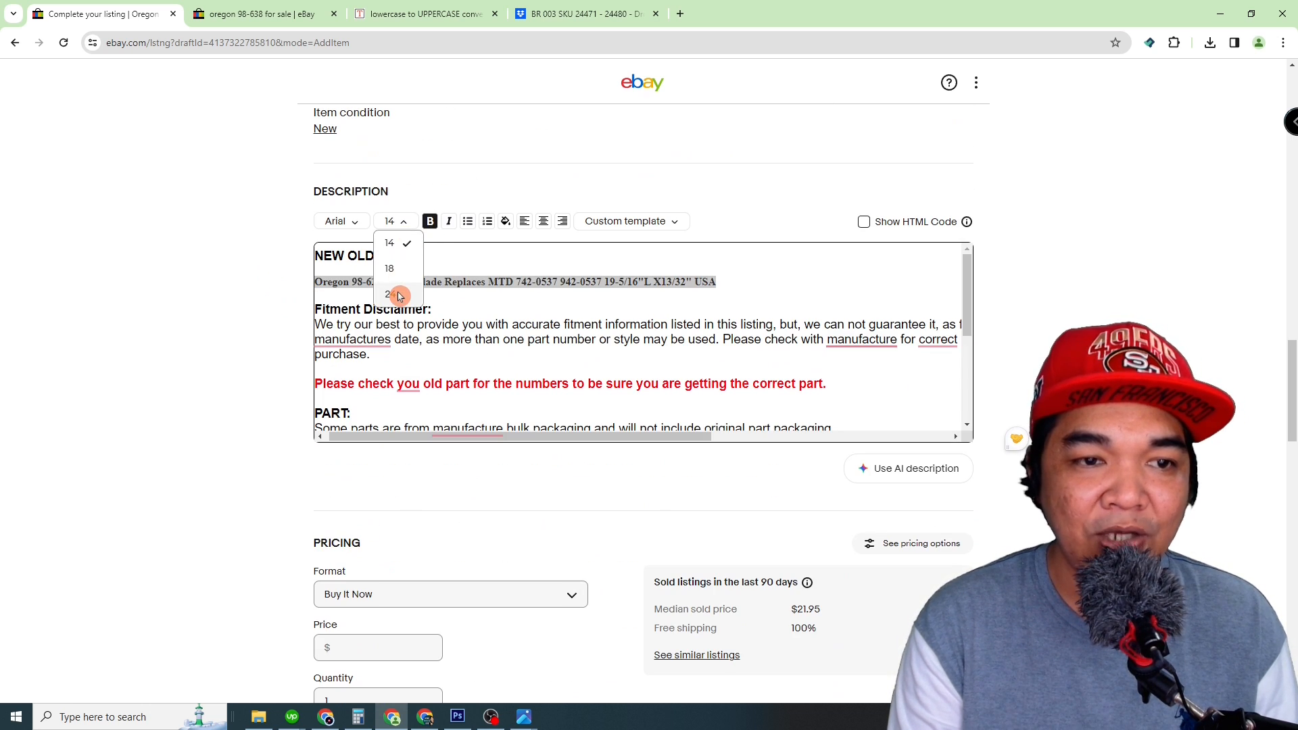
{"action": "left_click", "coordinate": [399, 293]}
{"action": "left_click", "coordinate": [395, 221]}
{"action": "left_click", "coordinate": [391, 262]}
{"action": "left_click", "coordinate": [265, 293]}
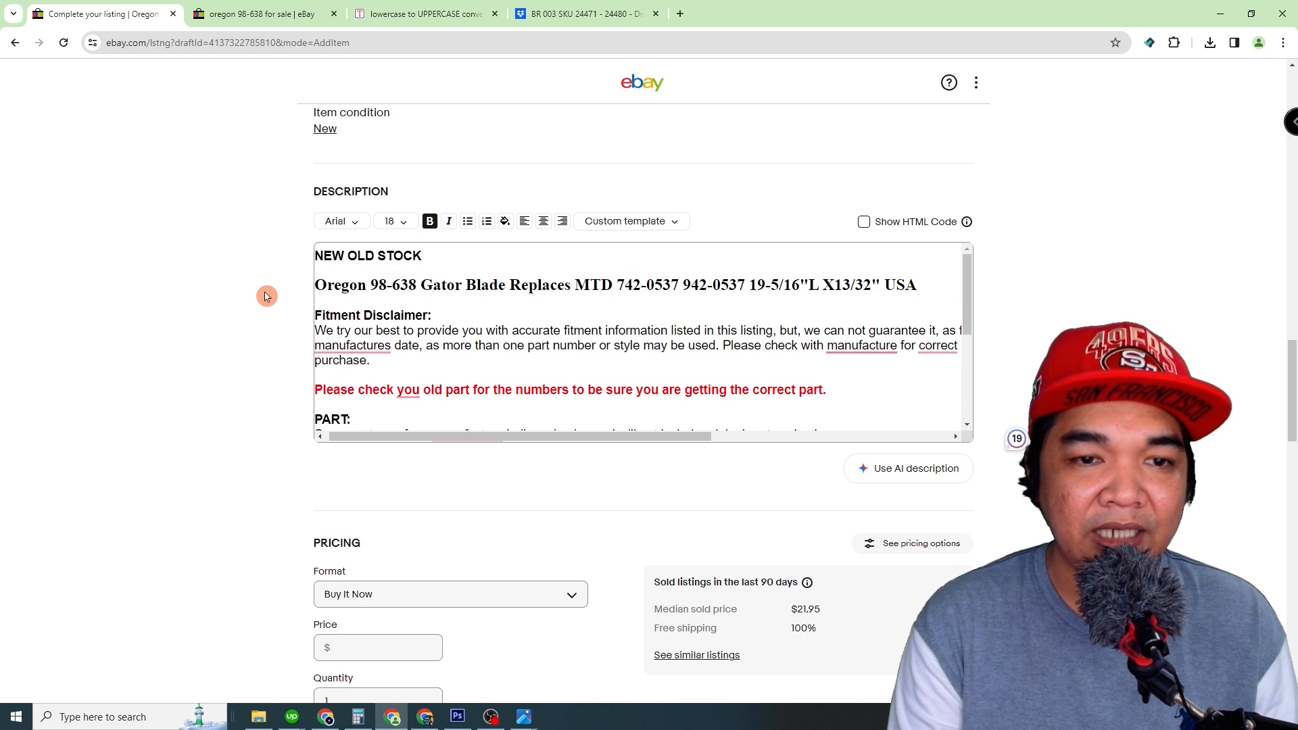
Step: Examine photo IMG_20240130_114025673 in the Products 1 folder for the number of blades and return to the listing form
{"action": "scroll", "coordinate": [266, 371], "scroll_direction": "down", "scroll_amount": 4}
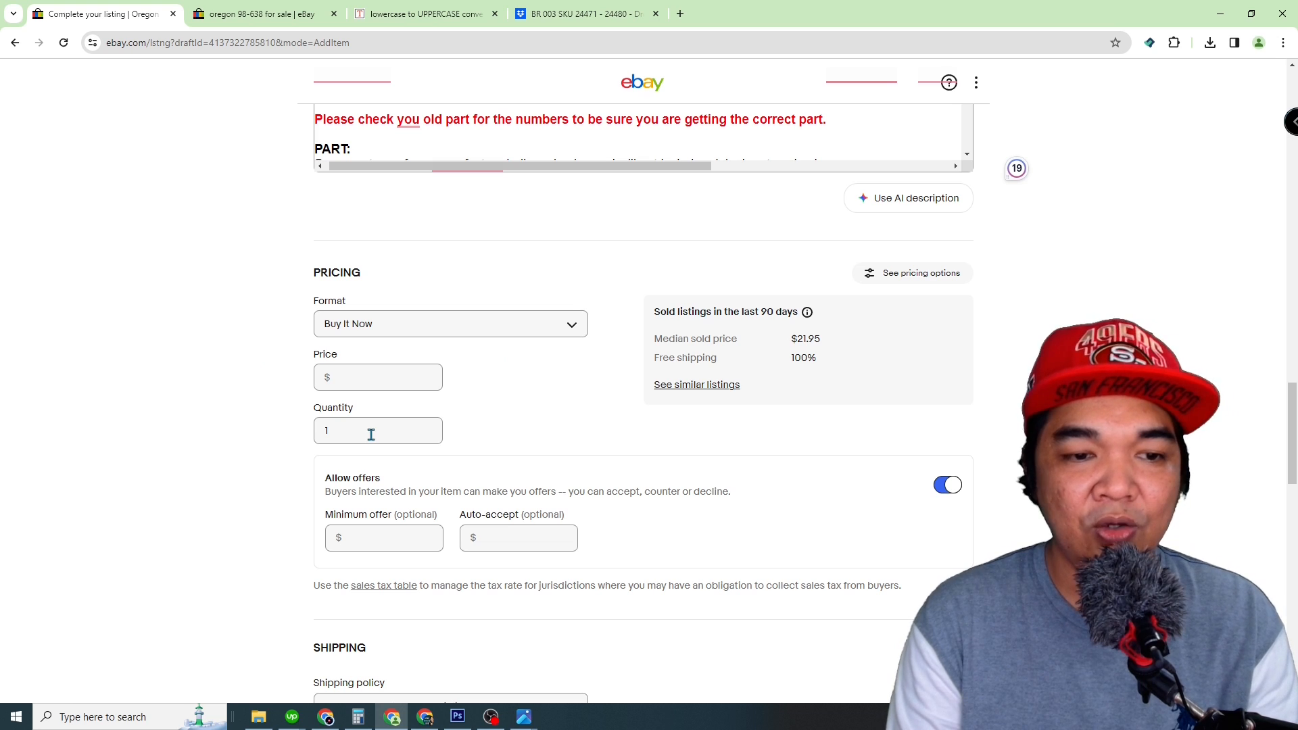
{"action": "scroll", "coordinate": [219, 467], "scroll_direction": "up", "scroll_amount": 5}
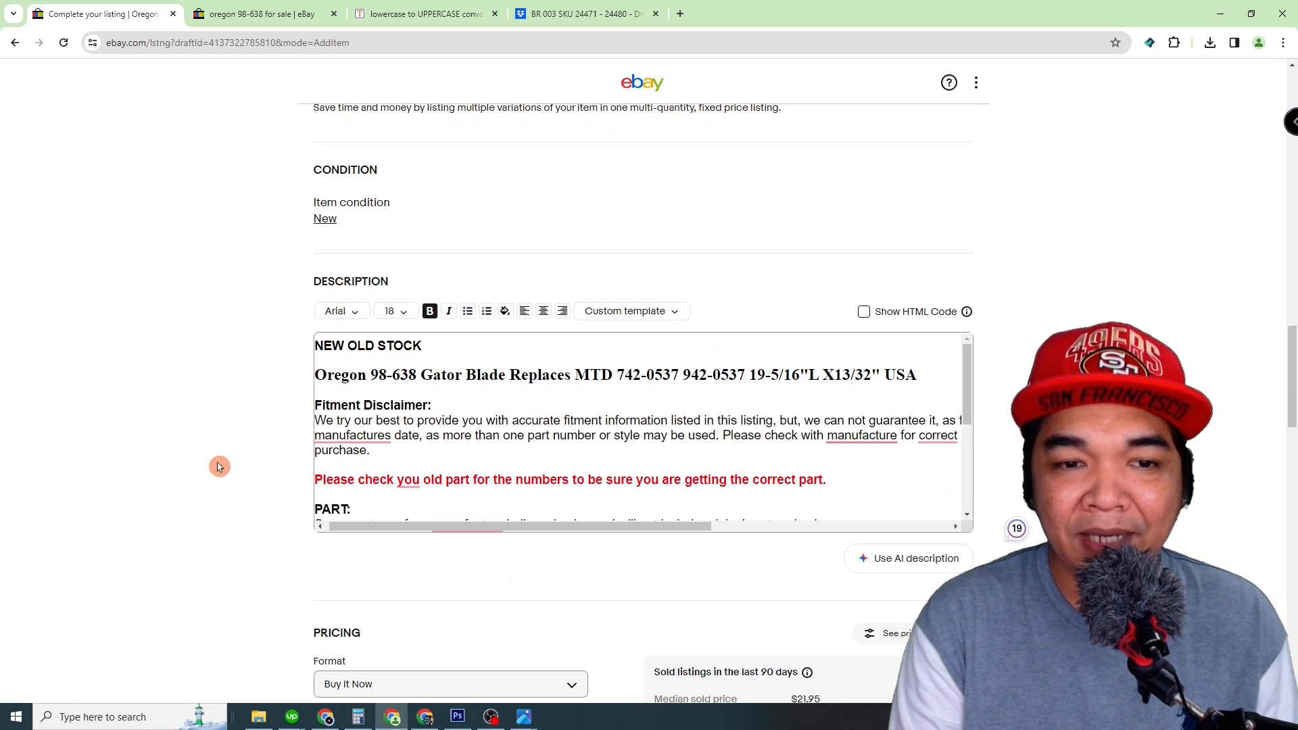
{"action": "left_click", "coordinate": [259, 717]}
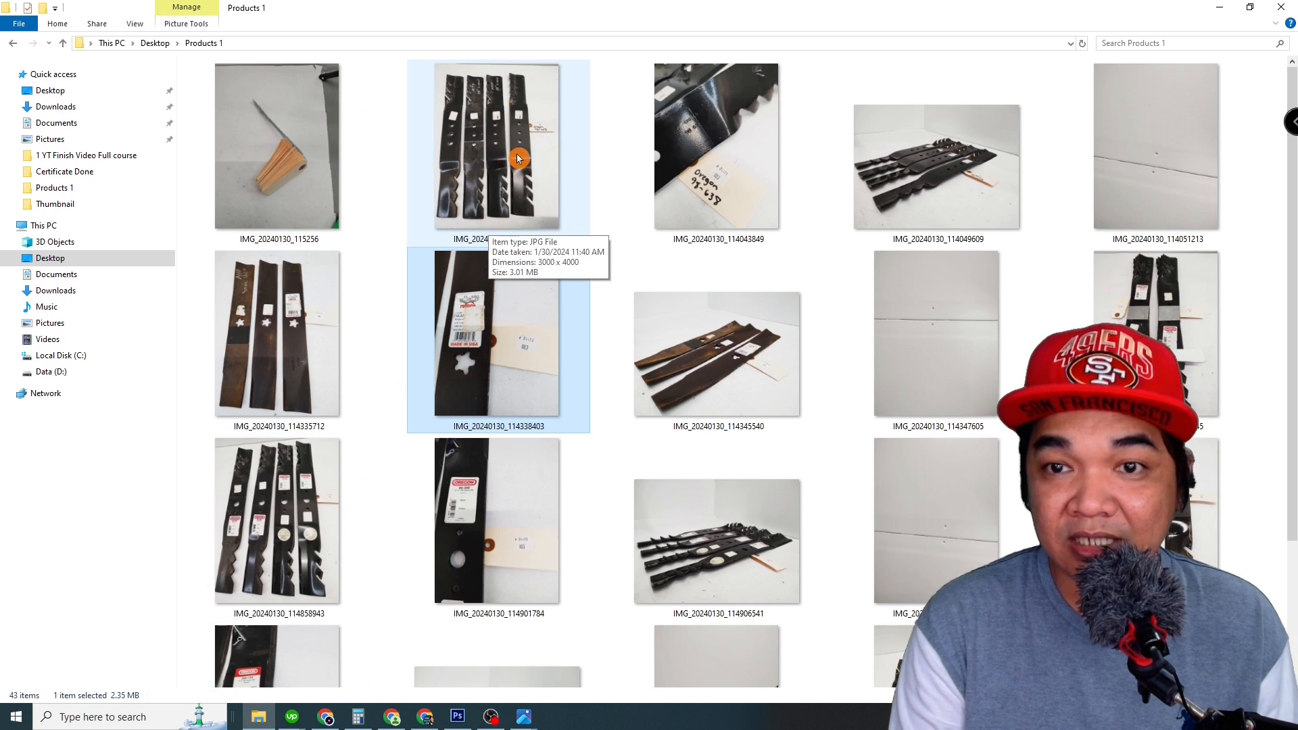
{"action": "double_click", "coordinate": [487, 172]}
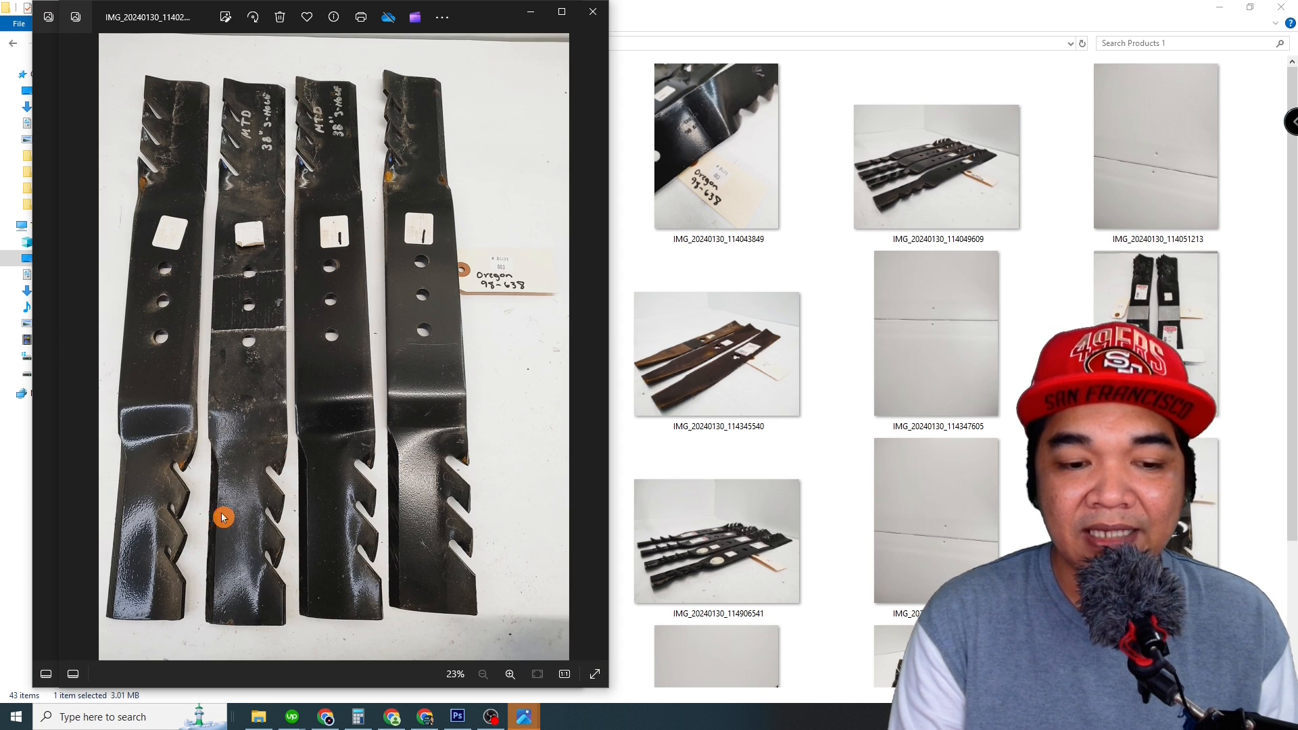
{"action": "left_click", "coordinate": [387, 718]}
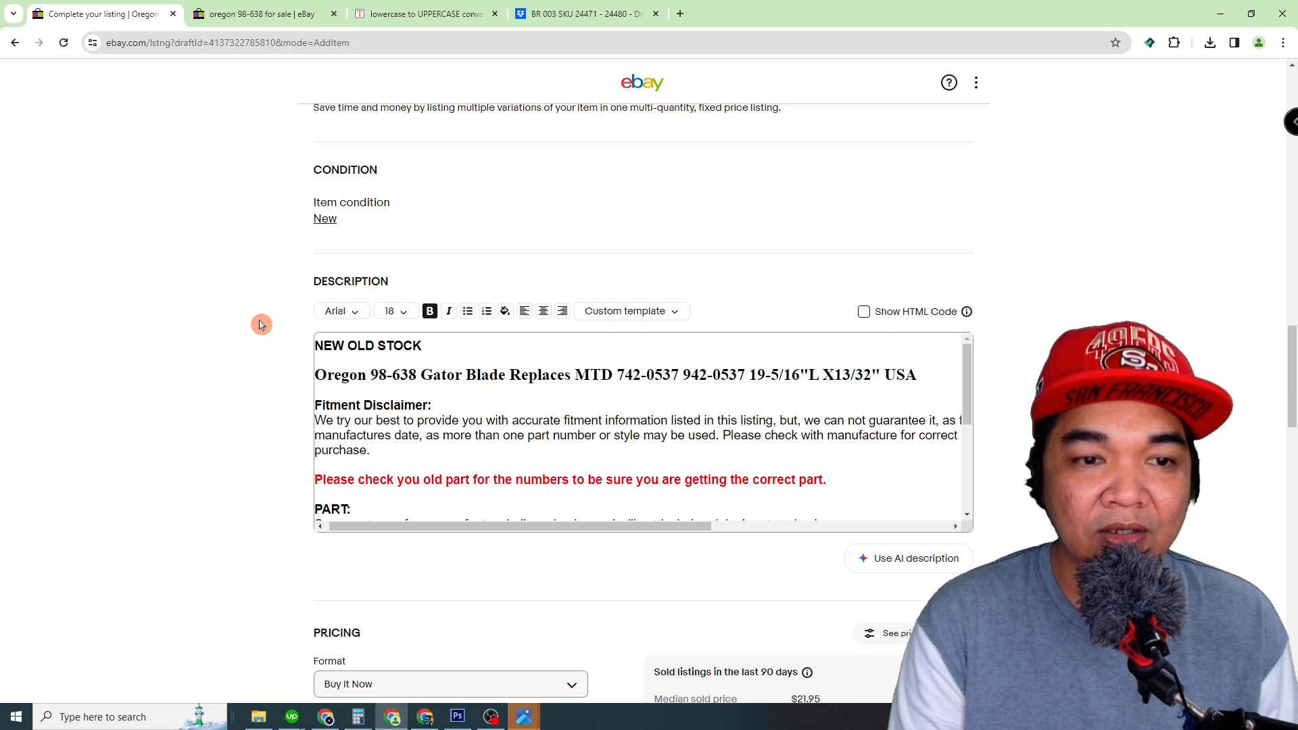
Step: Replace USA at the end of the item title with 4Pck
{"action": "scroll", "coordinate": [259, 325], "scroll_direction": "up", "scroll_amount": 15}
{"action": "scroll", "coordinate": [259, 326], "scroll_direction": "up", "scroll_amount": 7}
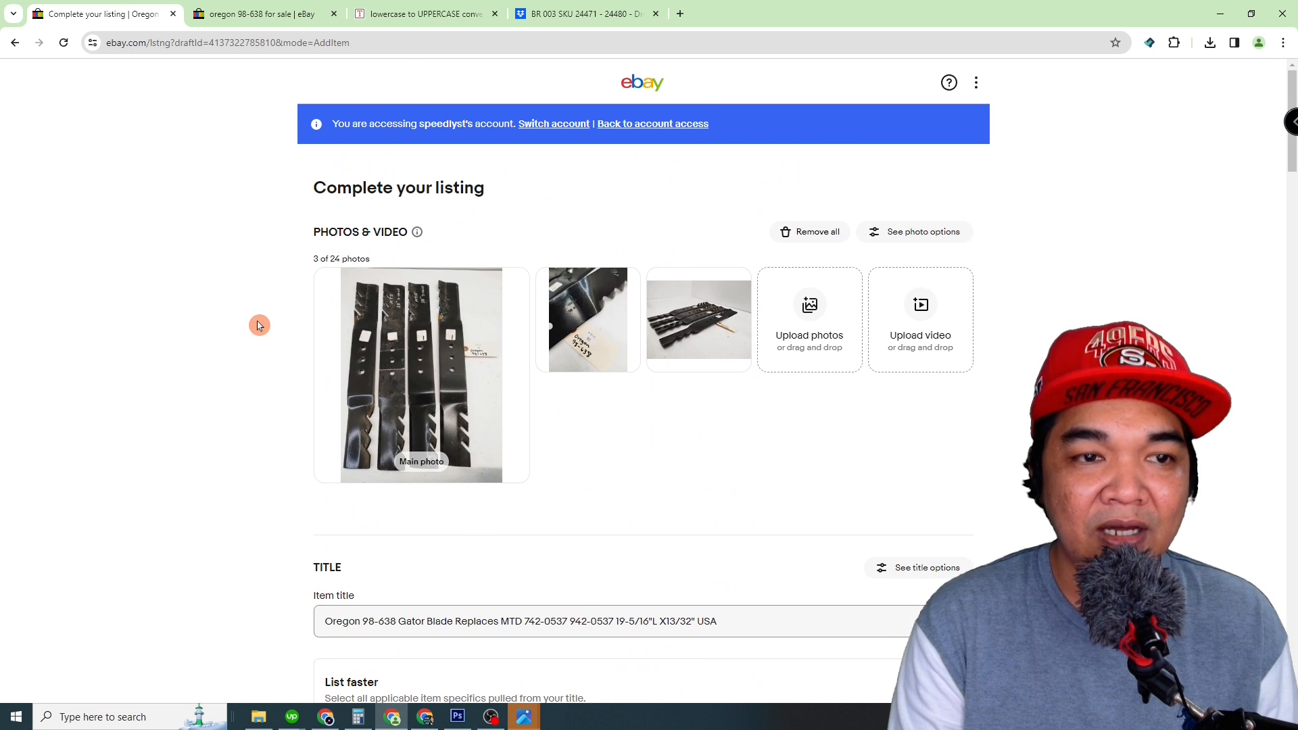
{"action": "scroll", "coordinate": [259, 325], "scroll_direction": "down", "scroll_amount": 5}
{"action": "left_click", "coordinate": [324, 262]}
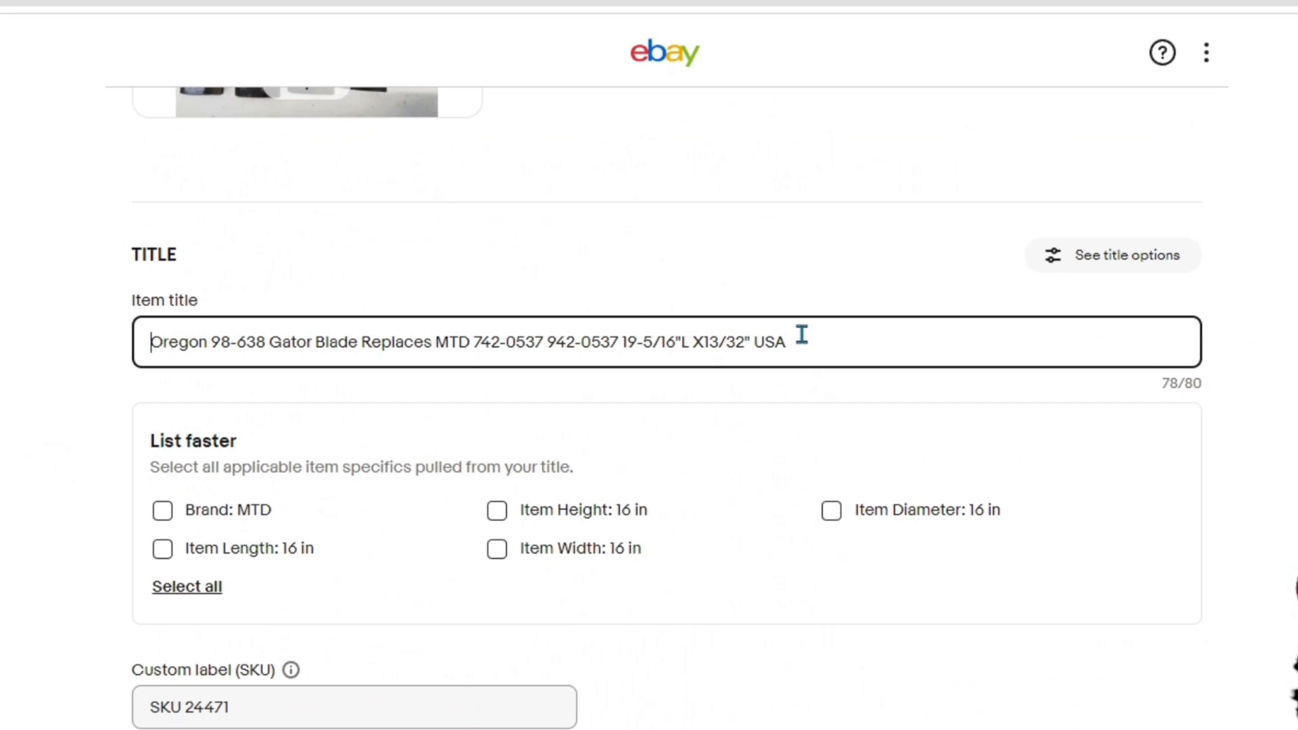
{"action": "left_click_drag", "start_coordinate": [1162, 384], "coordinate": [1193, 385]}
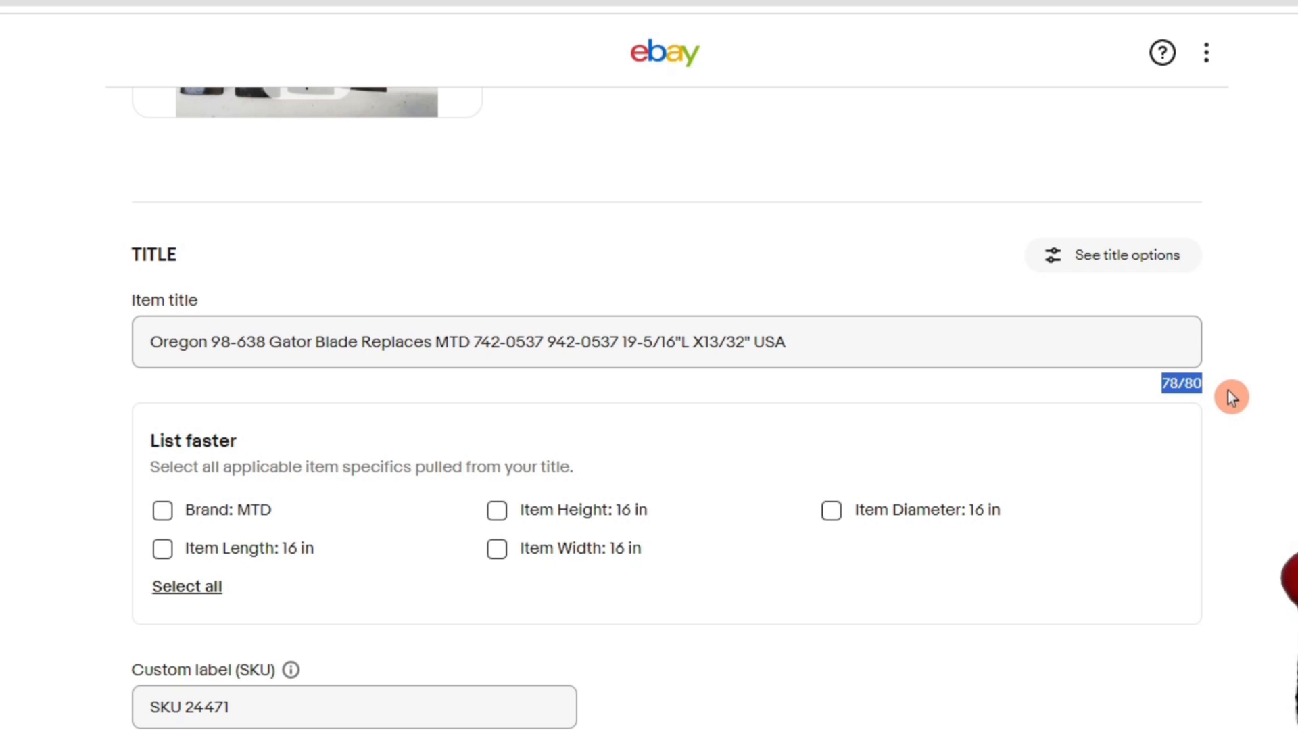
{"action": "left_click_drag", "start_coordinate": [754, 344], "coordinate": [866, 350]}
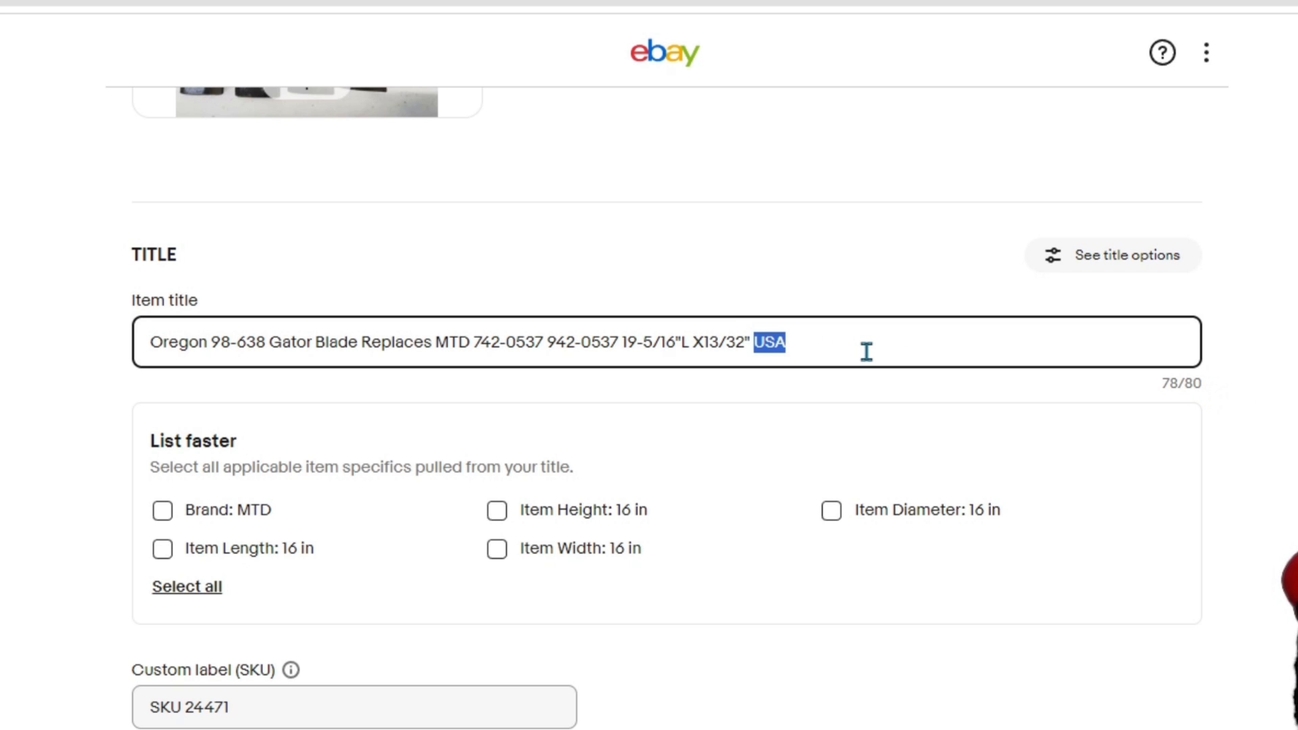
{"action": "type", "text": "4Pck"}
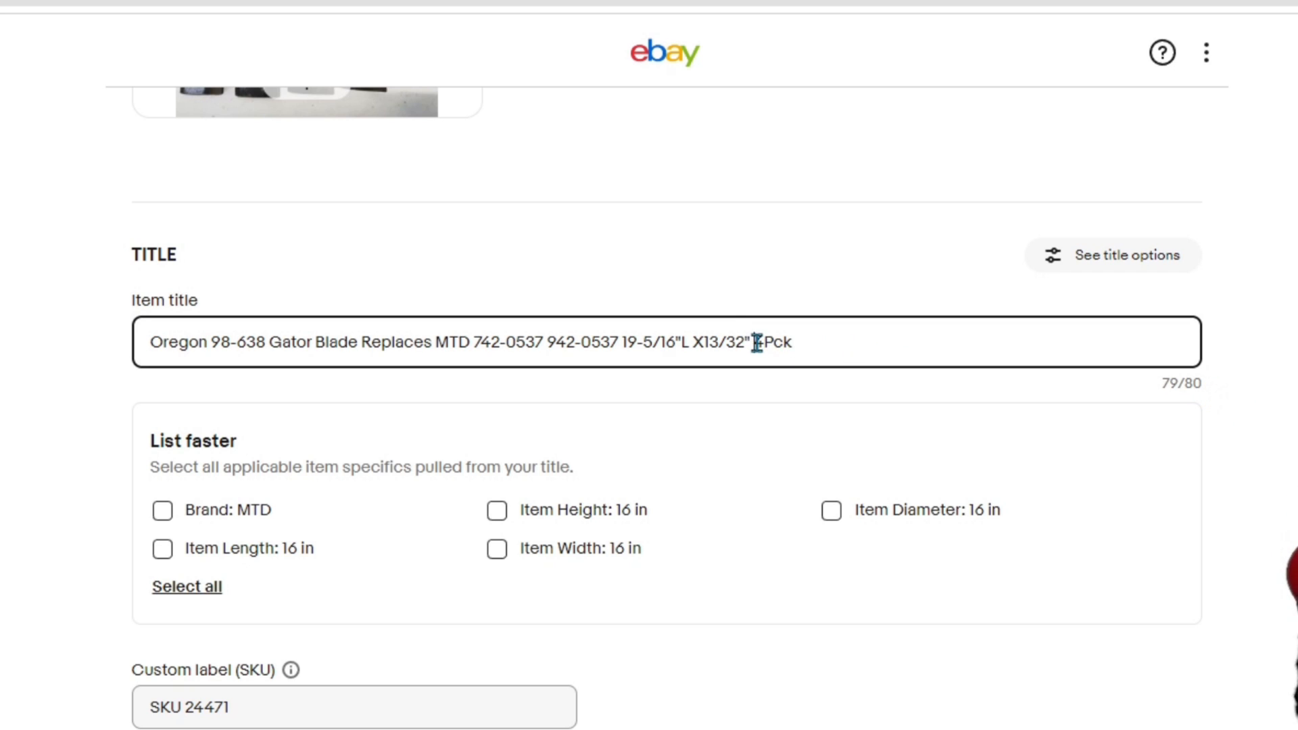
Step: Remove 4Pck from the end of the item title and put 4Pcs before Oregon at the start
{"action": "left_click_drag", "start_coordinate": [757, 343], "coordinate": [898, 338]}
{"action": "key", "text": "BackSpace"}
{"action": "key", "text": "BackSpace"}
{"action": "left_click", "coordinate": [145, 342]}
{"action": "type", "text": "4Pcks"}
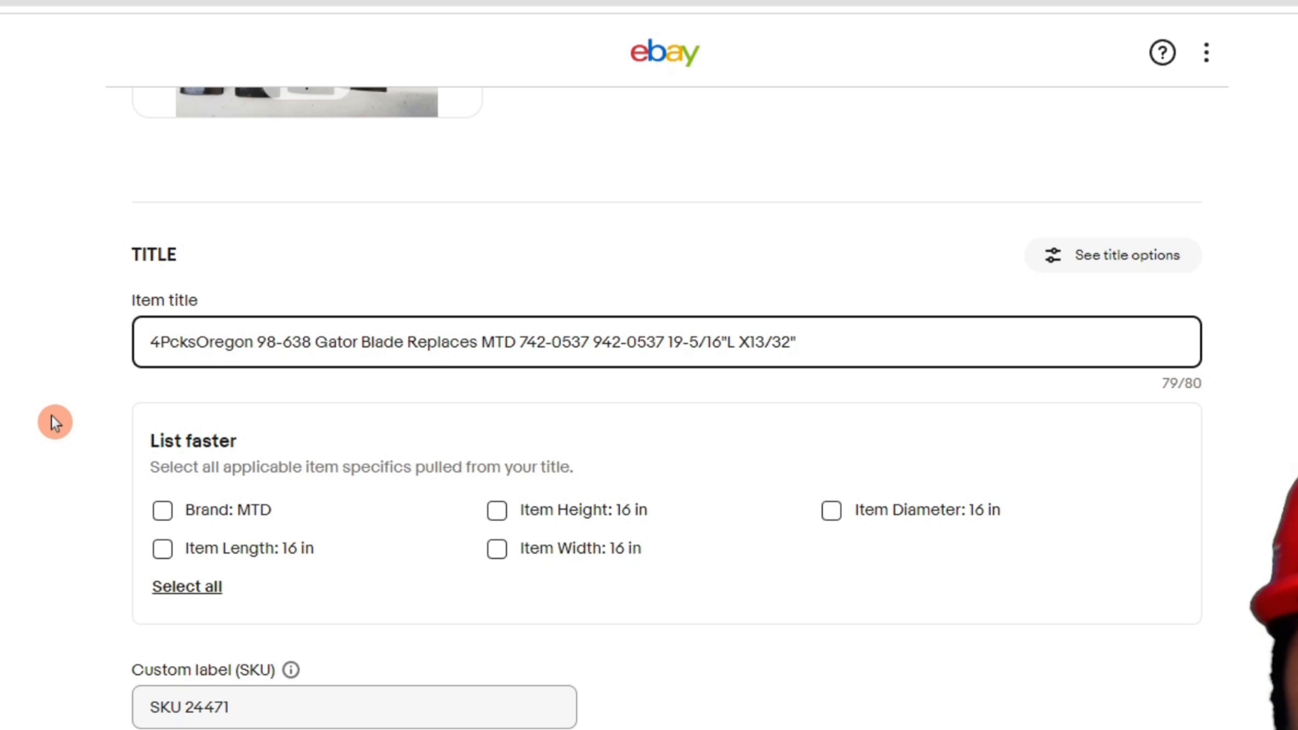
{"action": "key", "text": "BackSpace"}
{"action": "key", "text": "BackSpace"}
{"action": "type", "text": "s"}
{"action": "left_click", "coordinate": [1242, 539]}
{"action": "left_click_drag", "start_coordinate": [1162, 385], "coordinate": [1247, 396]}
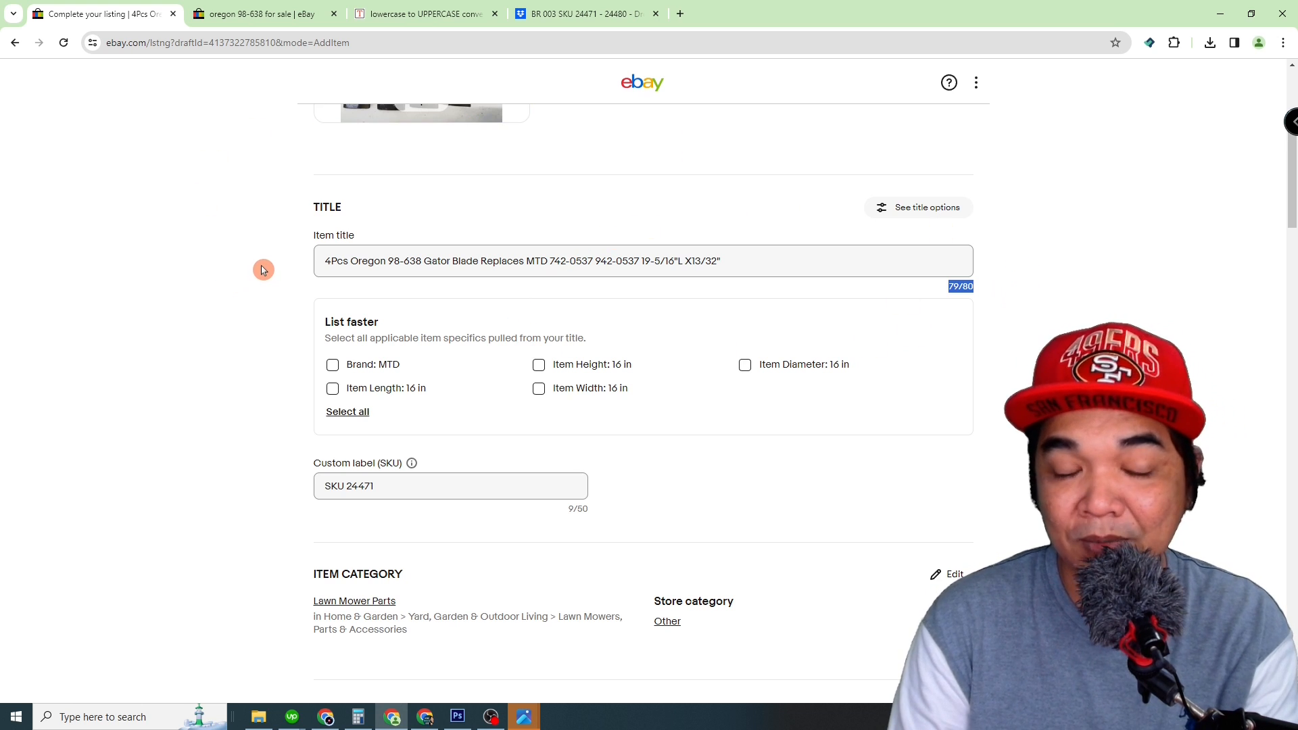
{"action": "left_click_drag", "start_coordinate": [324, 262], "coordinate": [336, 262]}
{"action": "left_click", "coordinate": [251, 302]}
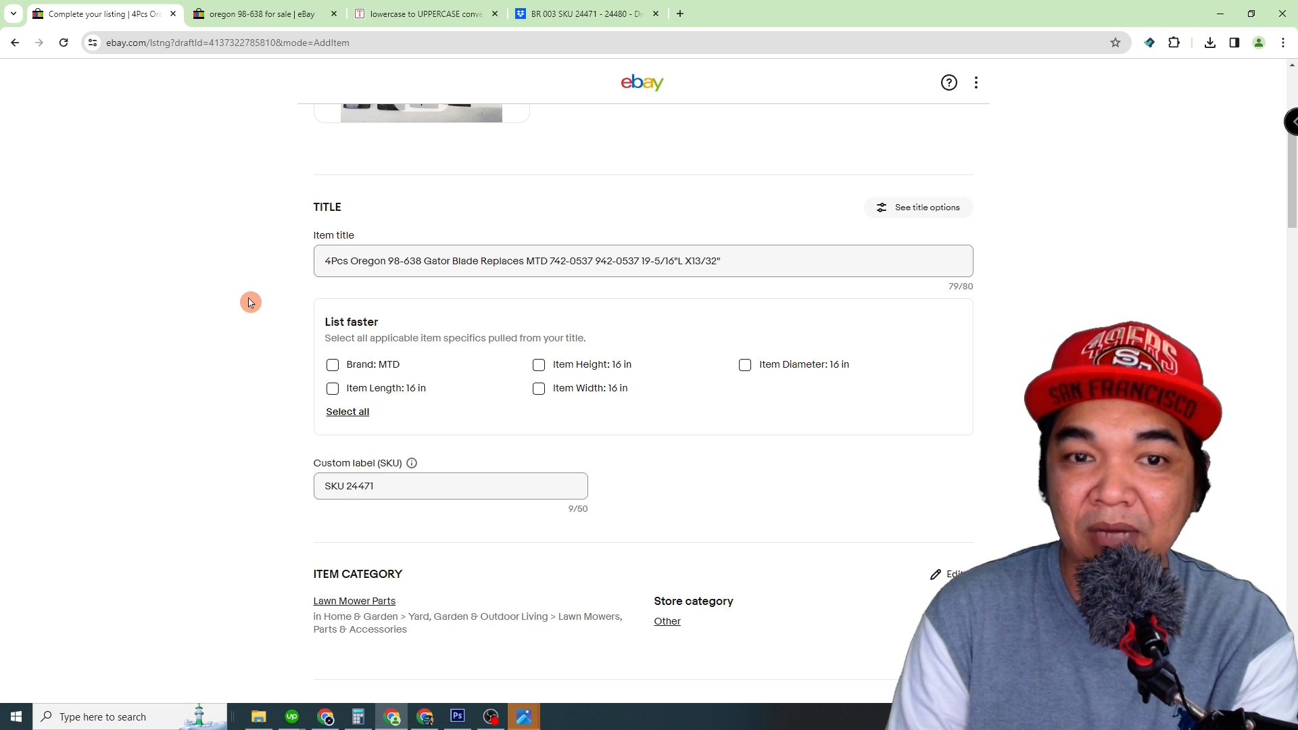
Step: Insert 4 Pack at the start of the Oregon 98-638 title line in the description
{"action": "scroll", "coordinate": [251, 302], "scroll_direction": "down", "scroll_amount": 6}
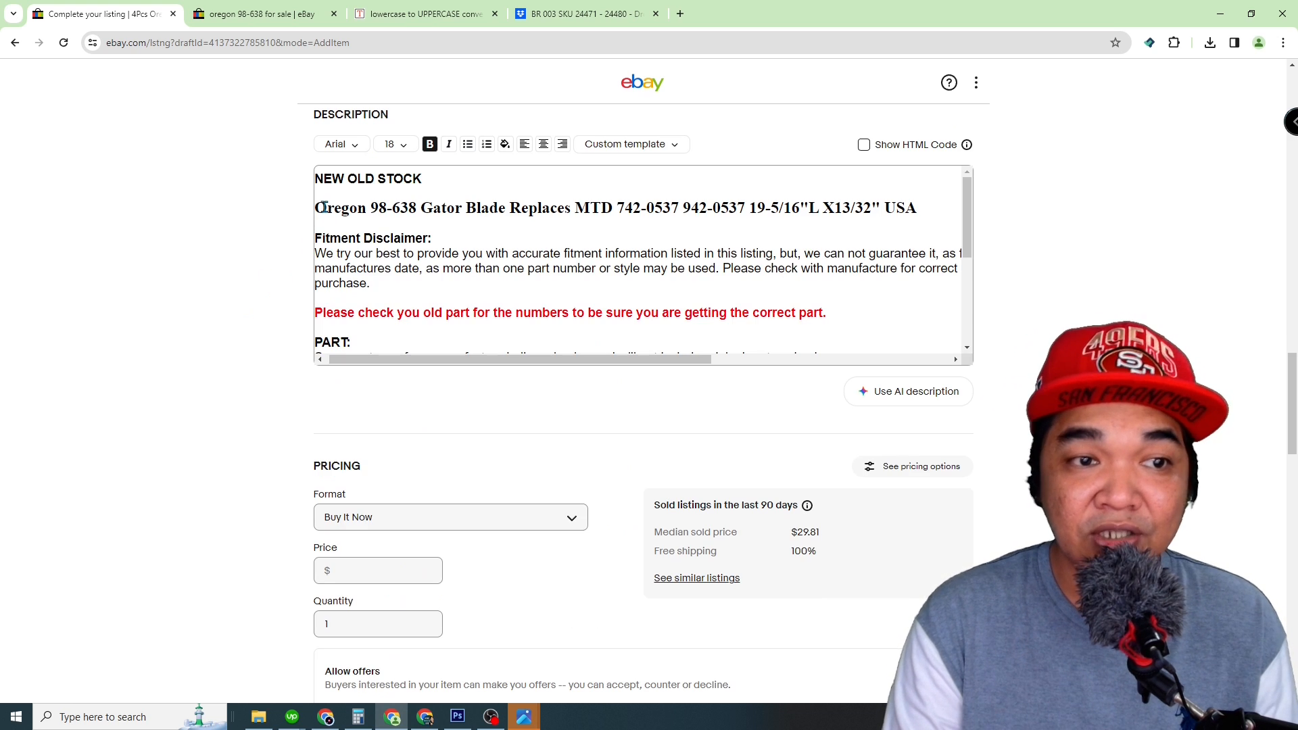
{"action": "left_click", "coordinate": [319, 208]}
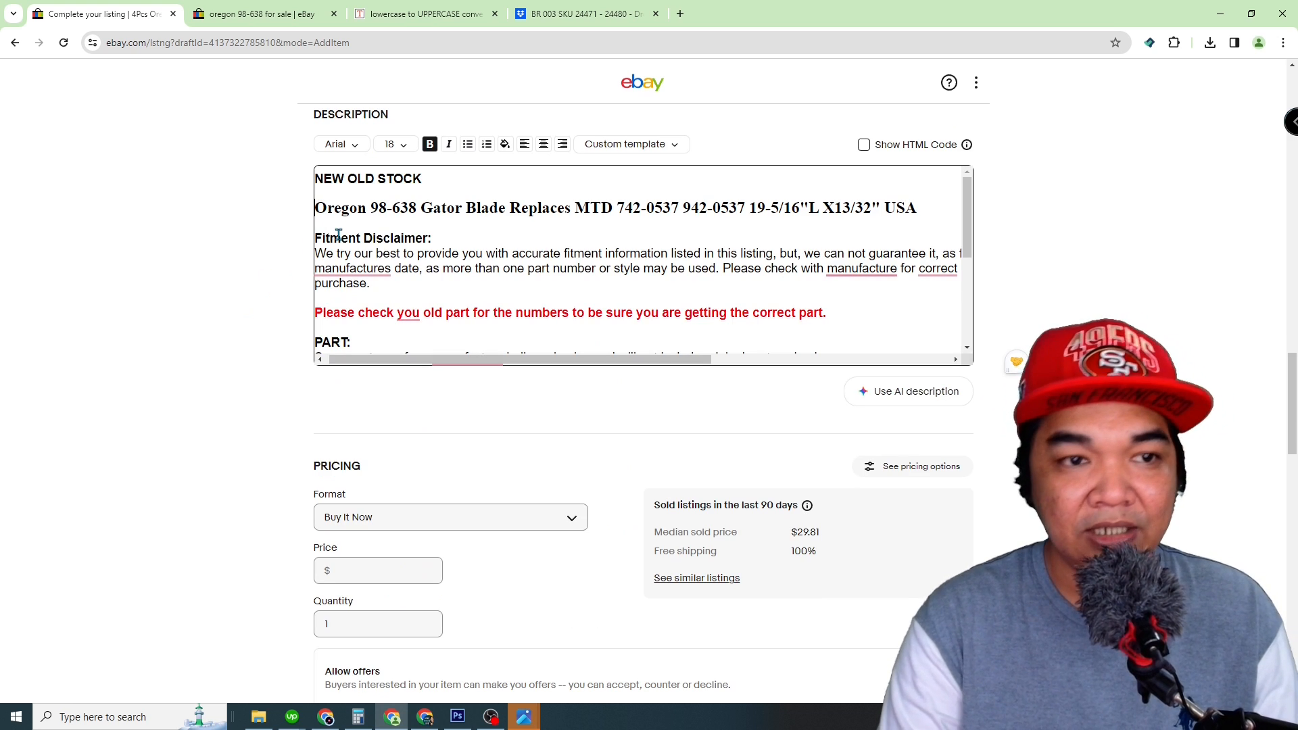
{"action": "type", "text": "4 Pack"}
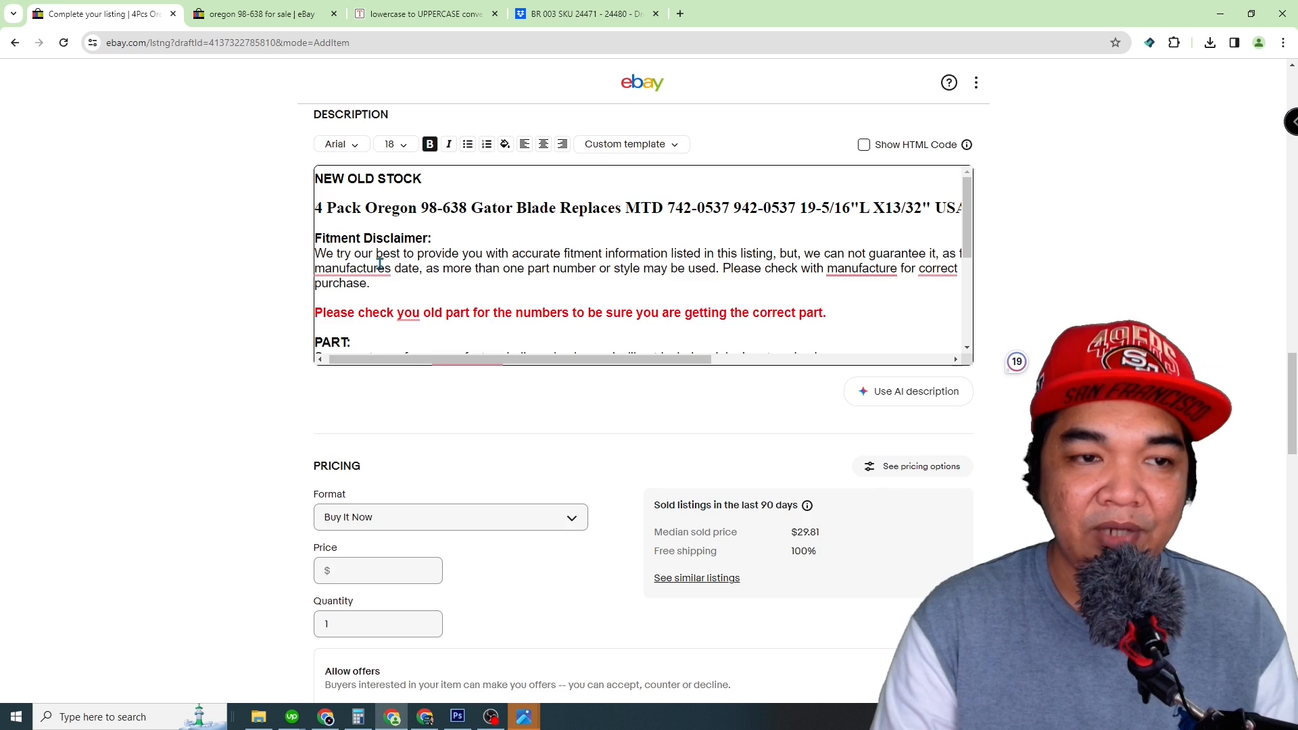
Step: Review the pricing, shipping and preference sections, and set the Model item specific to the custom value oregon
{"action": "scroll", "coordinate": [260, 324], "scroll_direction": "down", "scroll_amount": 4}
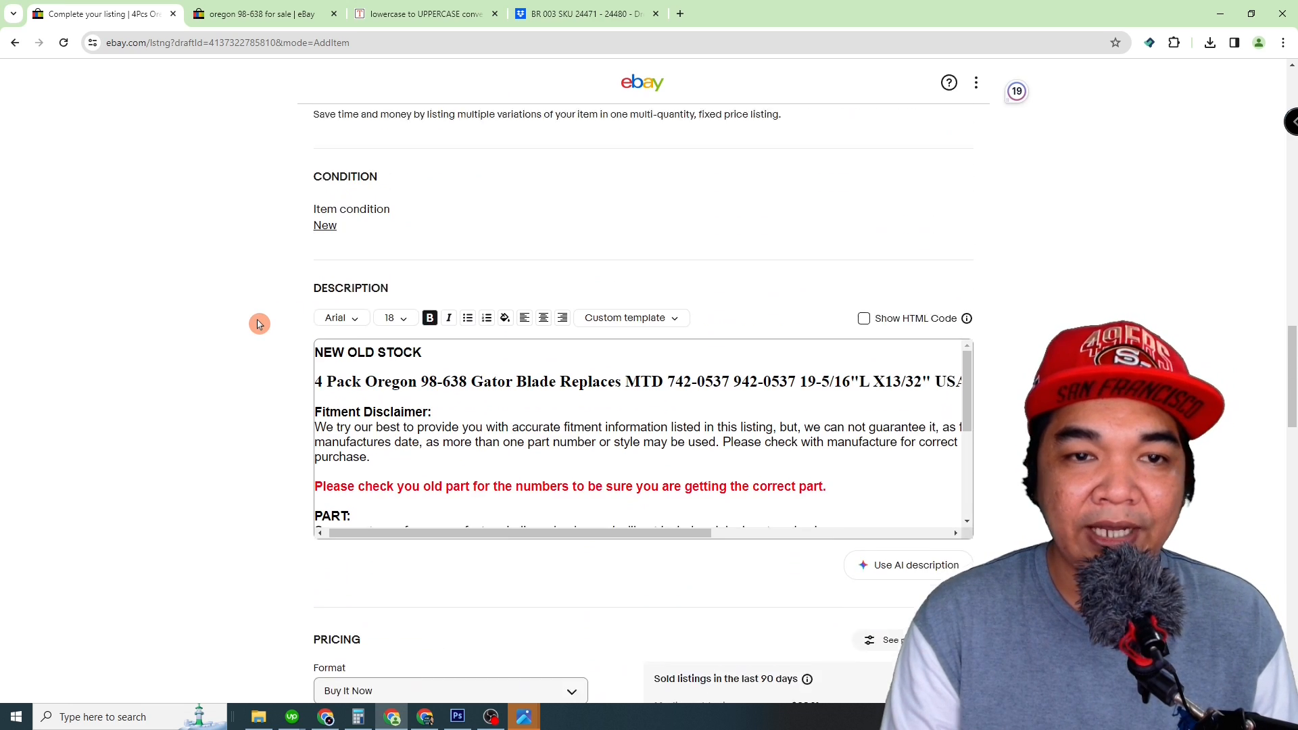
{"action": "scroll", "coordinate": [257, 322], "scroll_direction": "down", "scroll_amount": 15}
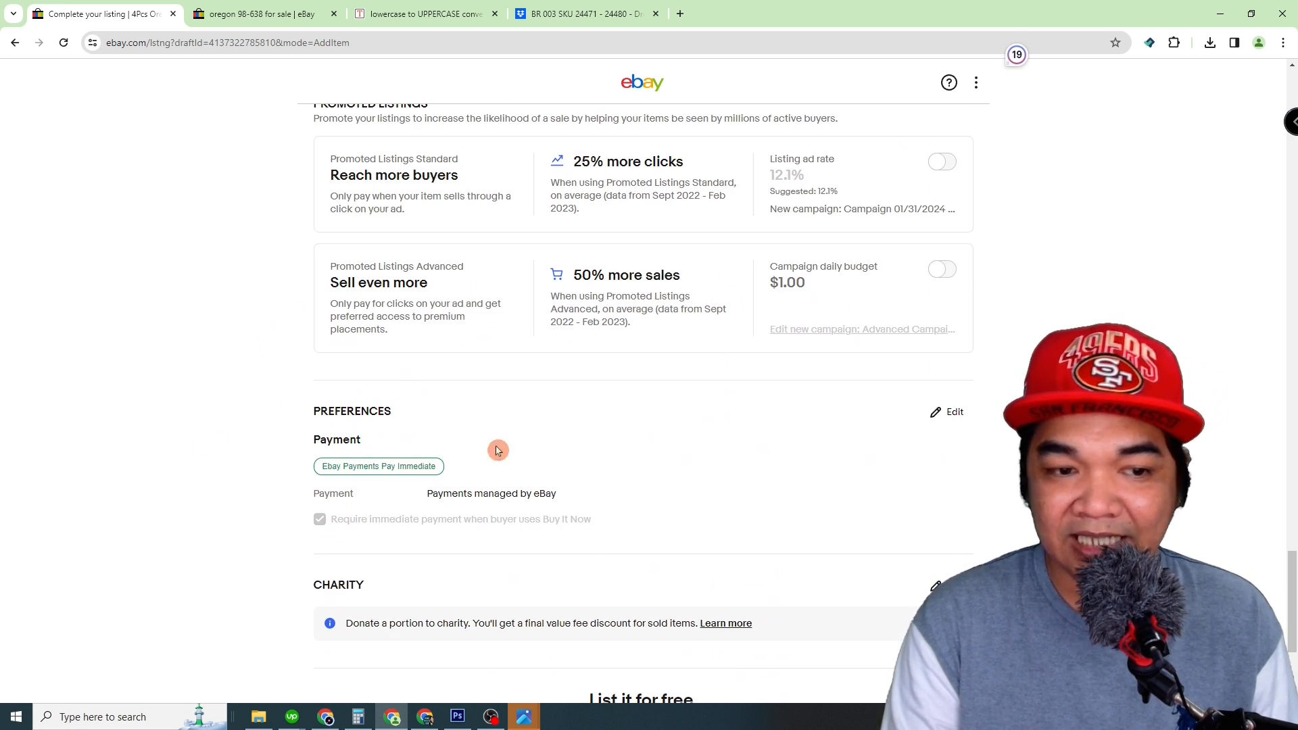
{"action": "scroll", "coordinate": [264, 386], "scroll_direction": "up", "scroll_amount": 10}
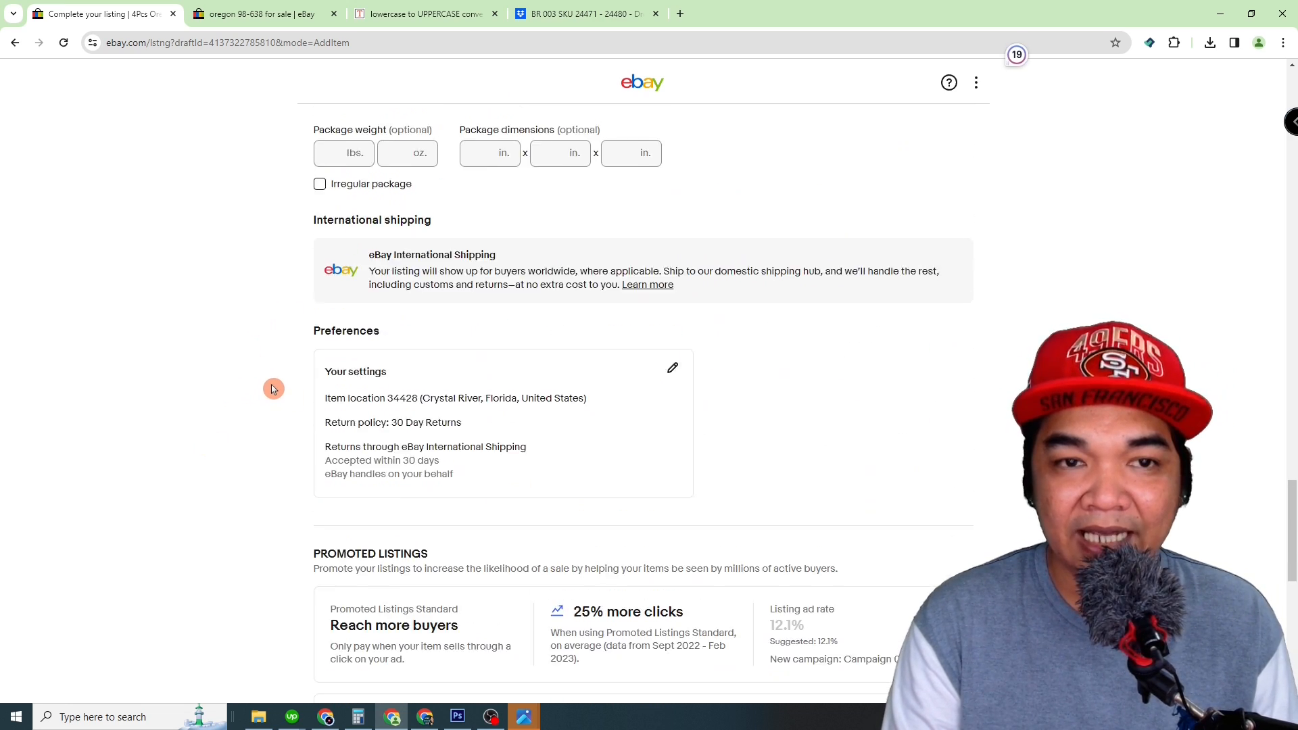
{"action": "scroll", "coordinate": [271, 387], "scroll_direction": "down", "scroll_amount": 5}
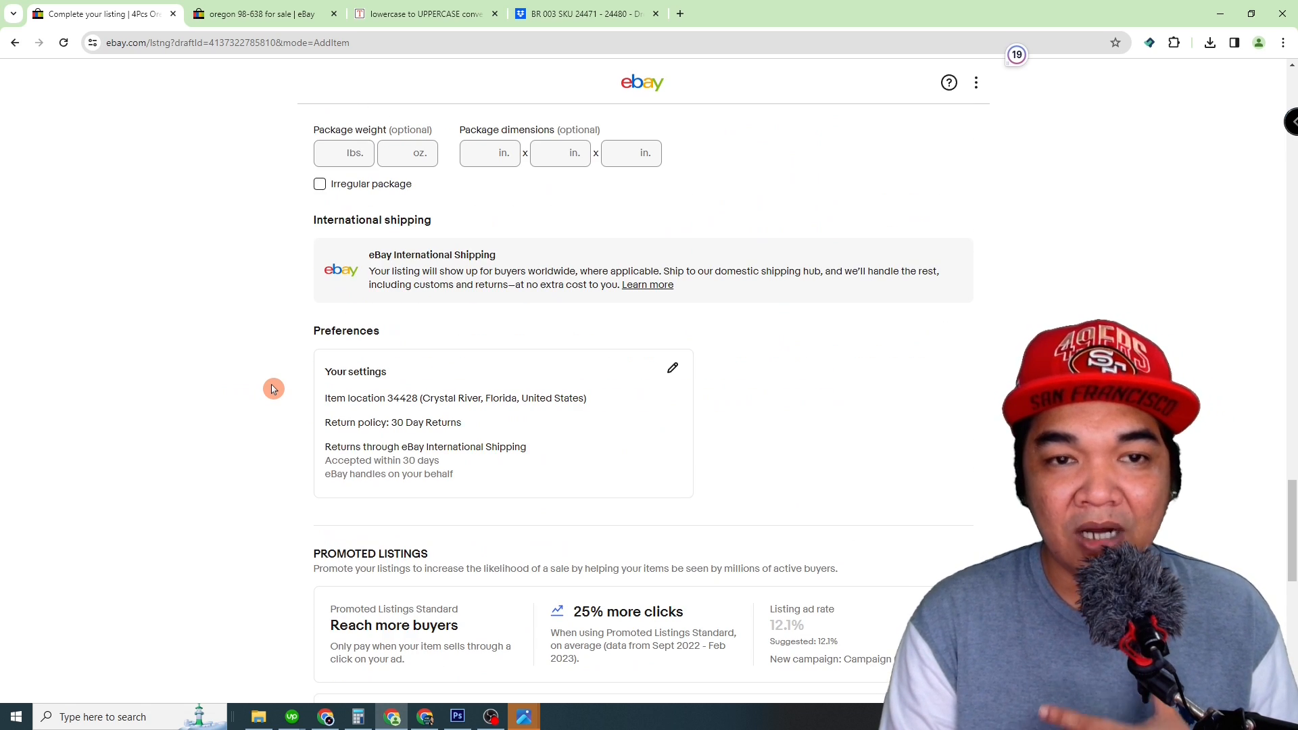
{"action": "scroll", "coordinate": [273, 385], "scroll_direction": "up", "scroll_amount": 15}
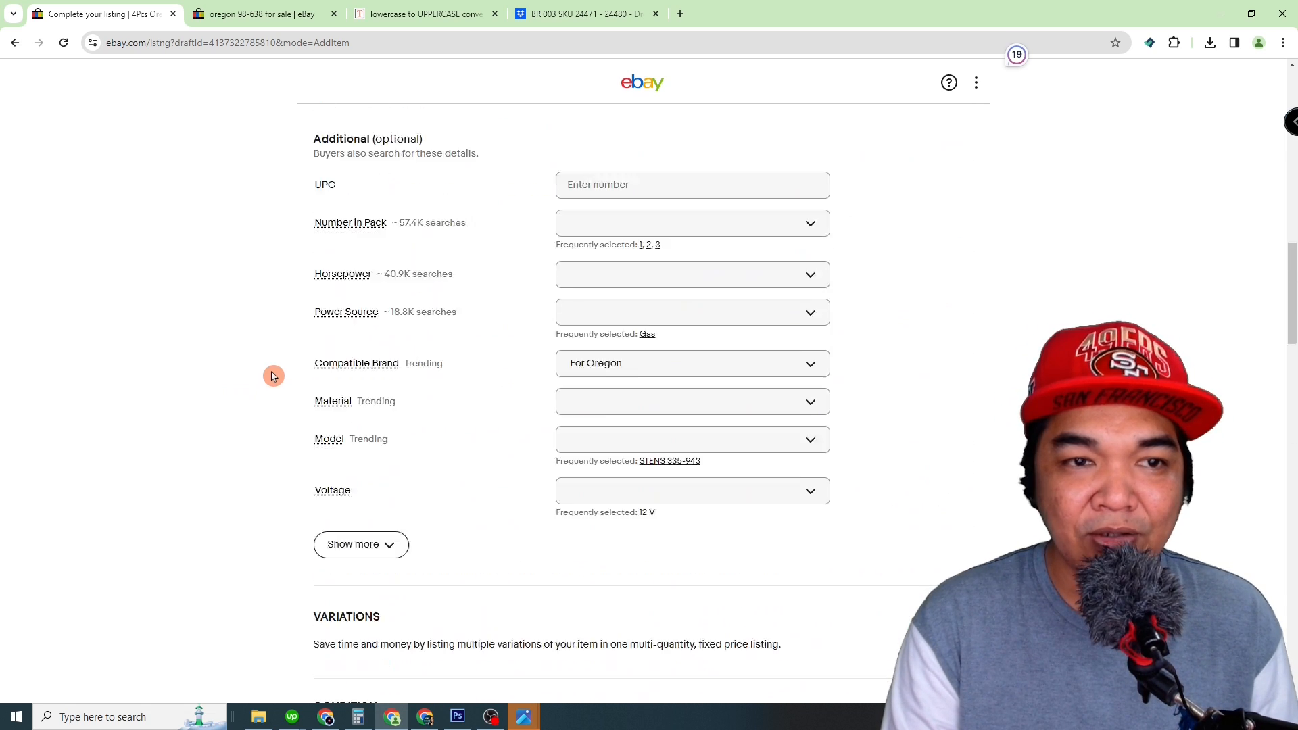
{"action": "scroll", "coordinate": [273, 376], "scroll_direction": "down", "scroll_amount": 3}
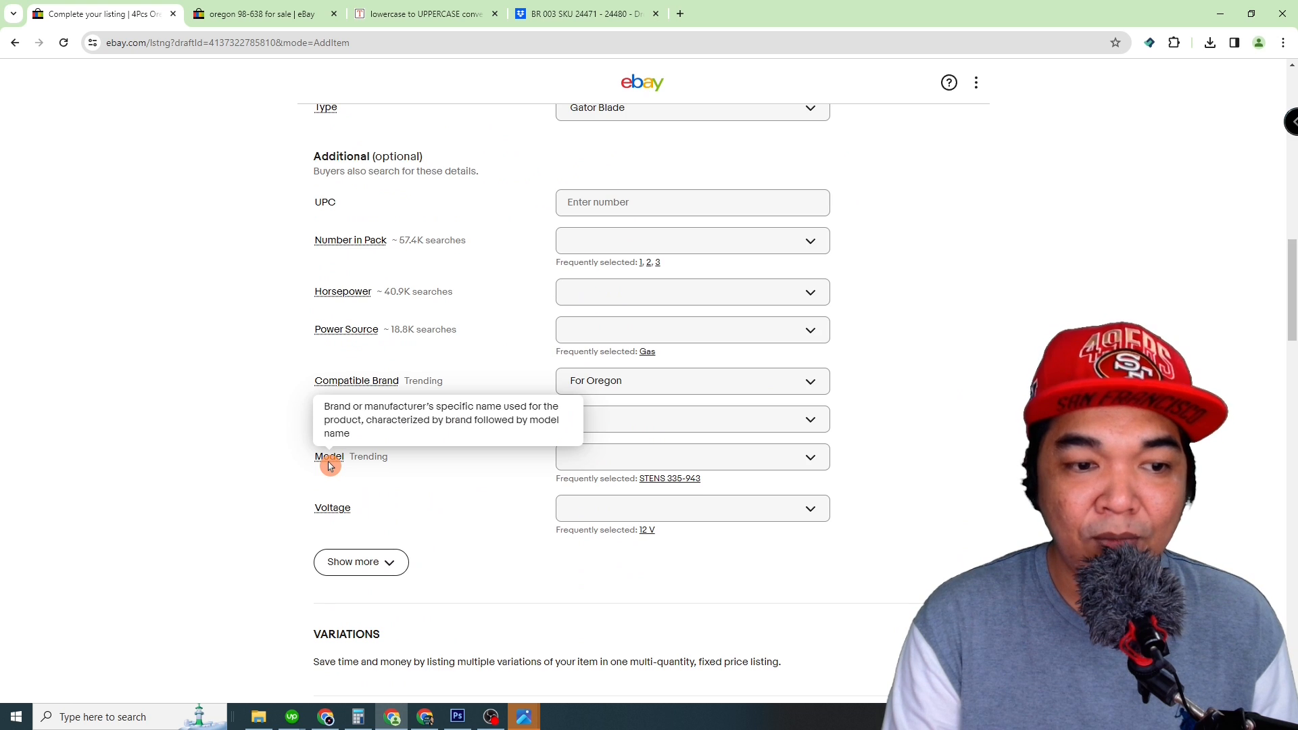
{"action": "left_click", "coordinate": [650, 457]}
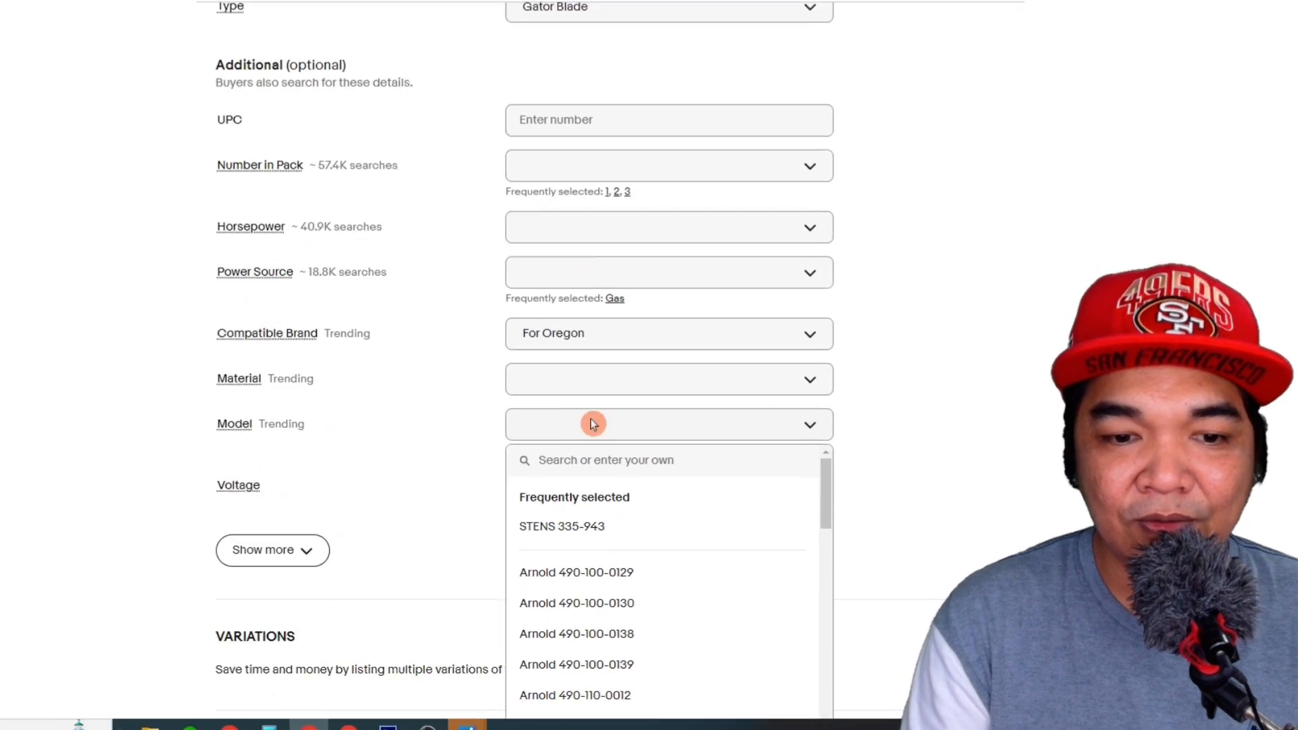
{"action": "type", "text": "oregon"}
{"action": "key", "text": "Return"}
{"action": "type", "text": "Oregon"}
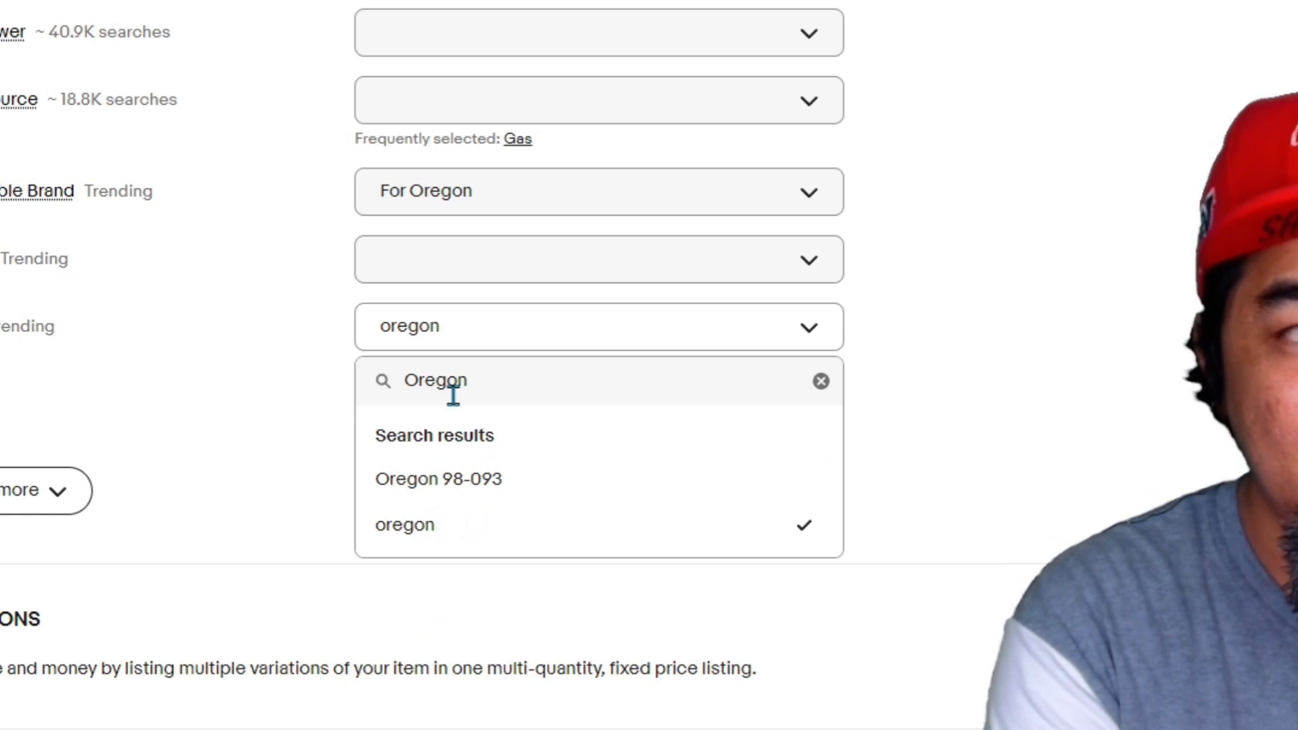
{"action": "type", "text": " 98-"}
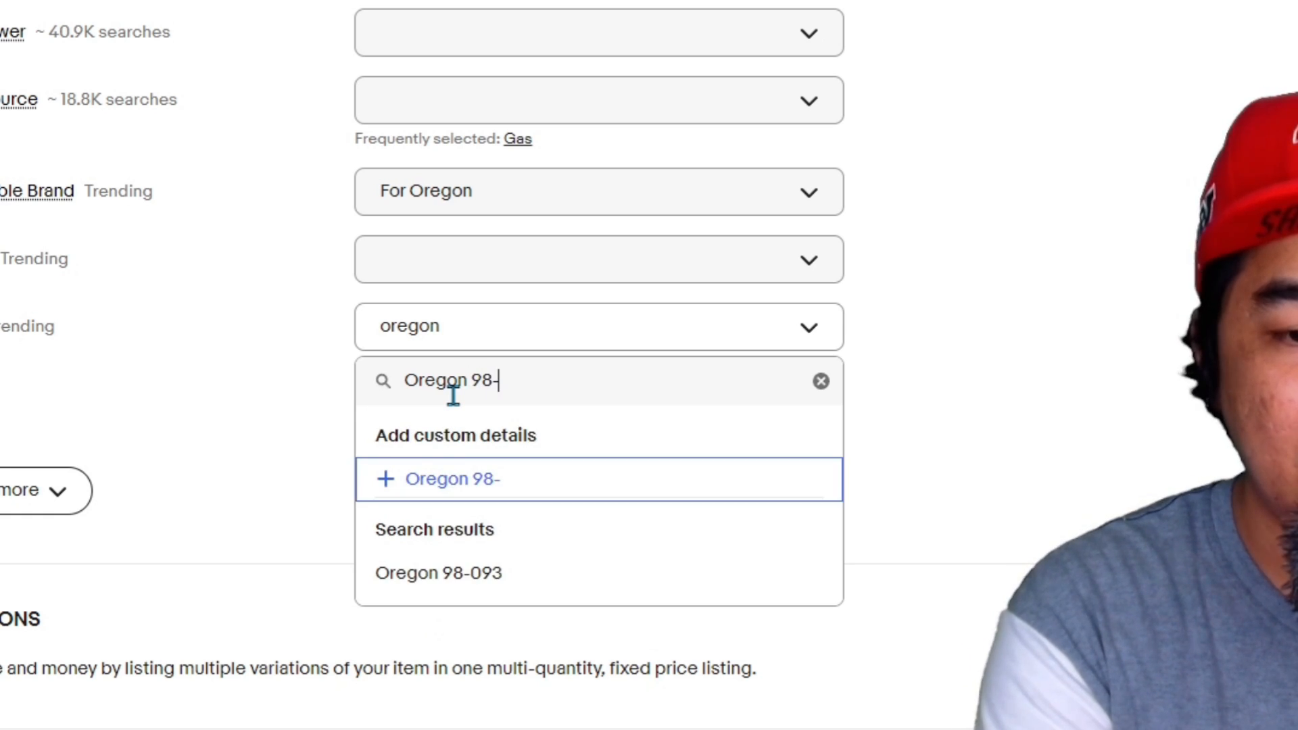
{"action": "type", "text": "6"}
{"action": "key", "text": "Escape"}
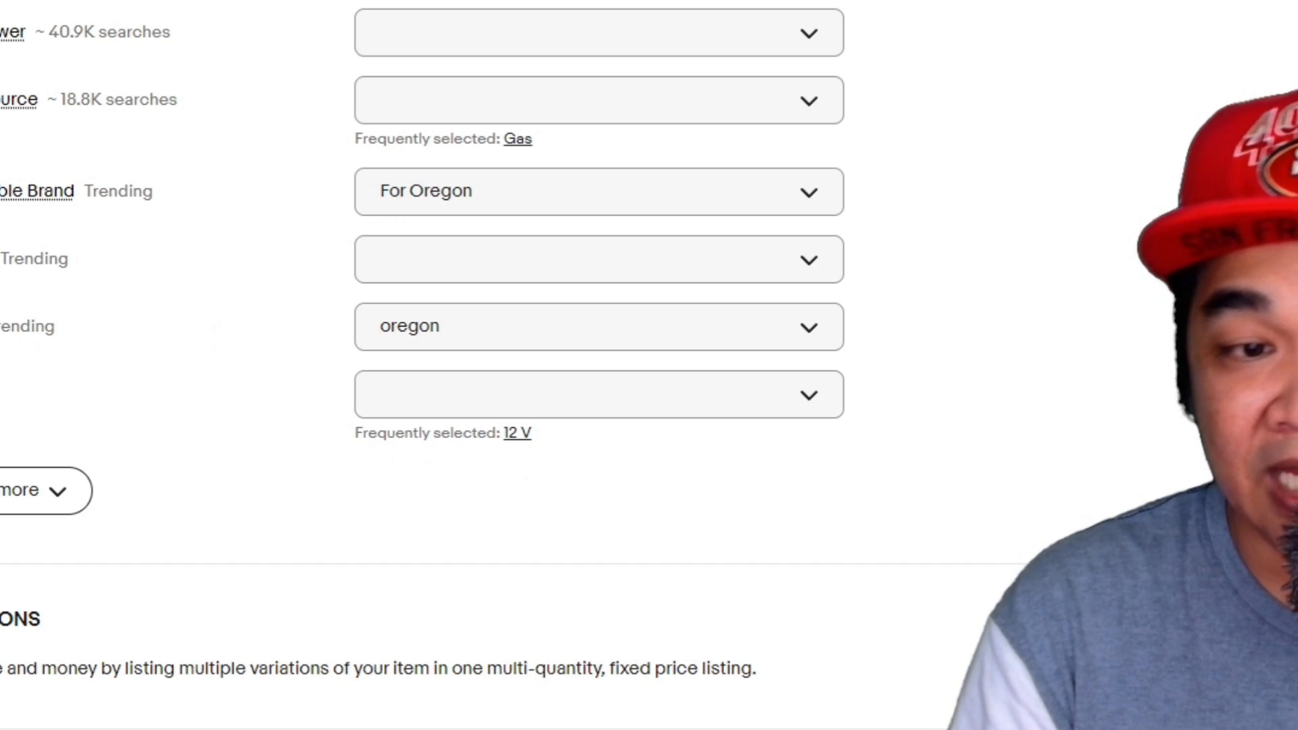
Step: Save the listing for later as a draft without entering a price
{"action": "scroll", "coordinate": [296, 469], "scroll_direction": "down", "scroll_amount": 7}
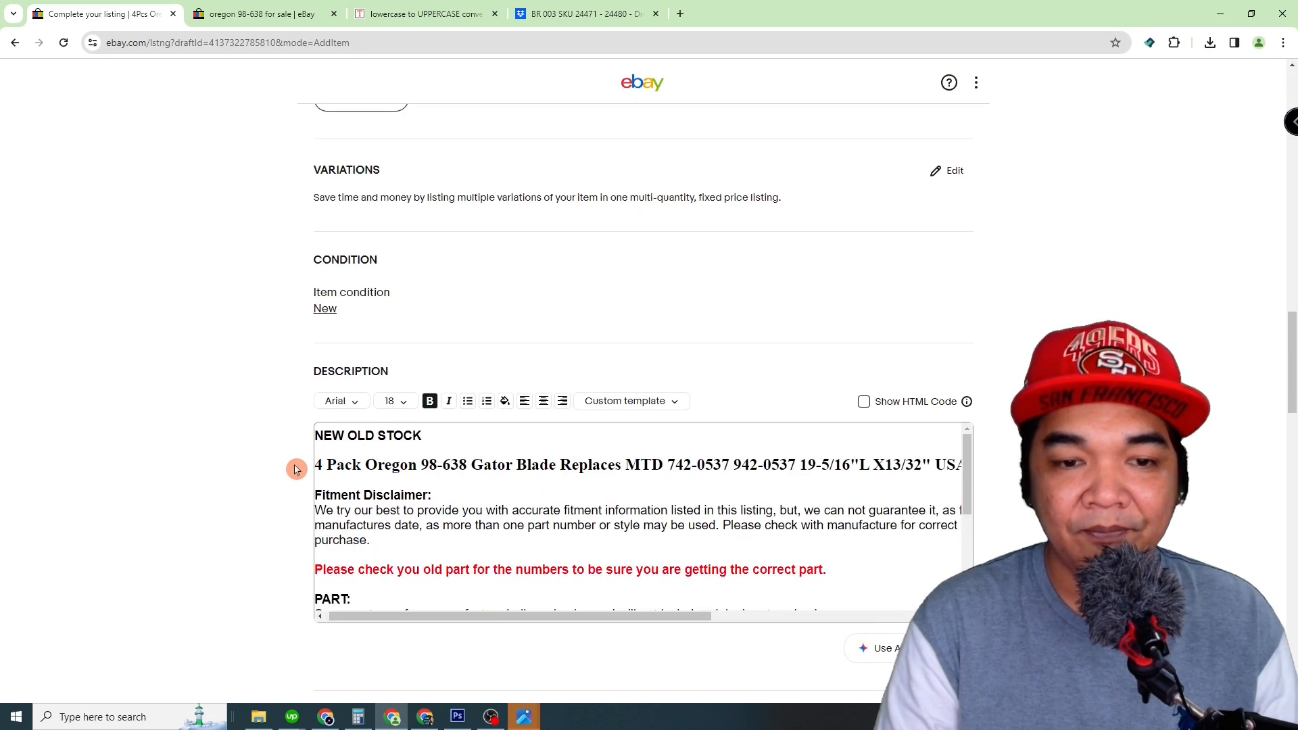
{"action": "scroll", "coordinate": [297, 469], "scroll_direction": "down", "scroll_amount": 15}
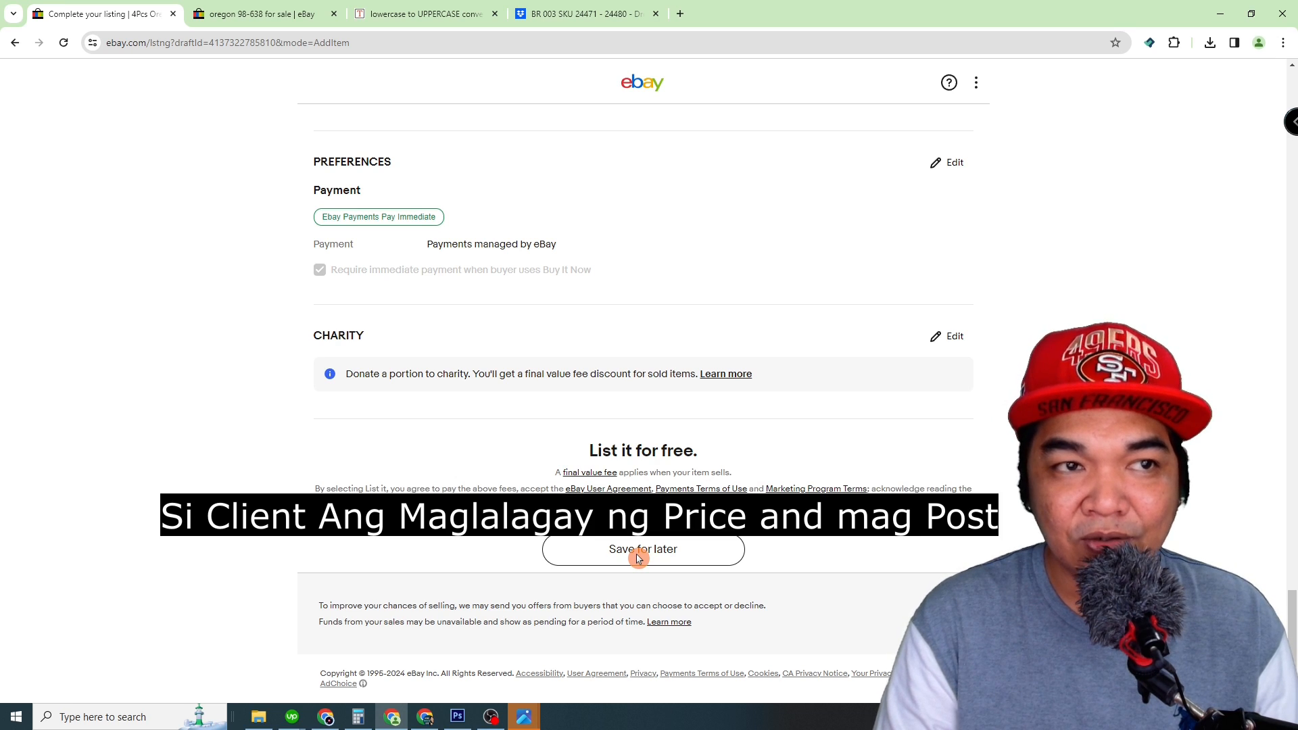
{"action": "left_click", "coordinate": [637, 552]}
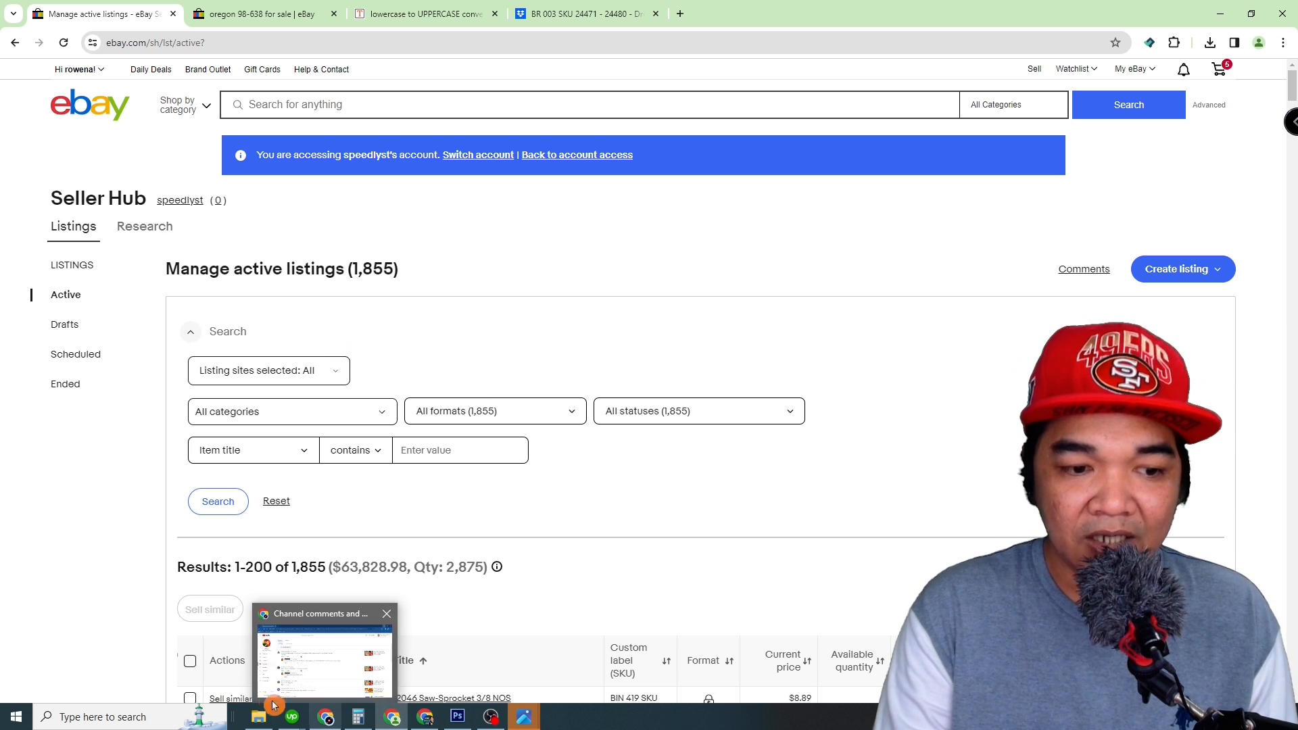
Step: Open photo IMG_20240130_114338403 from the Products 1 folder and examine the blade's label up close
{"action": "left_click", "coordinate": [260, 716]}
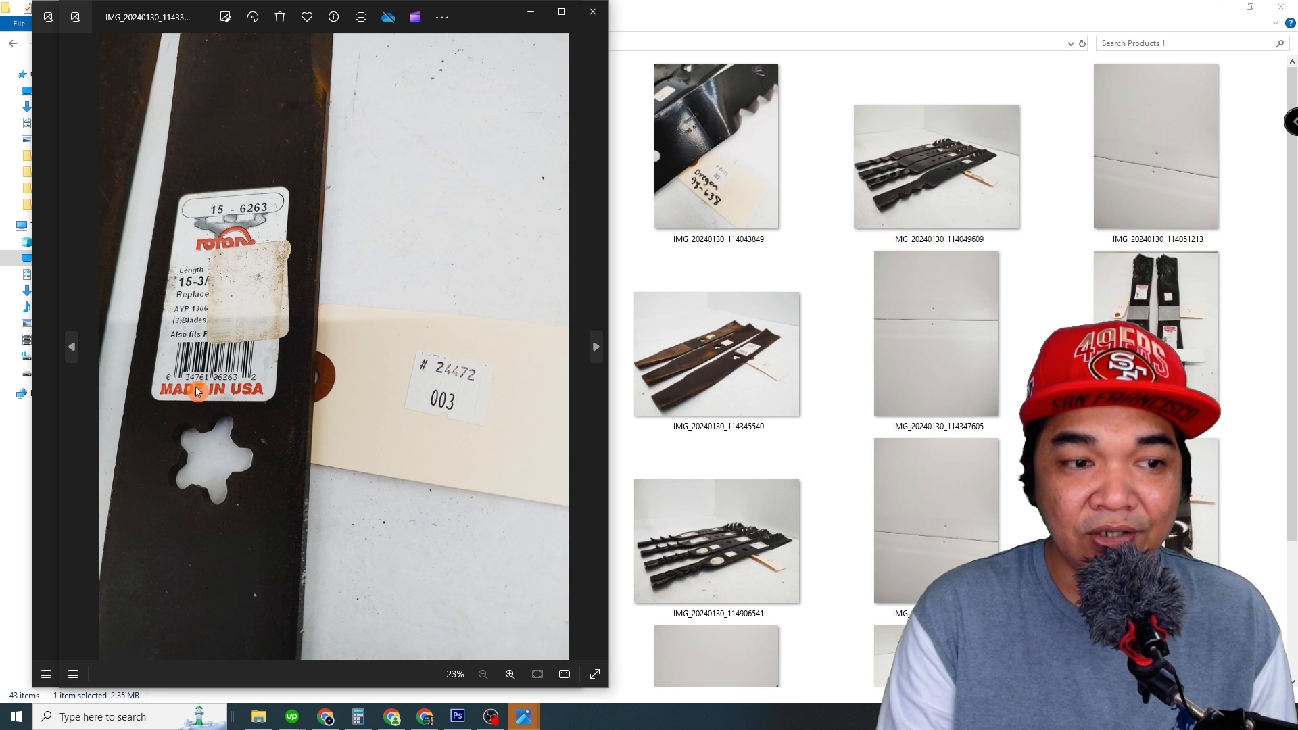
{"action": "scroll", "coordinate": [196, 390], "scroll_direction": "up", "scroll_amount": 3}
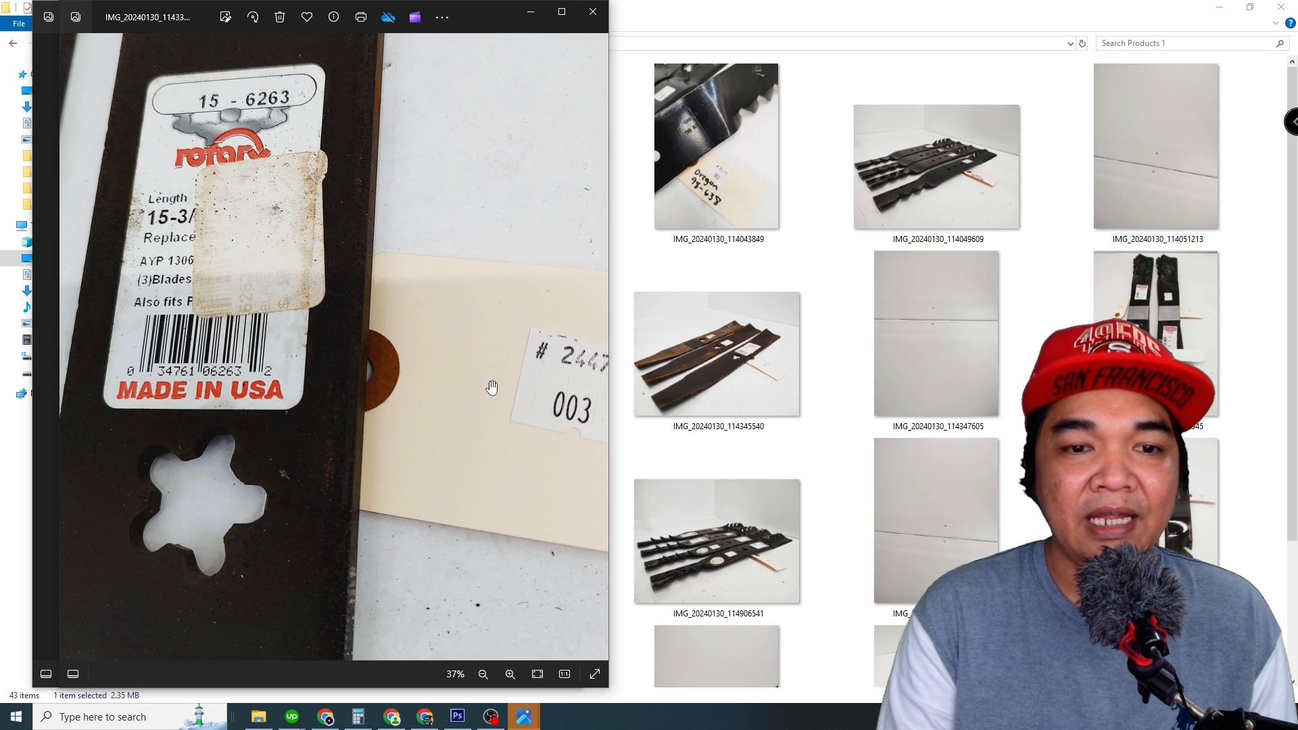
Step: Close the blade label photo and minimize the Products 1 folder window
{"action": "mouse_move", "coordinate": [564, 356]}
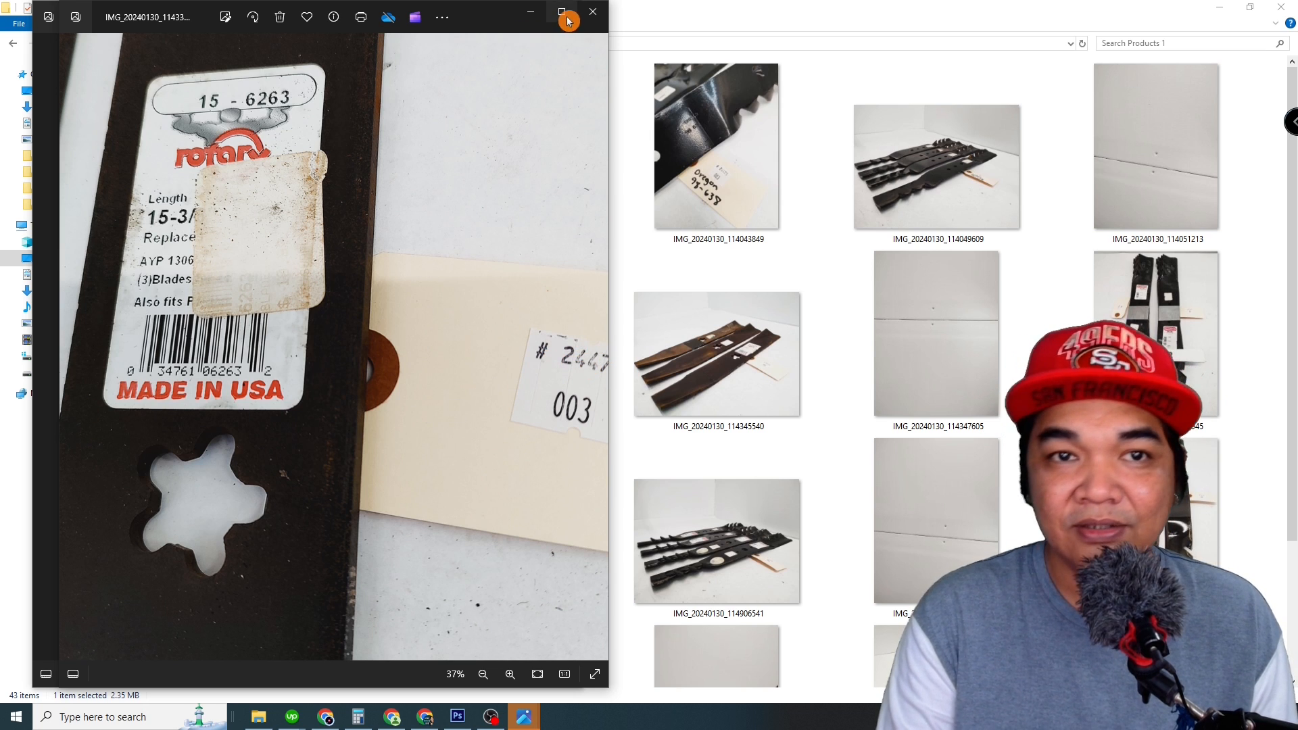
{"action": "left_click", "coordinate": [593, 12]}
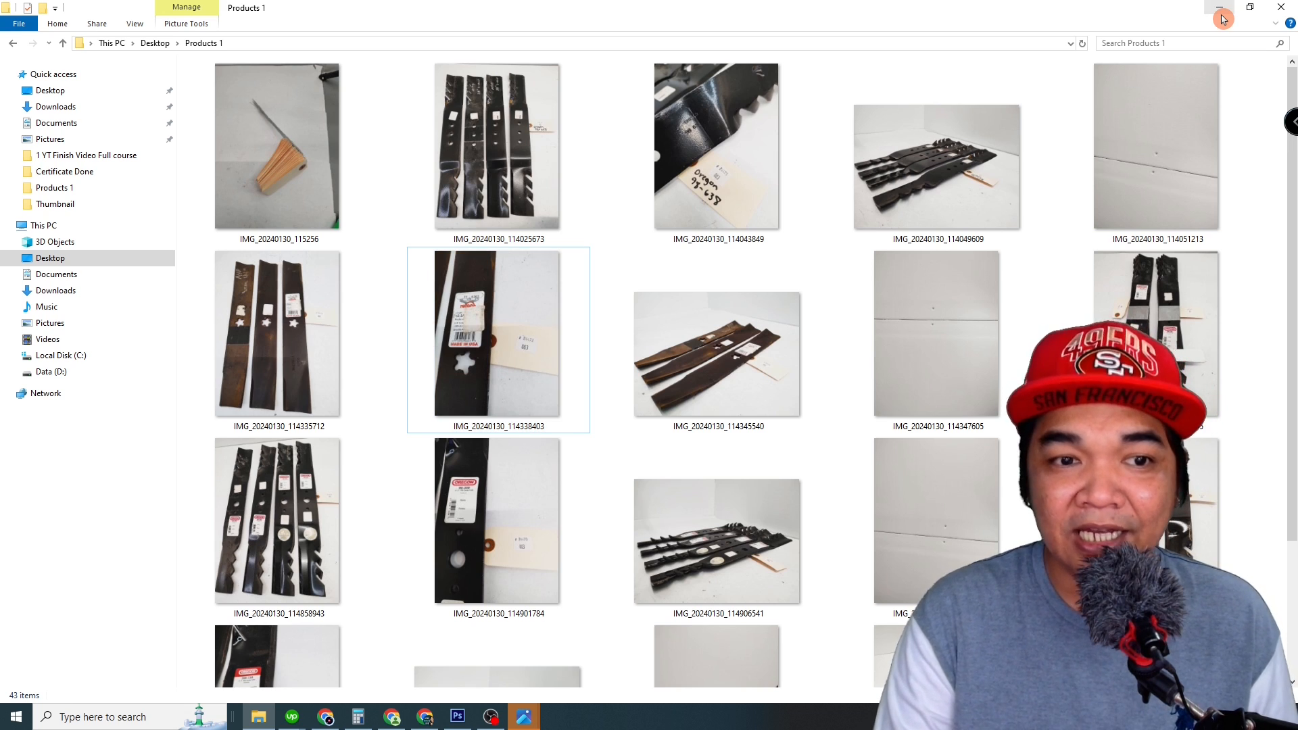
{"action": "left_click", "coordinate": [1221, 12]}
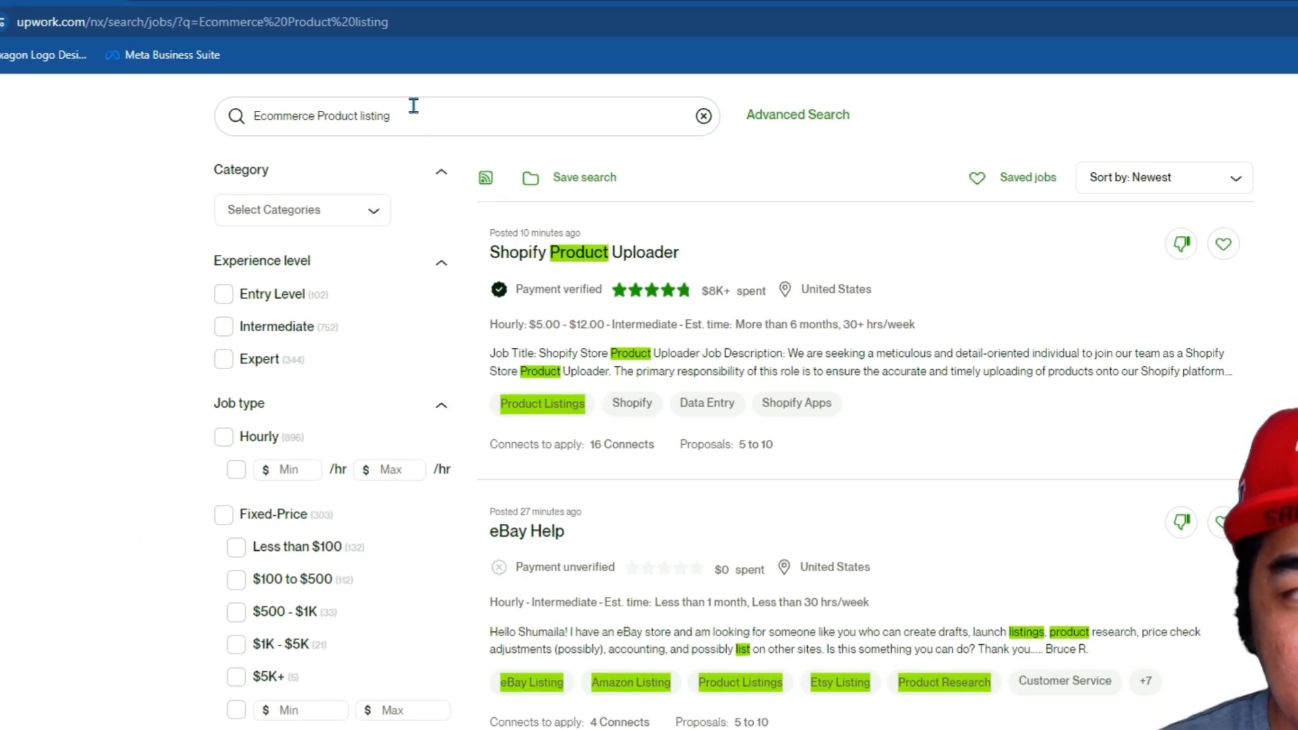
Step: Examine the Upwork job posts for the search Ecommerce Product listing, reading their titles, descriptions and skill tags
{"action": "left_click_drag", "start_coordinate": [430, 110], "coordinate": [51, 119]}
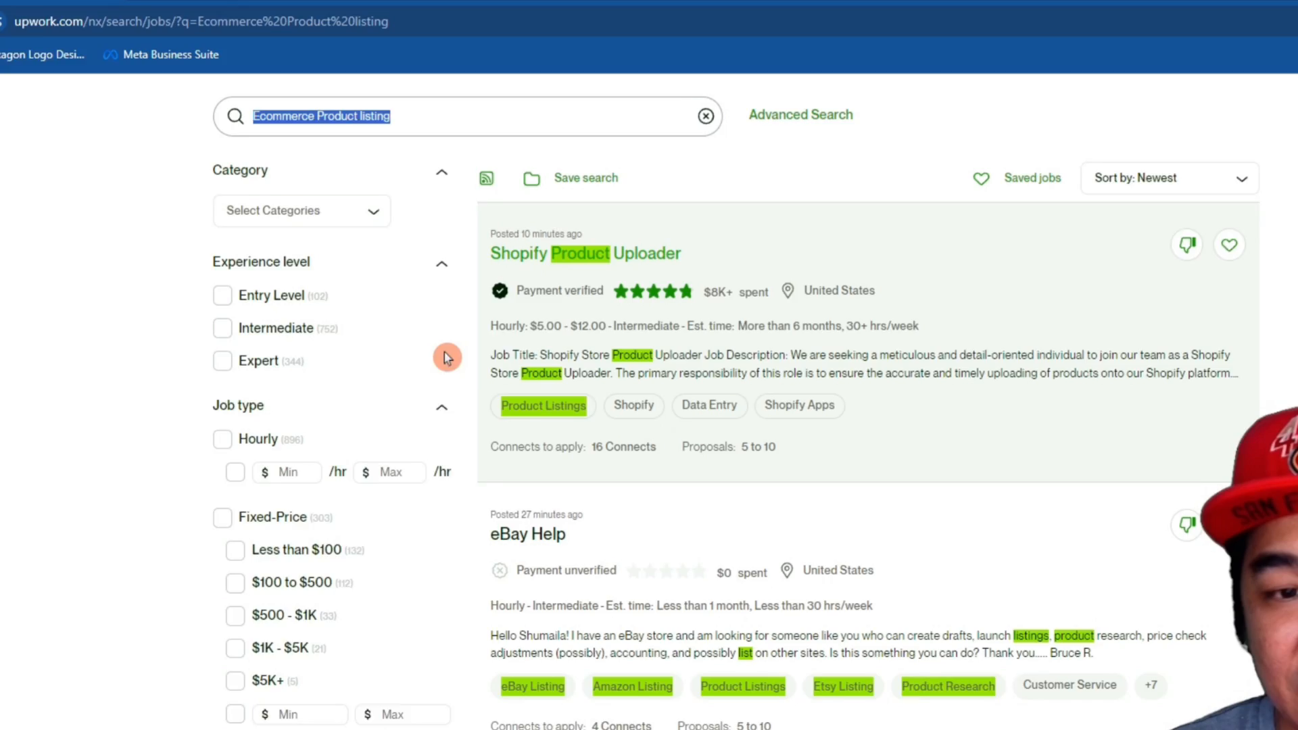
{"action": "scroll", "coordinate": [710, 504], "scroll_direction": "down", "scroll_amount": 5}
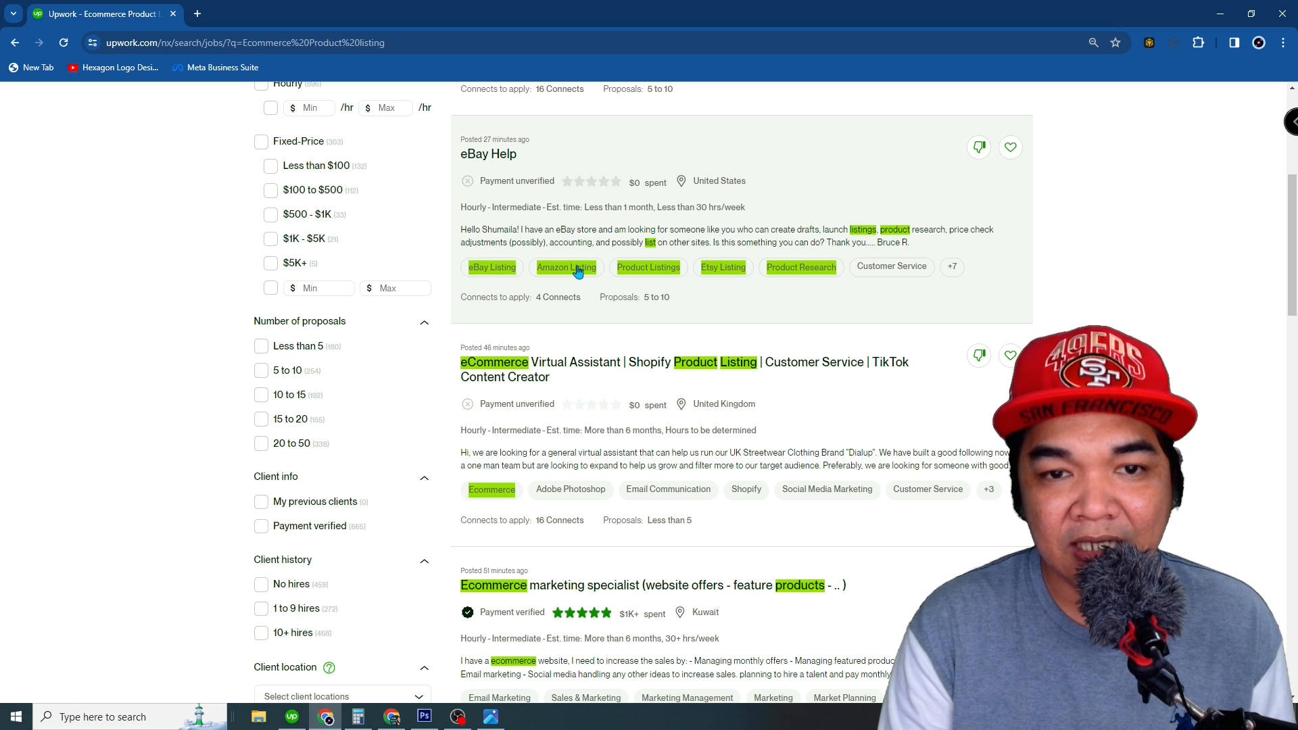
{"action": "scroll", "coordinate": [484, 209], "scroll_direction": "down", "scroll_amount": 3}
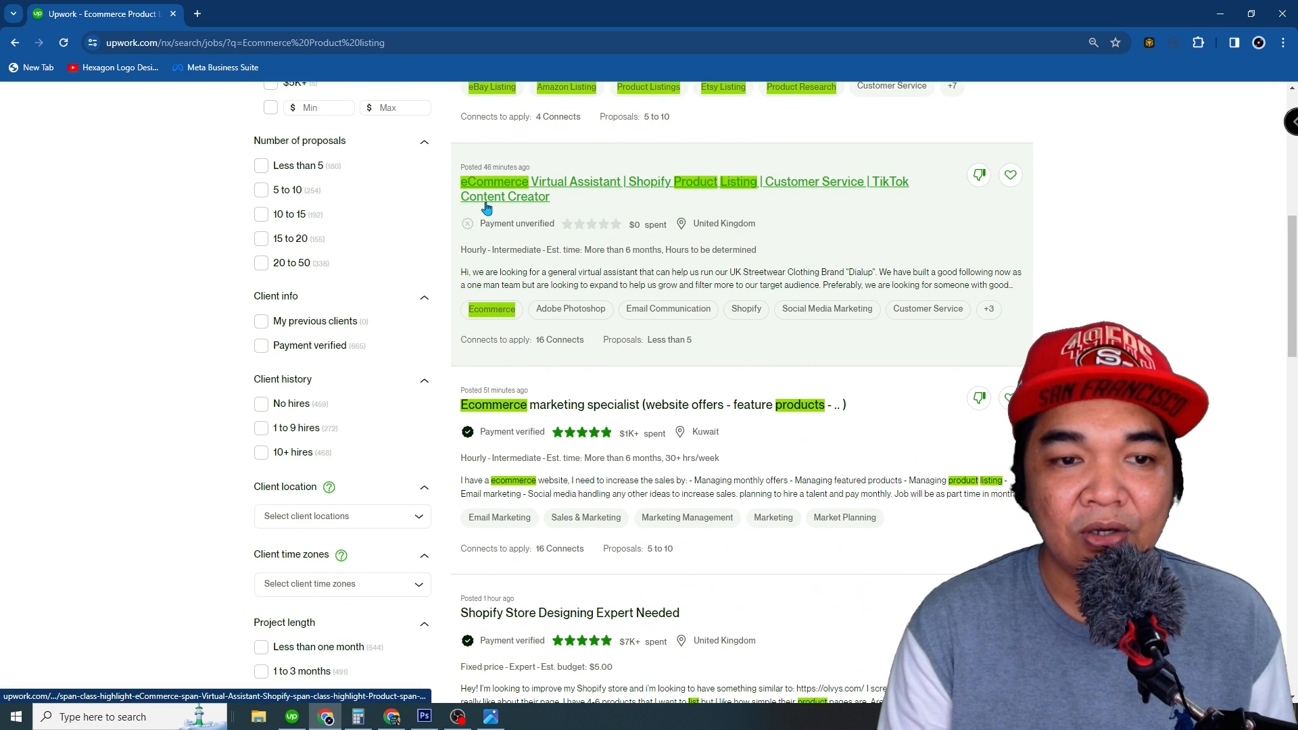
{"action": "scroll", "coordinate": [480, 210], "scroll_direction": "down", "scroll_amount": 1}
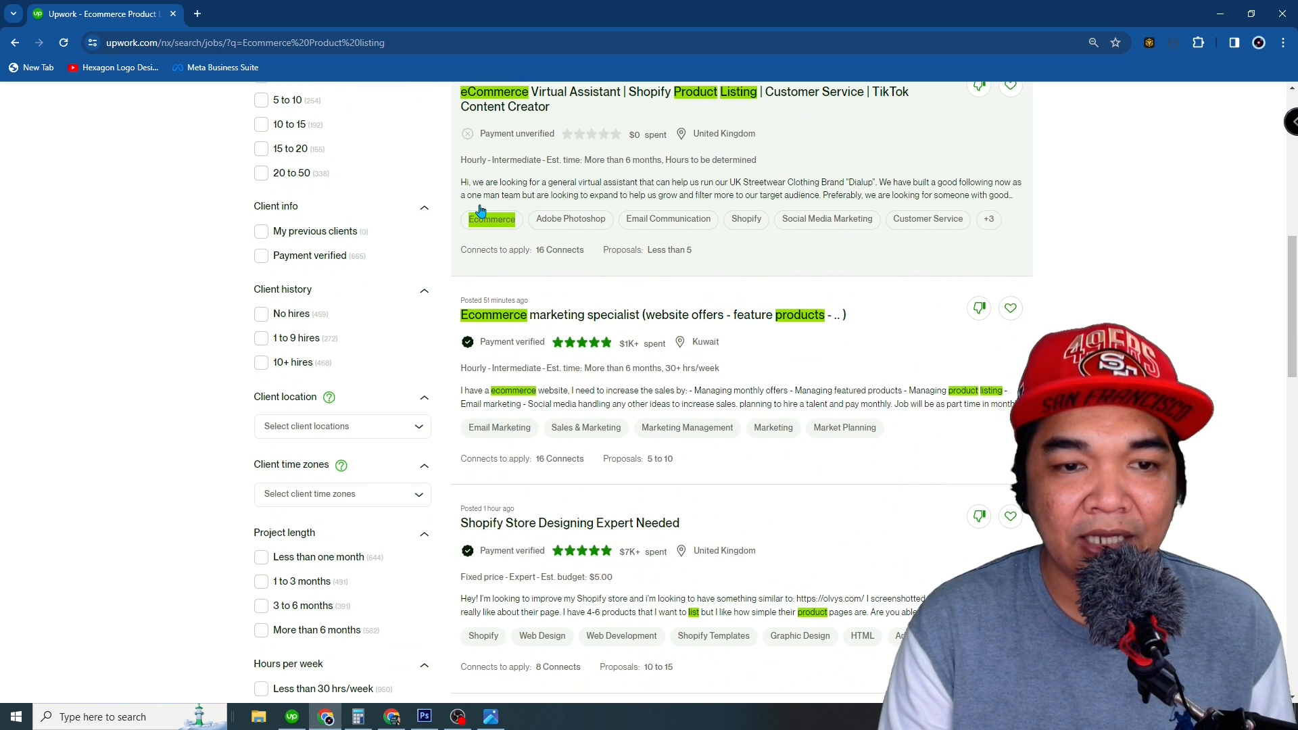
{"action": "scroll", "coordinate": [541, 342], "scroll_direction": "up", "scroll_amount": 3}
{"action": "scroll", "coordinate": [525, 305], "scroll_direction": "down", "scroll_amount": 4}
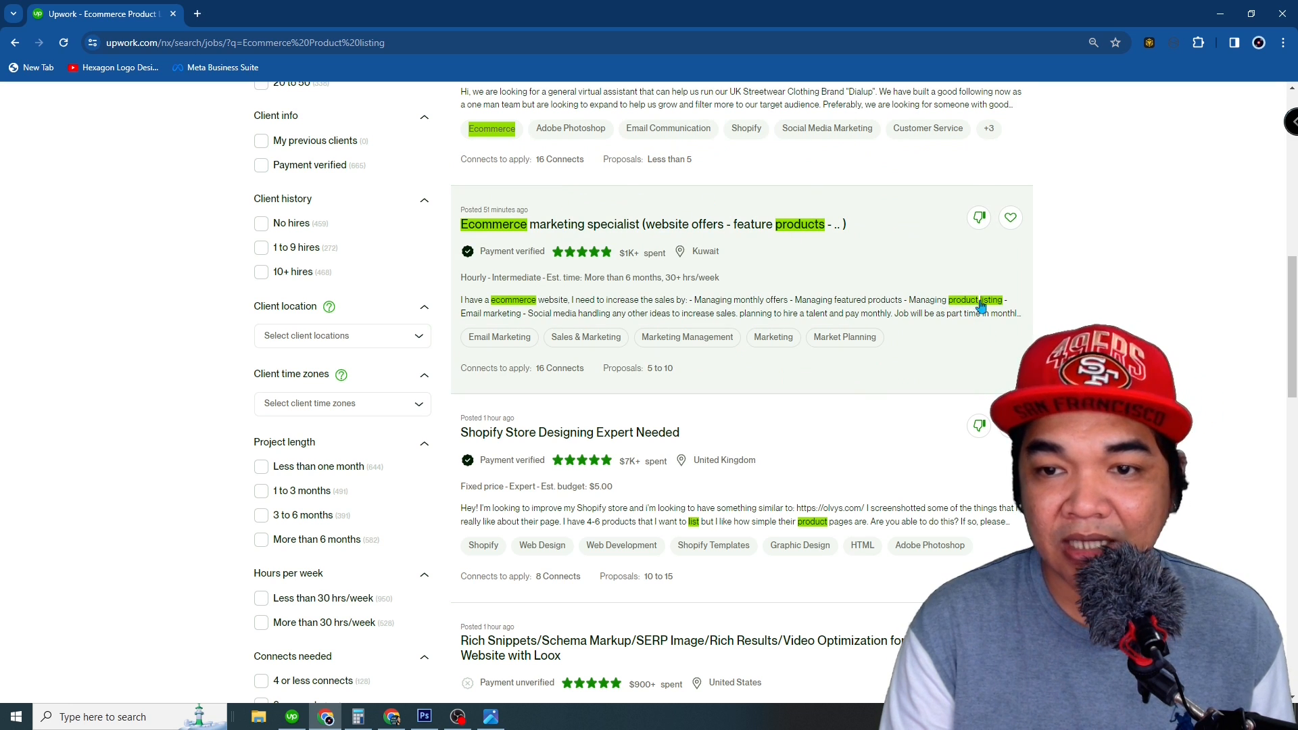
{"action": "scroll", "coordinate": [548, 329], "scroll_direction": "down", "scroll_amount": 2}
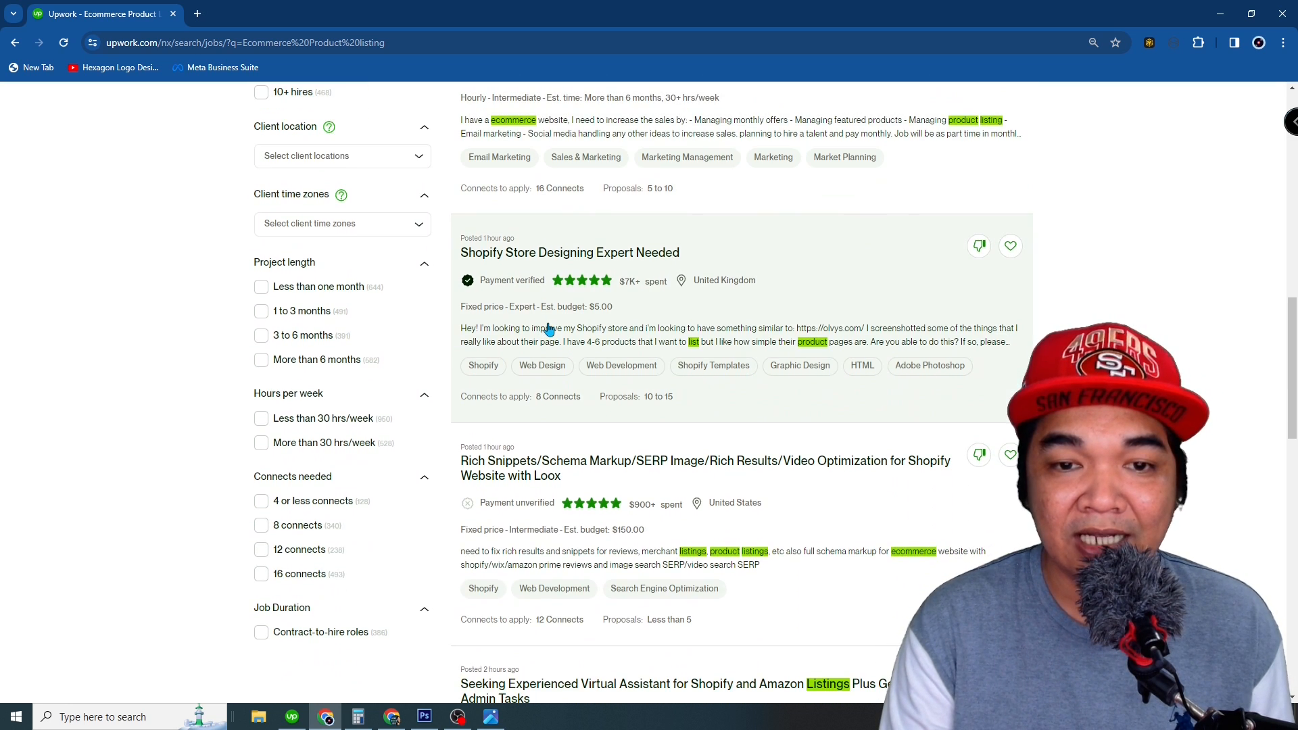